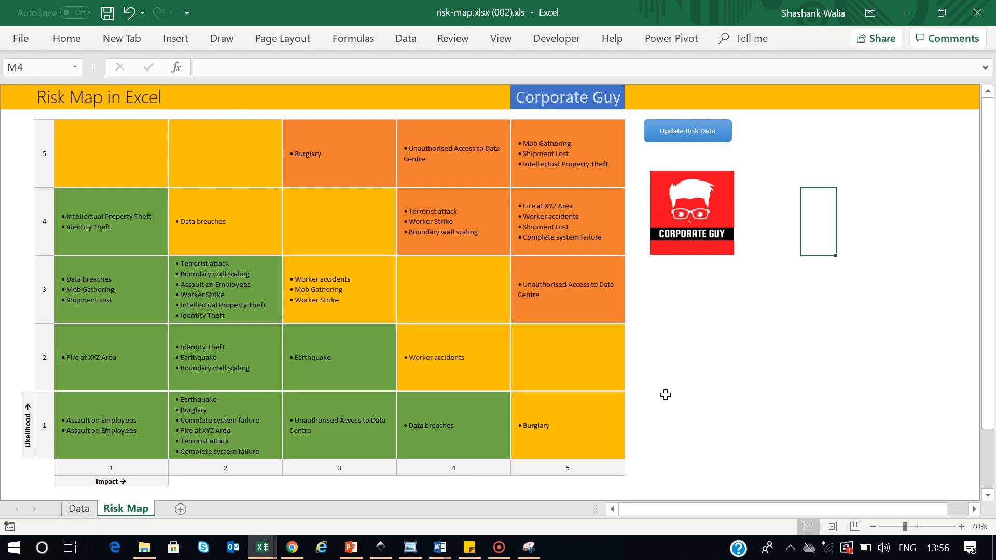
Switch to the Data sheet to view the Risk Tracker table
click(79, 509)
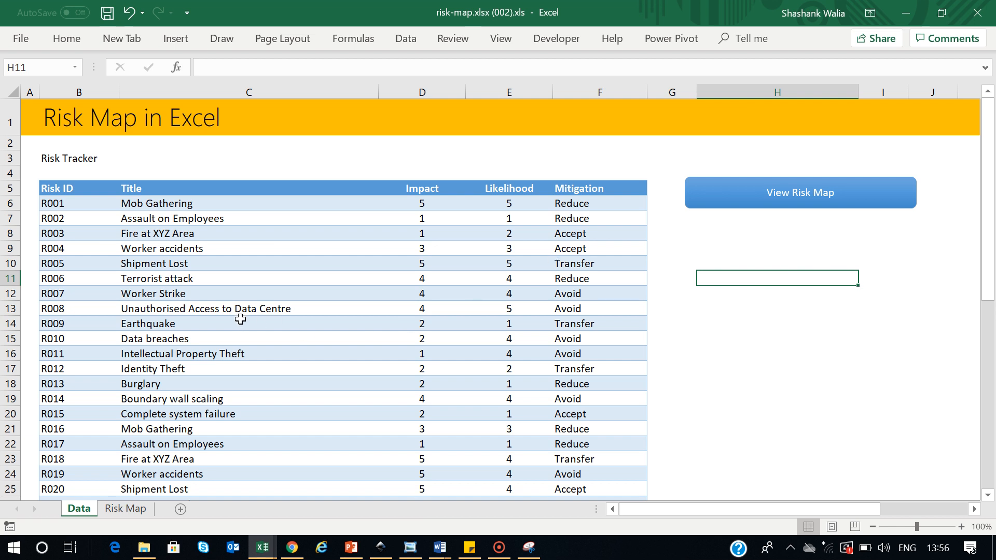
Return to the Risk Map sheet and add a new blank worksheet, Sheet1
click(131, 511)
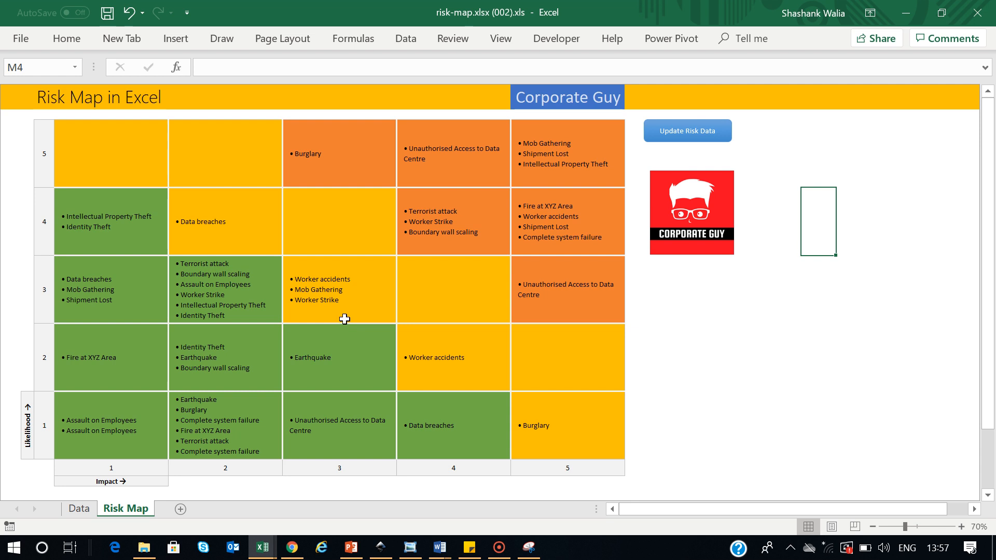
click(175, 509)
Turn off gridlines on Sheet1 from the View tab, leaving cell C4 selected
click(500, 42)
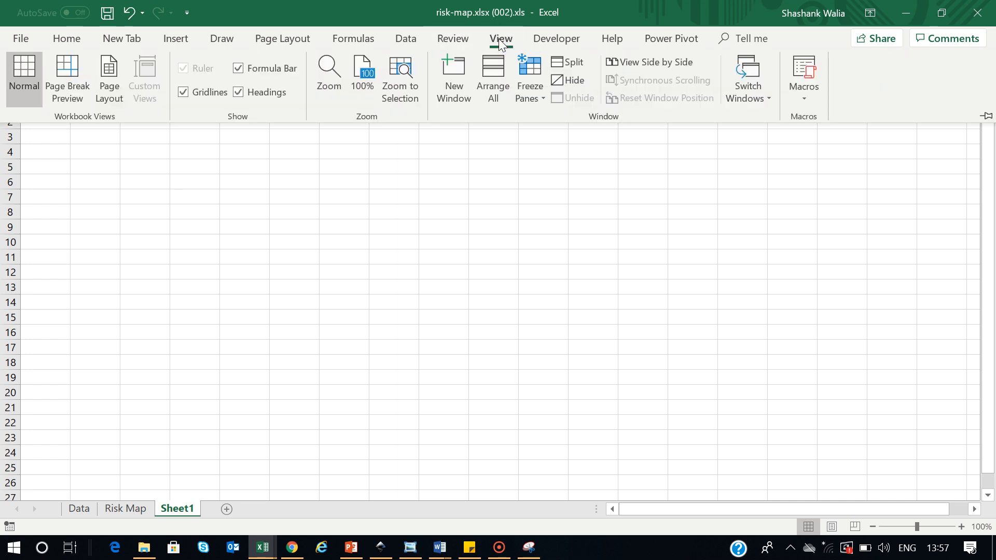
click(184, 94)
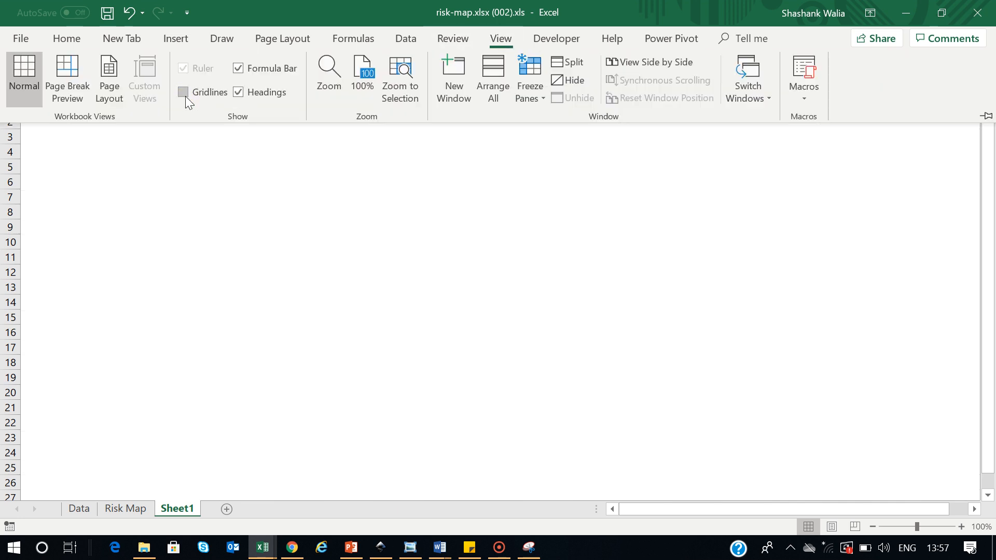
click(320, 284)
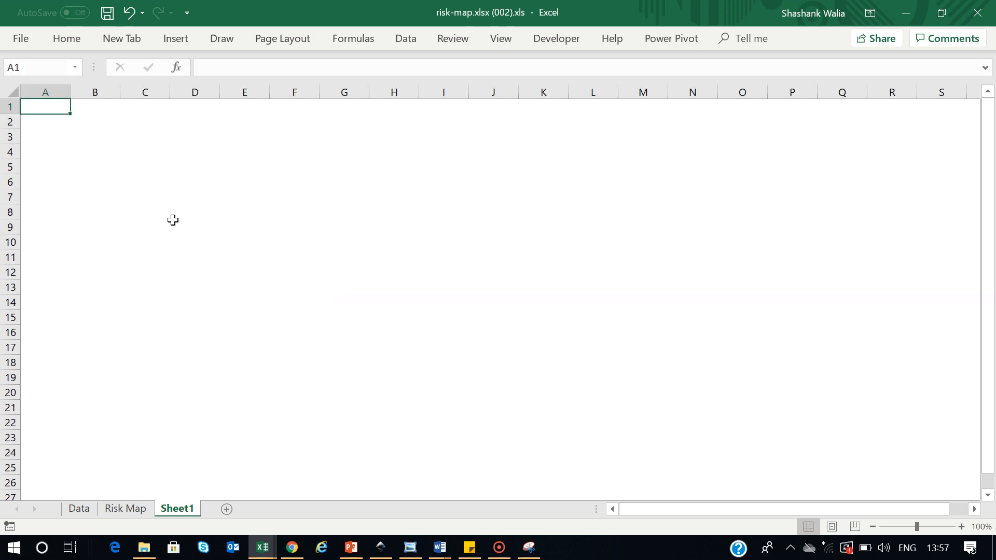
click(145, 151)
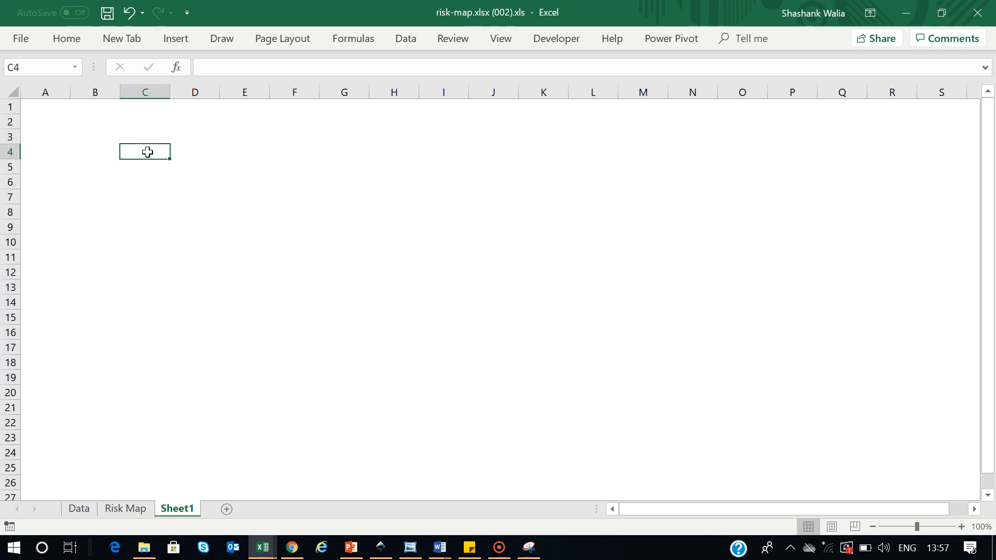
Put an Outside Border around the range C4:G8
drag(147, 152, 147, 207)
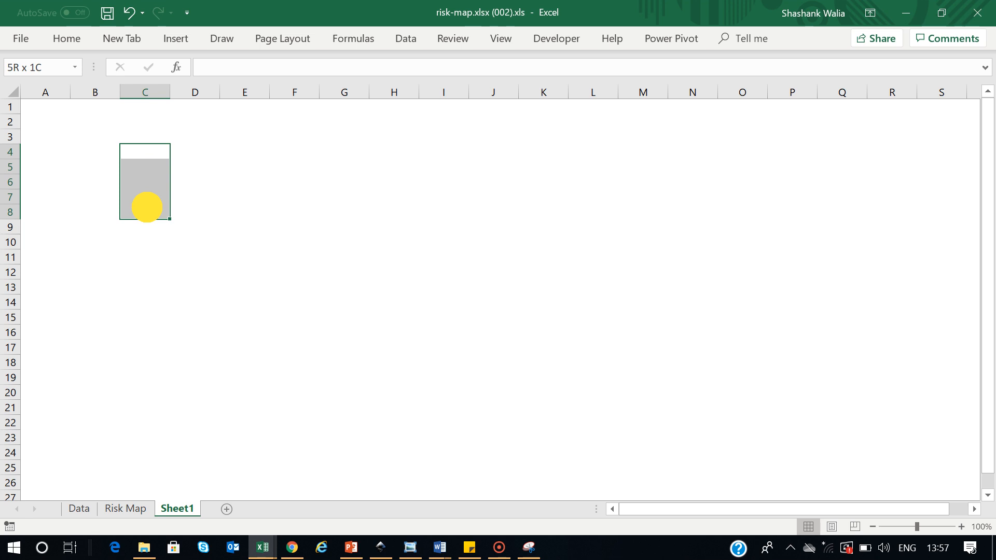
drag(146, 207, 340, 206)
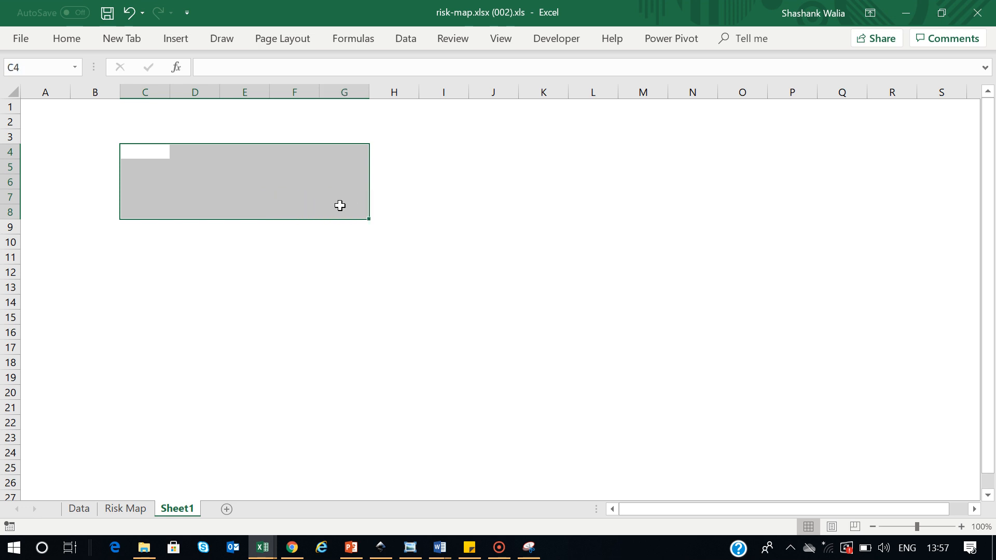
click(77, 38)
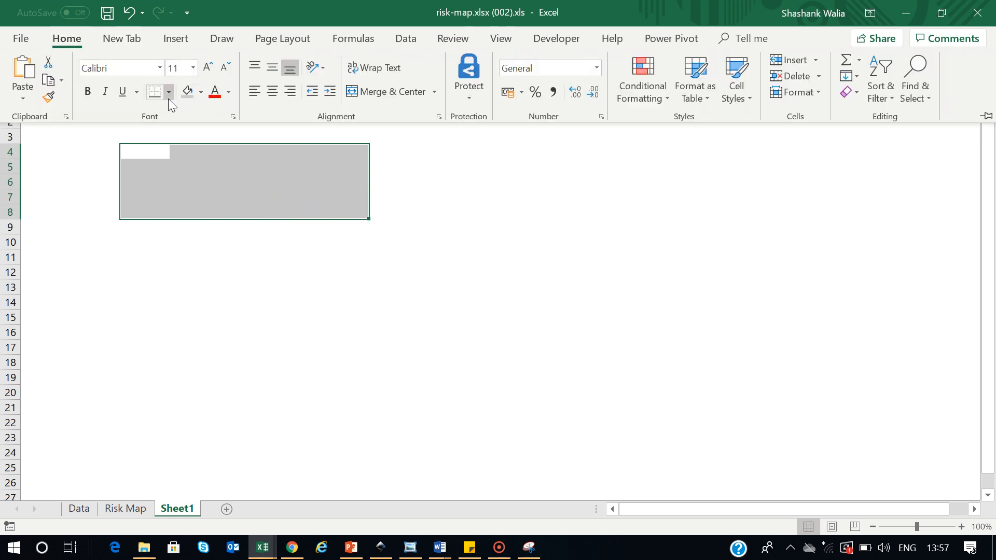
click(168, 93)
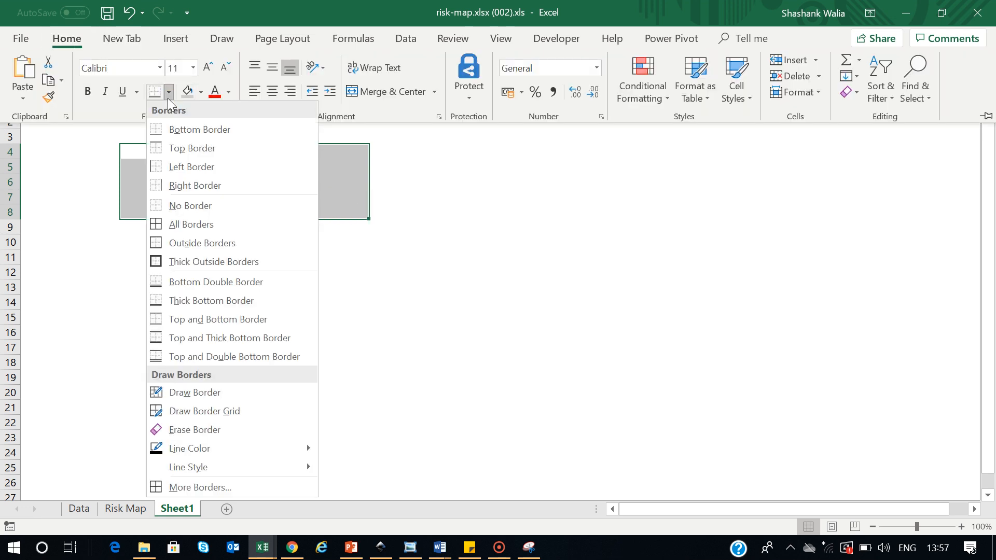
click(194, 243)
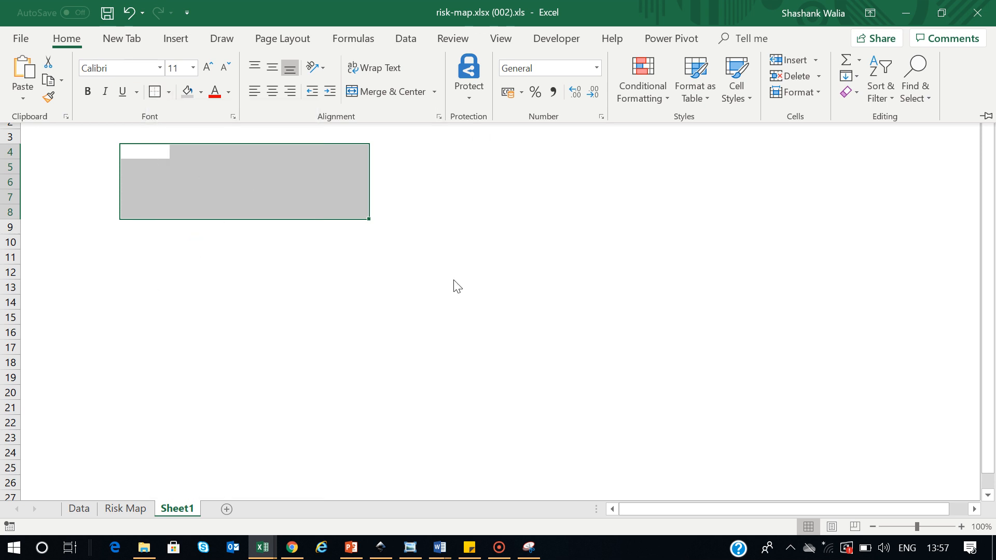
click(138, 255)
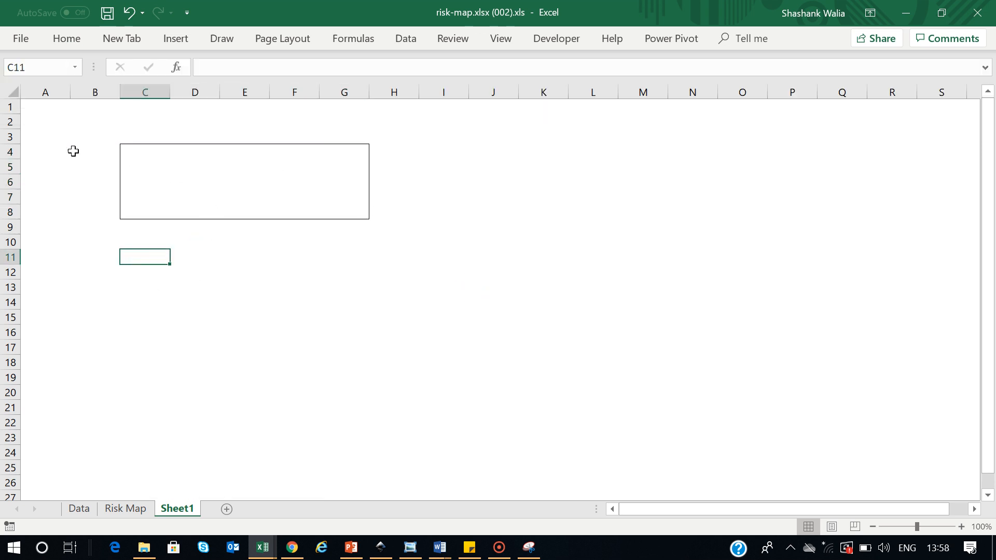
Apply All Borders to C4:G8, then view the Risk Map sheet for reference
drag(129, 151, 346, 212)
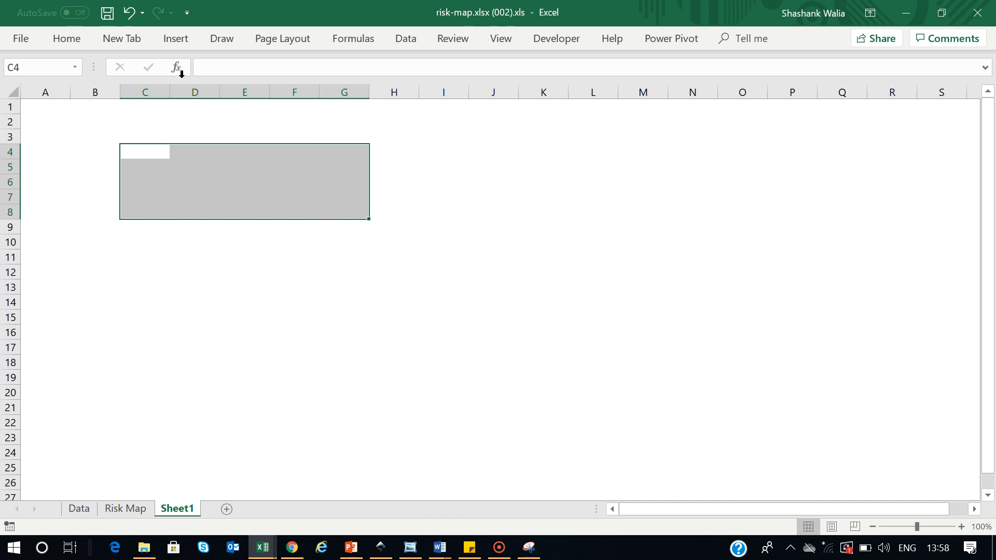
click(69, 37)
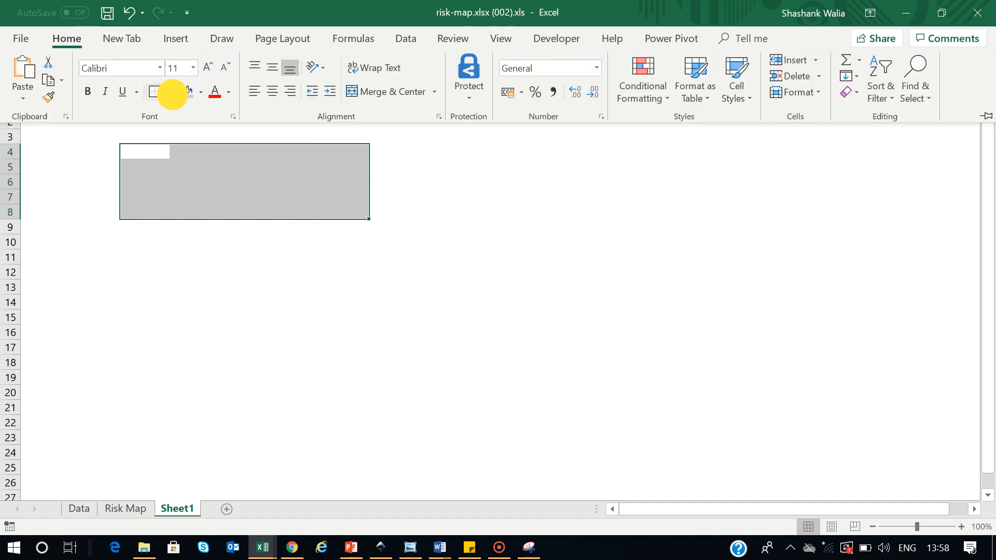
click(170, 94)
click(173, 222)
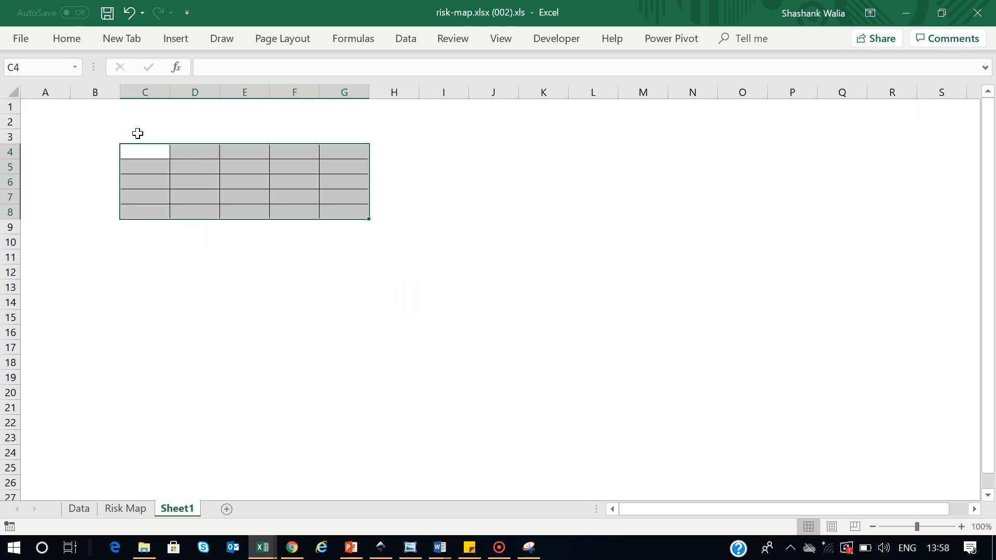
click(340, 303)
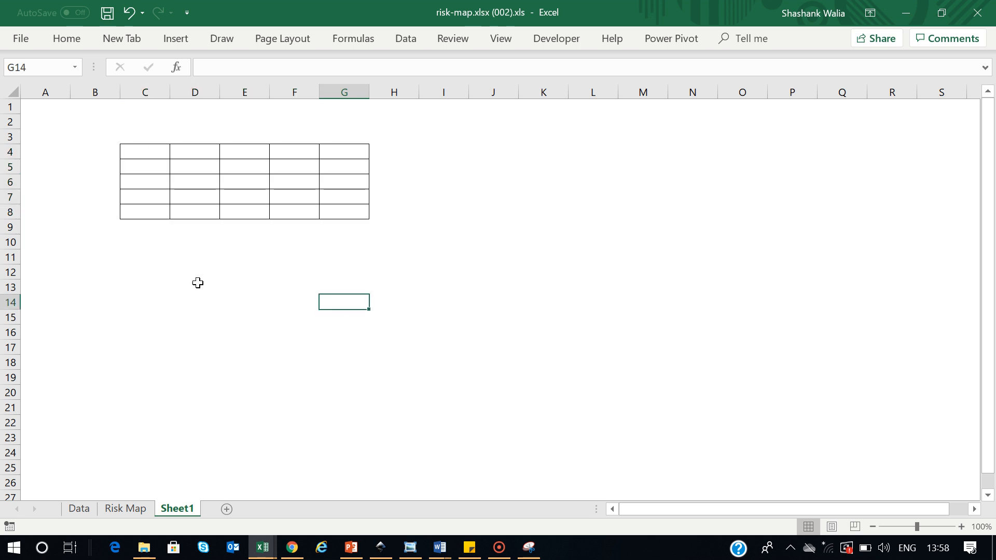
click(115, 508)
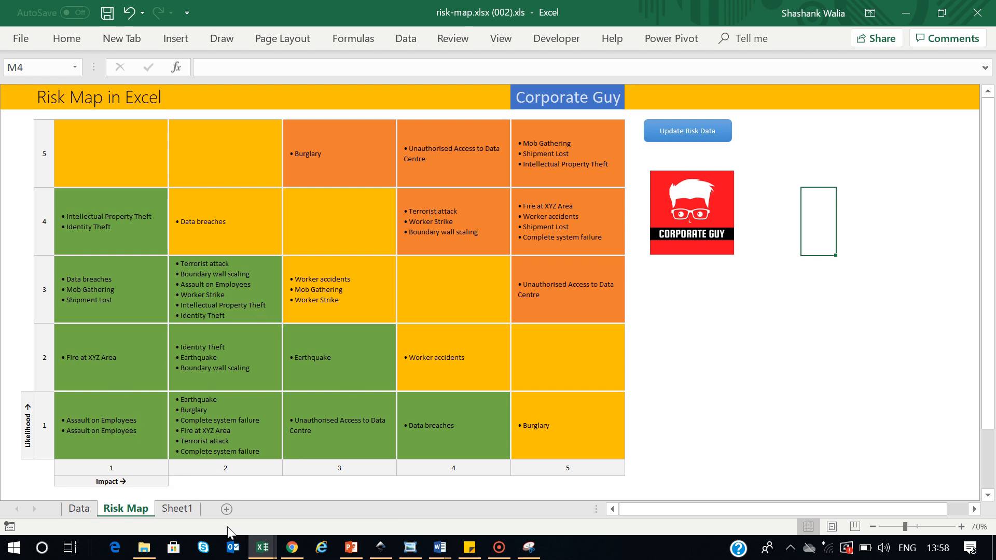
On Sheet1, fill the low-risk cells C5, C6, D6, C7, D7, E7, C8, D8, E8, F8 green
click(185, 509)
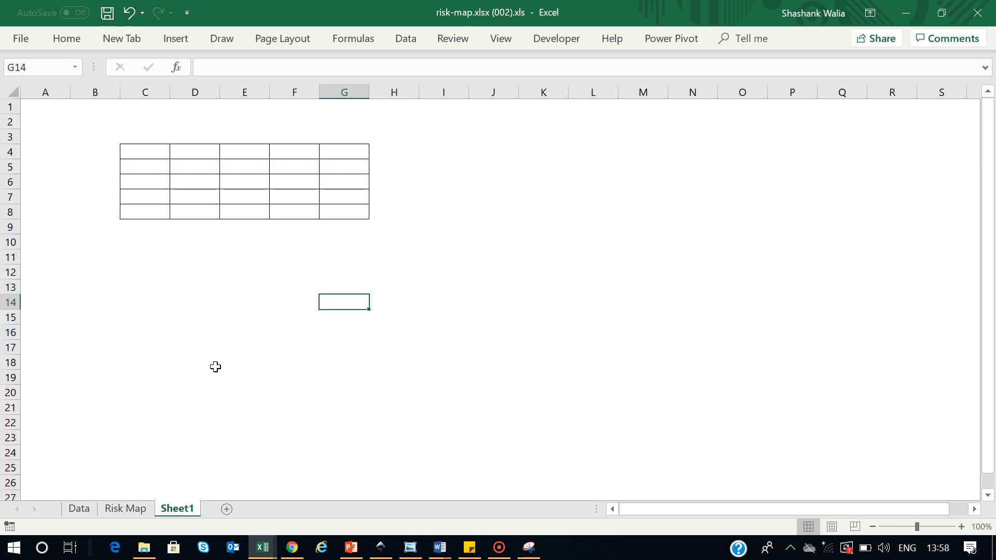
click(141, 169)
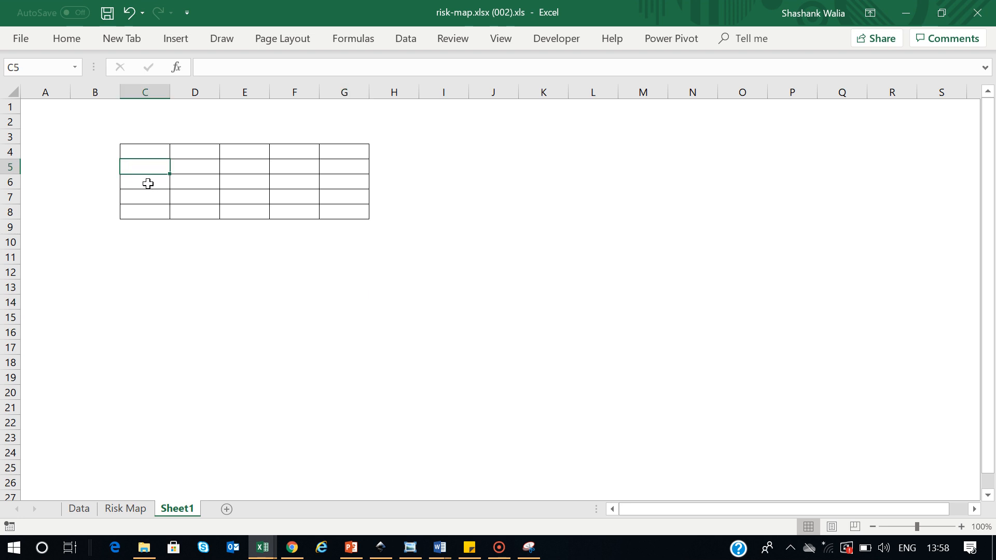
ctrl+click(140, 187)
ctrl+click(195, 184)
ctrl+click(148, 200)
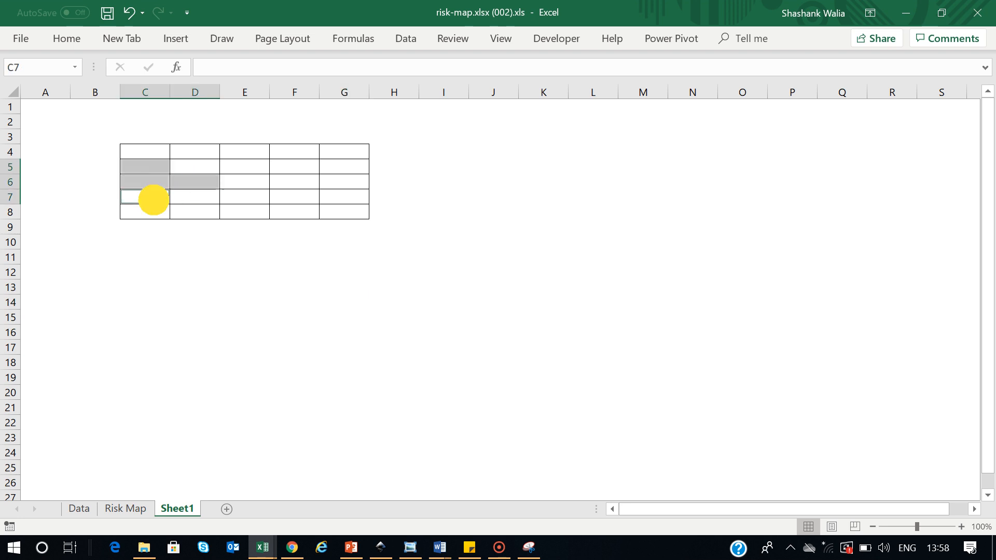
ctrl+click(191, 197)
ctrl+click(257, 198)
ctrl+click(138, 211)
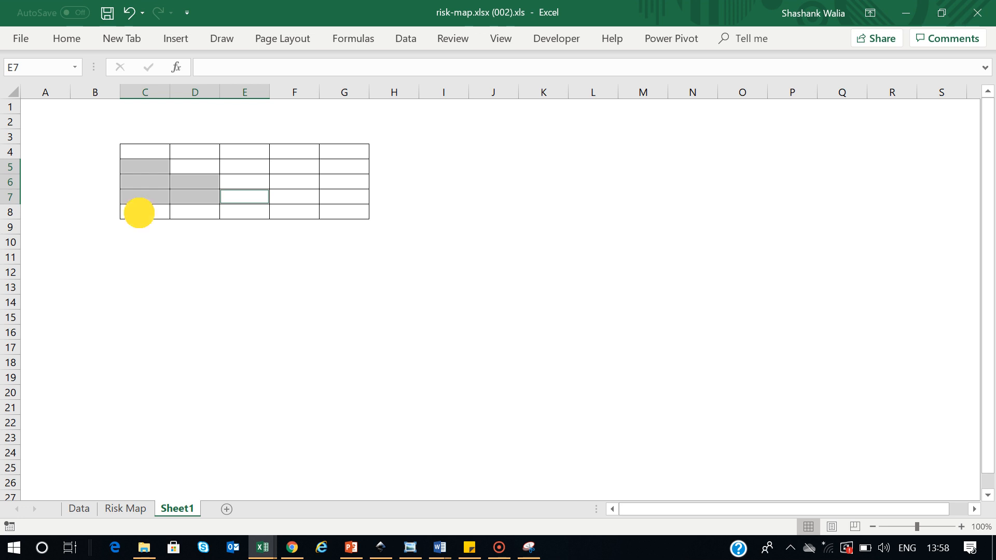
ctrl+click(198, 209)
ctrl+click(252, 210)
ctrl+click(290, 211)
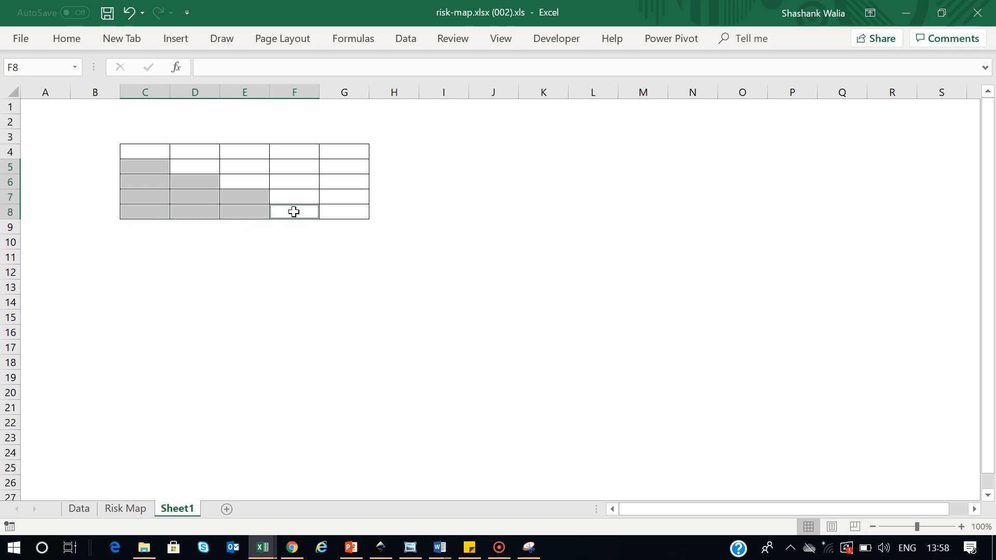
click(66, 38)
click(201, 91)
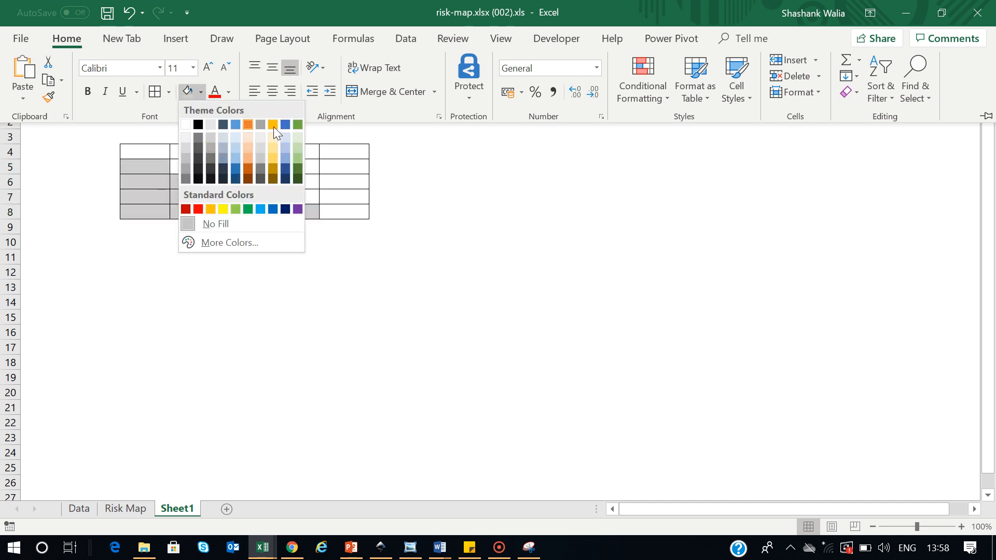
click(297, 125)
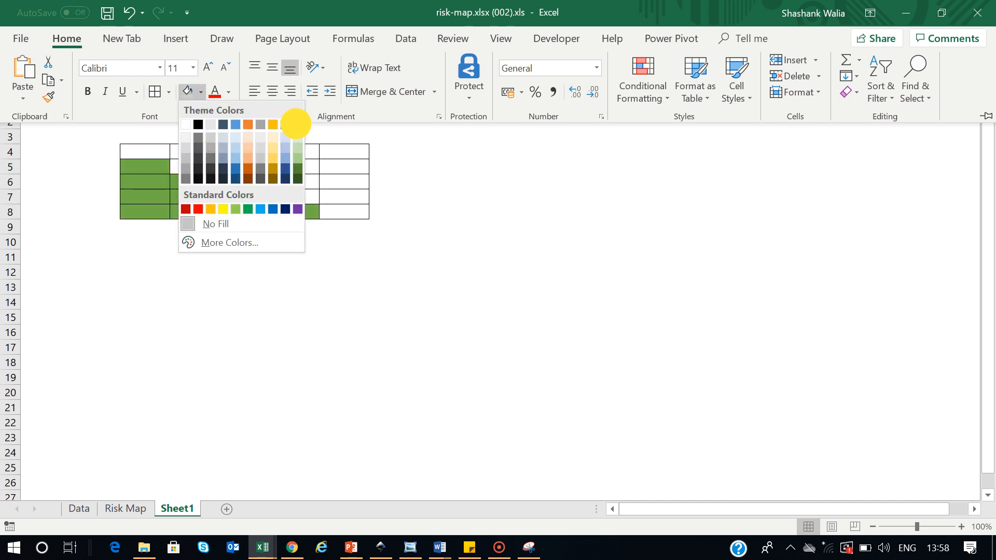
Fill the medium-risk diagonal cells C4, D4, D5, E5, E6, F6, F7, G7, G8 orange
click(151, 149)
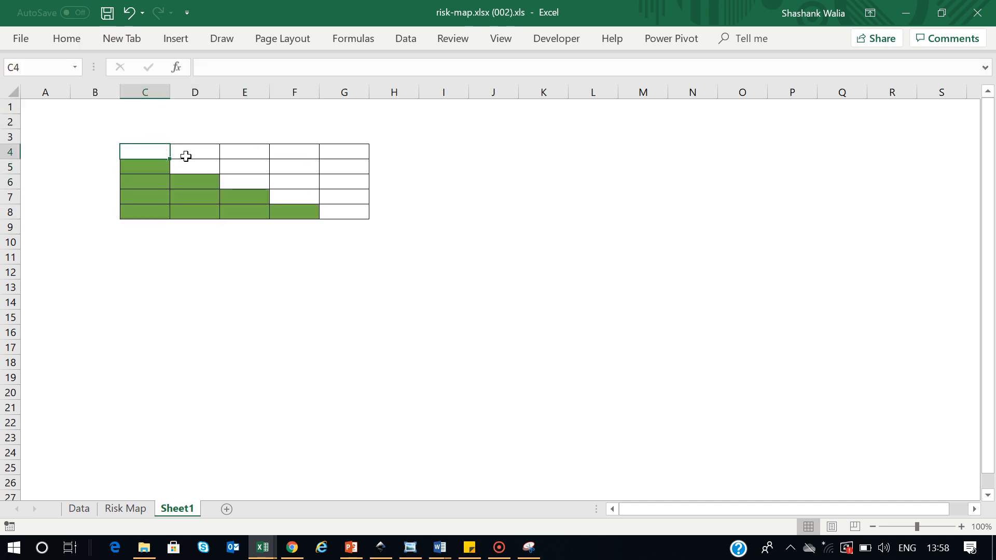
click(186, 153)
shift+click(156, 151)
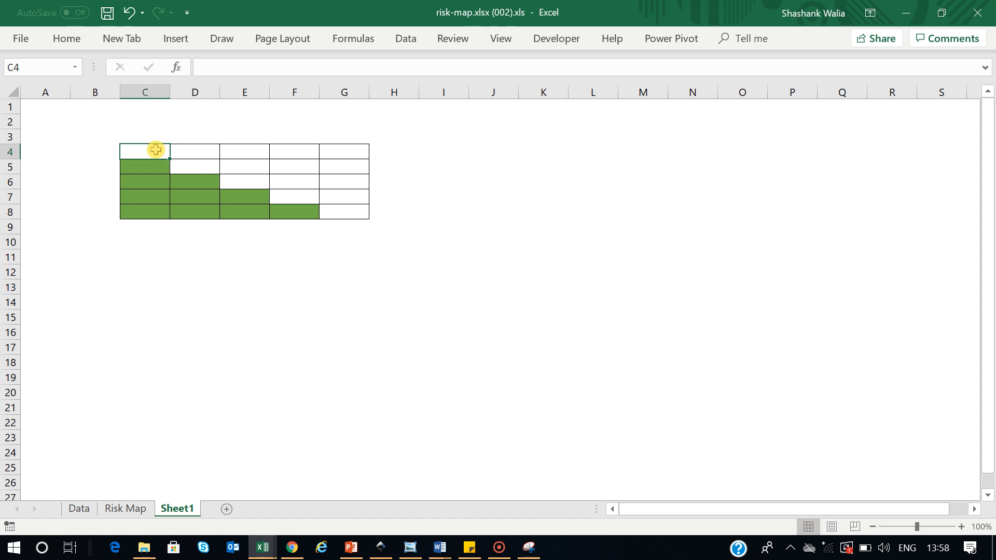
ctrl+click(197, 163)
ctrl+click(246, 166)
ctrl+click(242, 182)
ctrl+click(290, 183)
ctrl+click(292, 197)
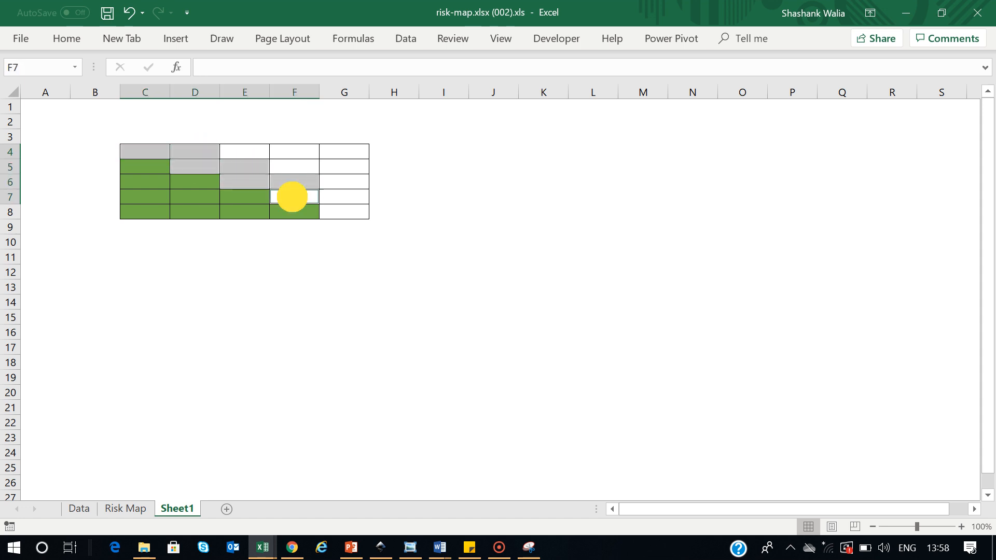
ctrl+click(342, 196)
ctrl+click(339, 211)
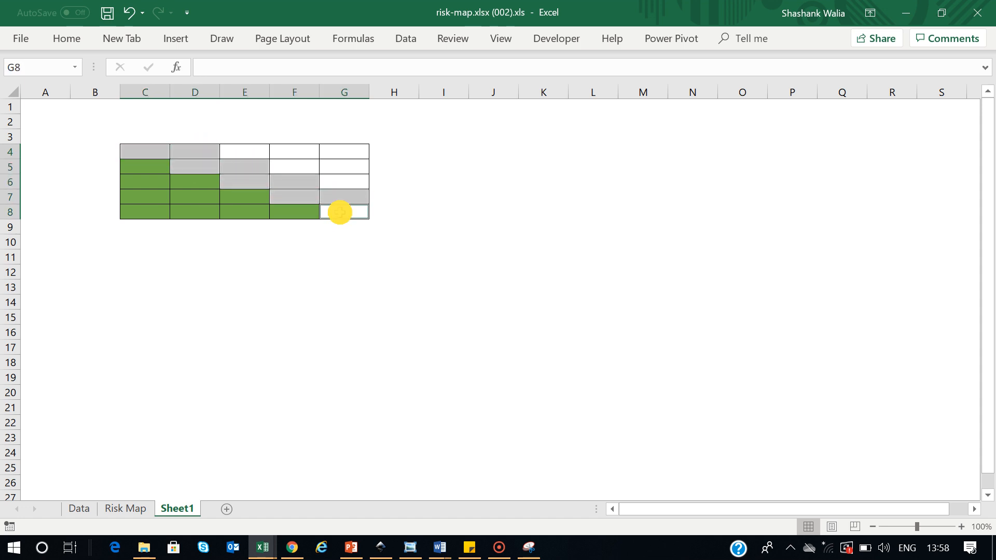
click(66, 39)
click(201, 93)
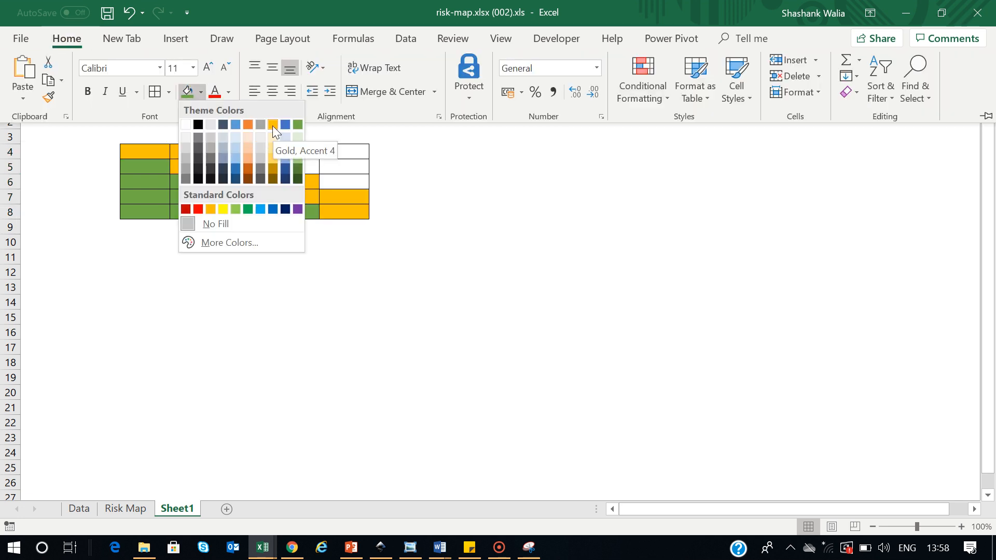
click(213, 210)
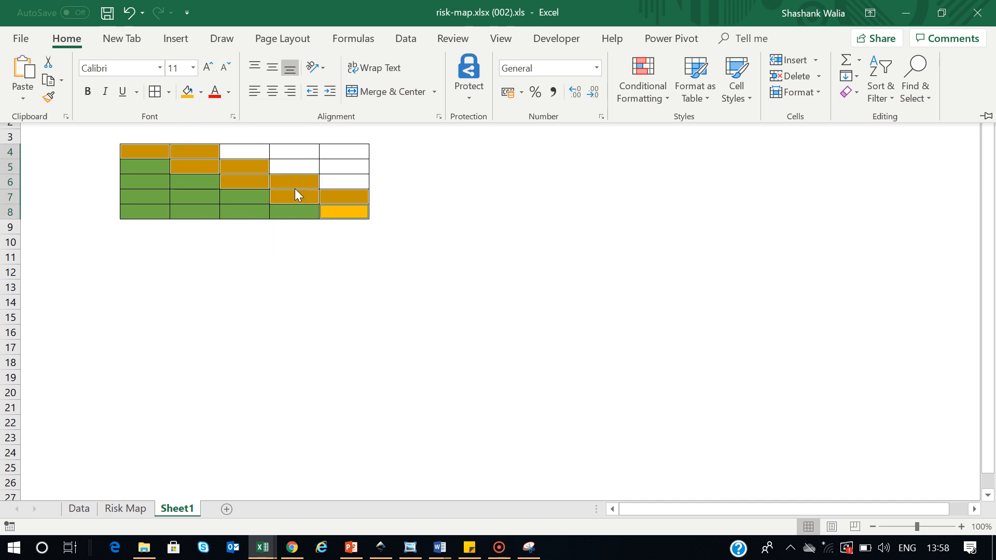
Fill the high-risk cells E4, F4, G4, F5, G5 and G6 red
click(253, 150)
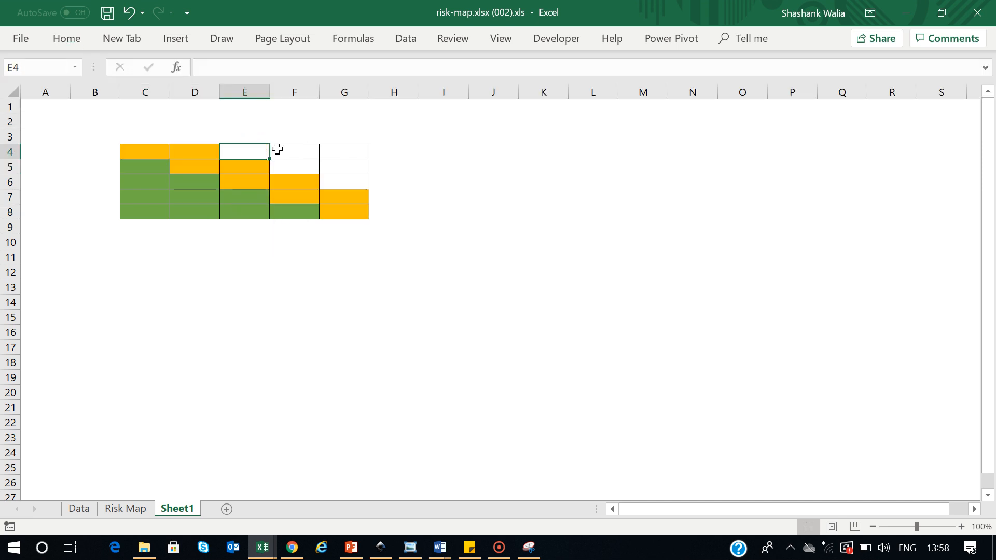
ctrl+click(310, 150)
ctrl+click(332, 149)
ctrl+click(314, 166)
ctrl+click(357, 166)
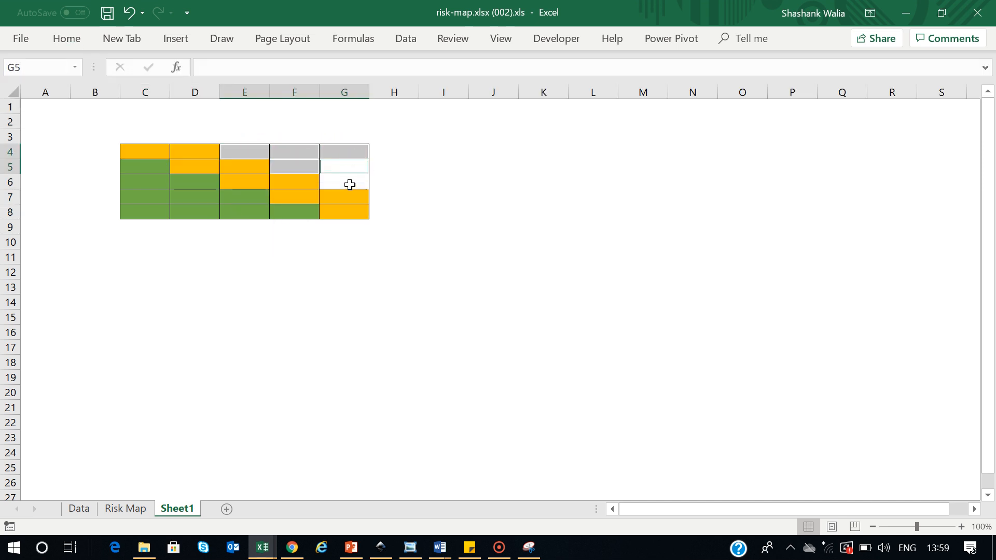
click(350, 185)
click(76, 44)
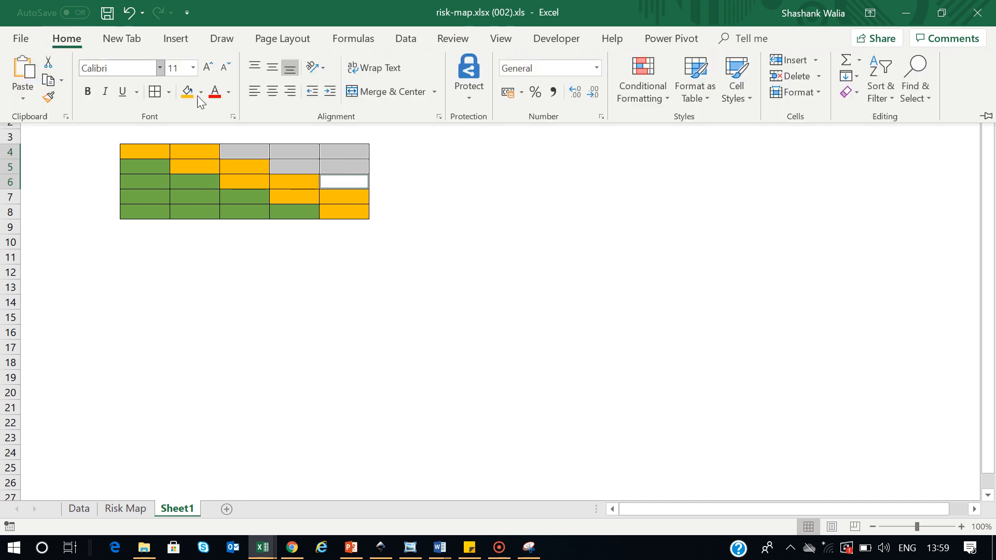
click(200, 92)
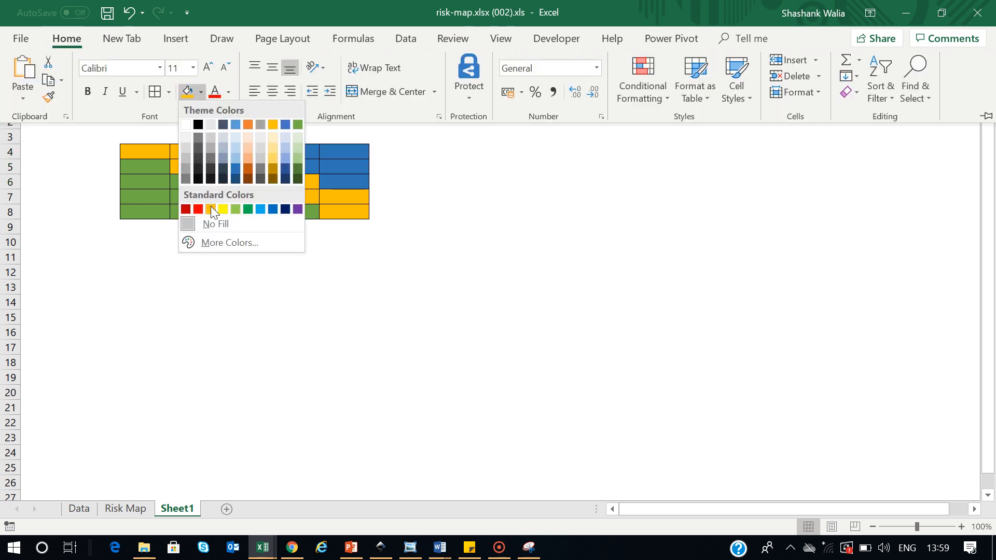
click(199, 208)
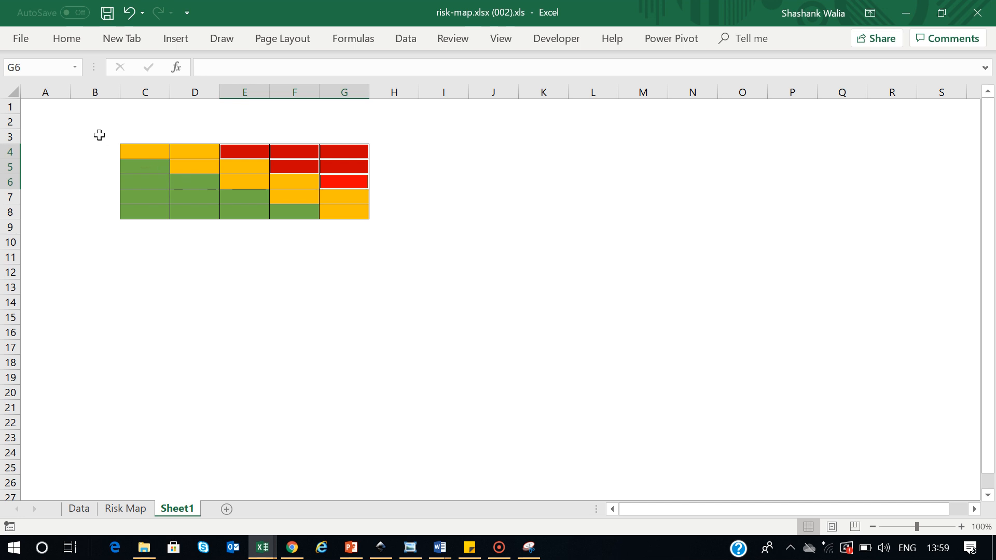
click(13, 94)
Make all rows 116 px tall and columns 184 px wide, restoring rows 1 and 2
drag(14, 159, 15, 188)
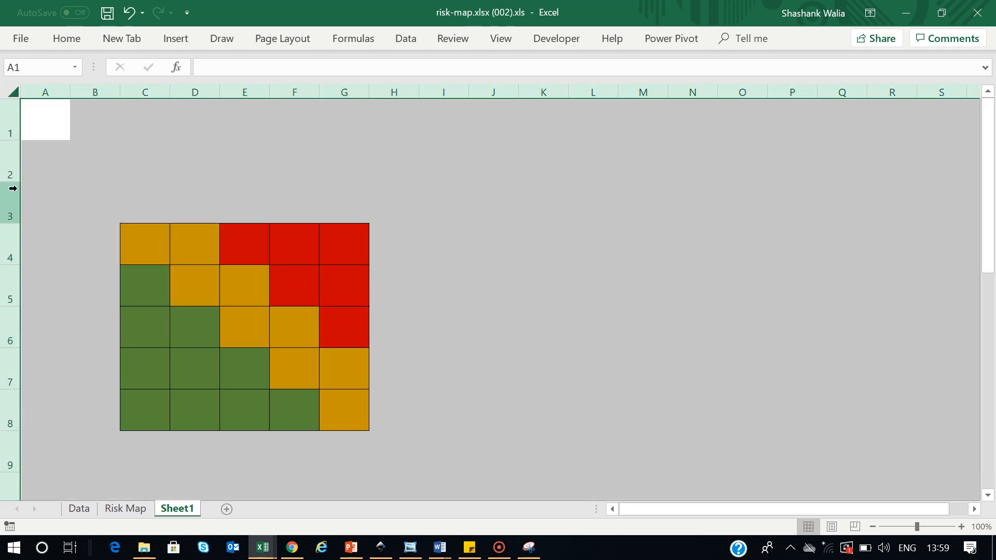
drag(125, 96, 166, 93)
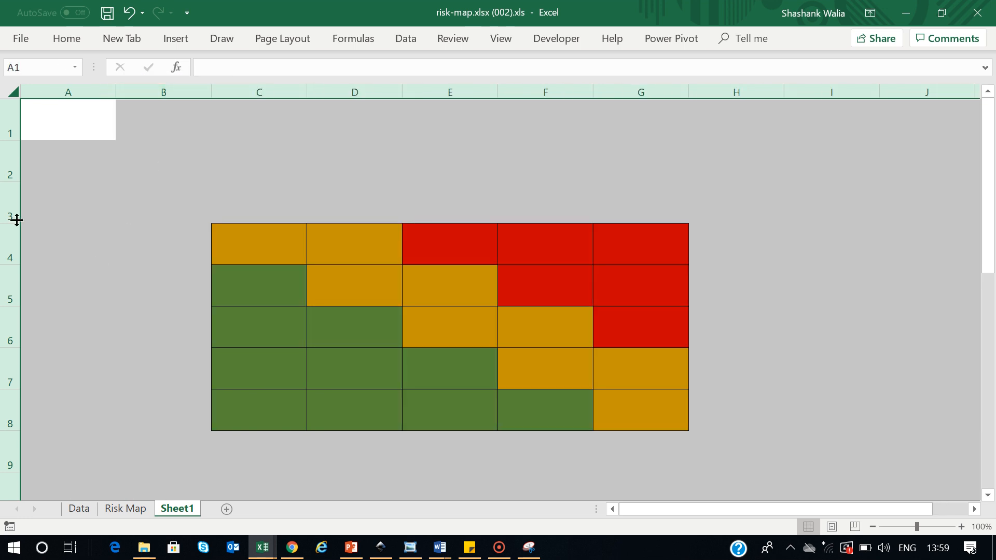
drag(18, 220, 17, 238)
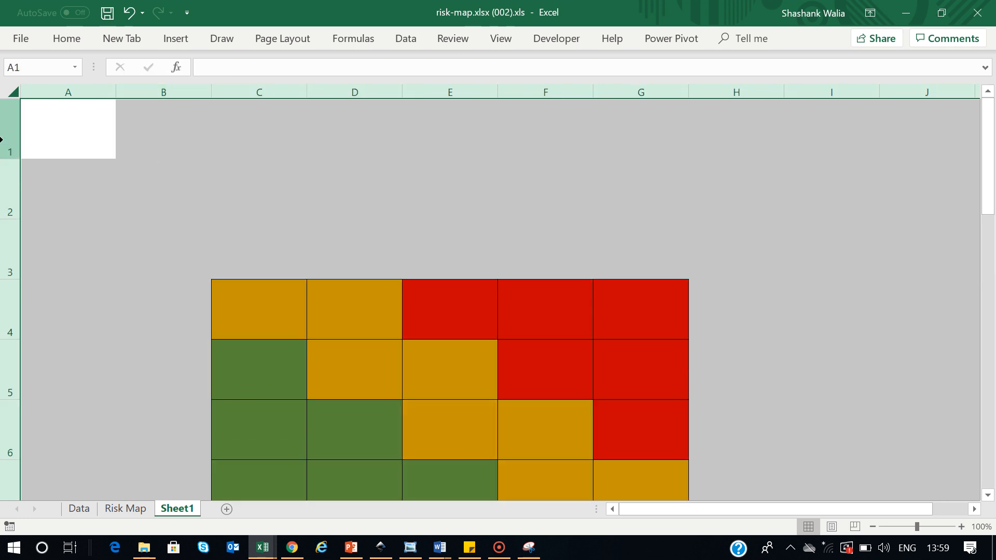
click(11, 152)
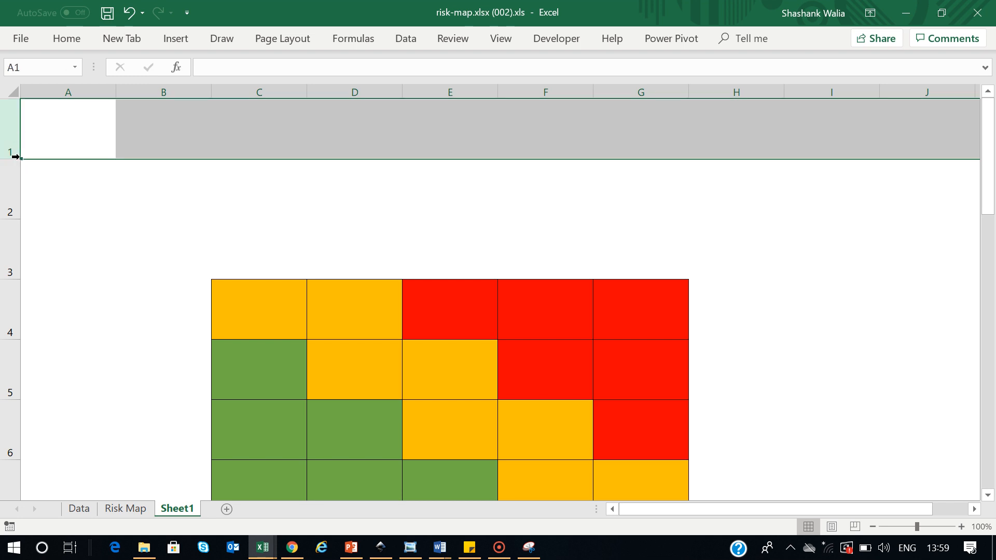
double_click(17, 157)
click(9, 167)
double_click(11, 173)
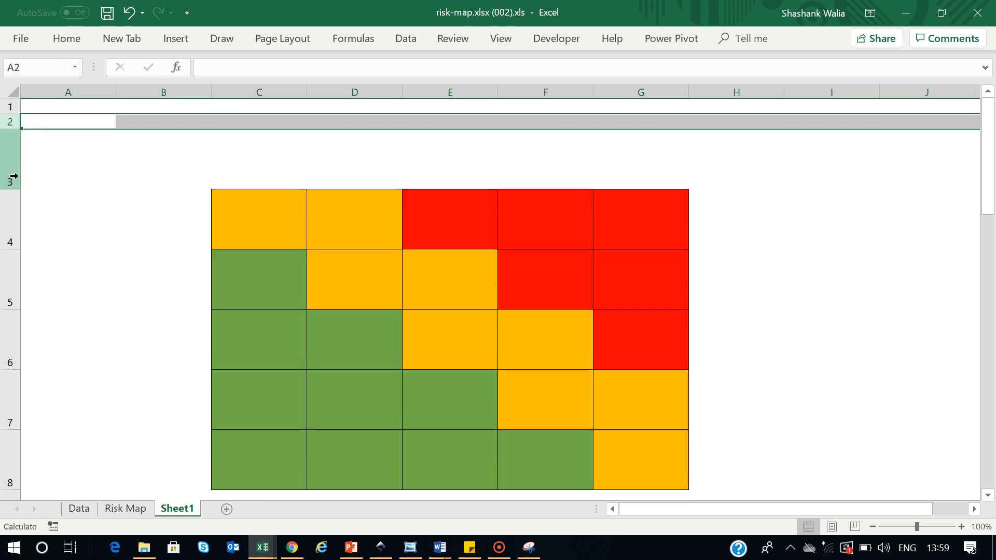
Narrow column A to 76 px and column B to about 46 px
click(181, 92)
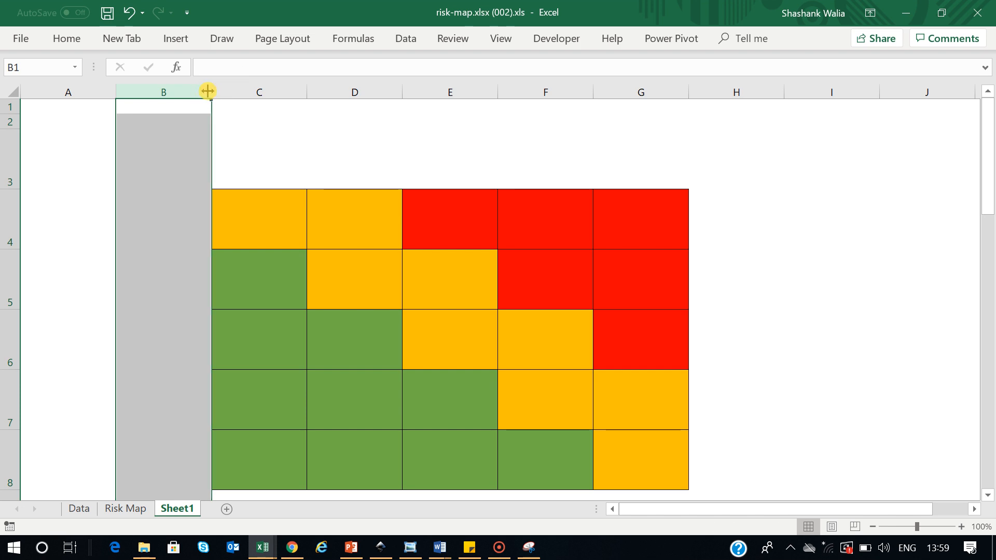
double_click(114, 92)
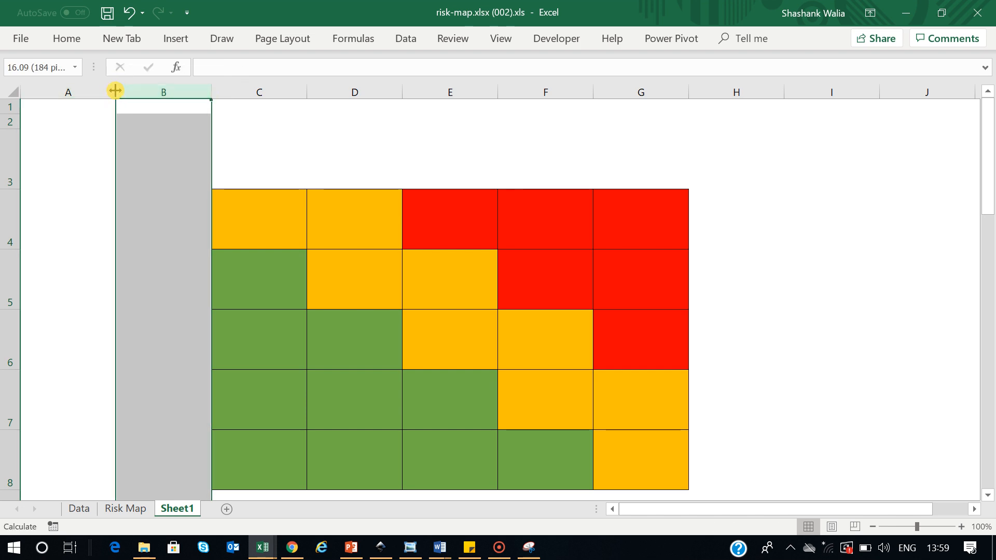
click(103, 91)
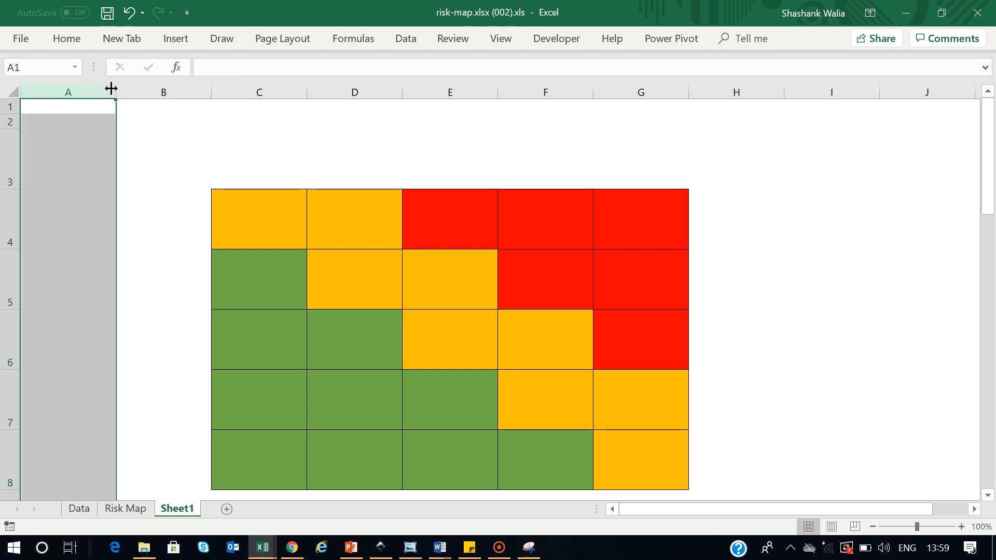
click(151, 88)
drag(207, 89, 60, 89)
click(96, 89)
click(539, 176)
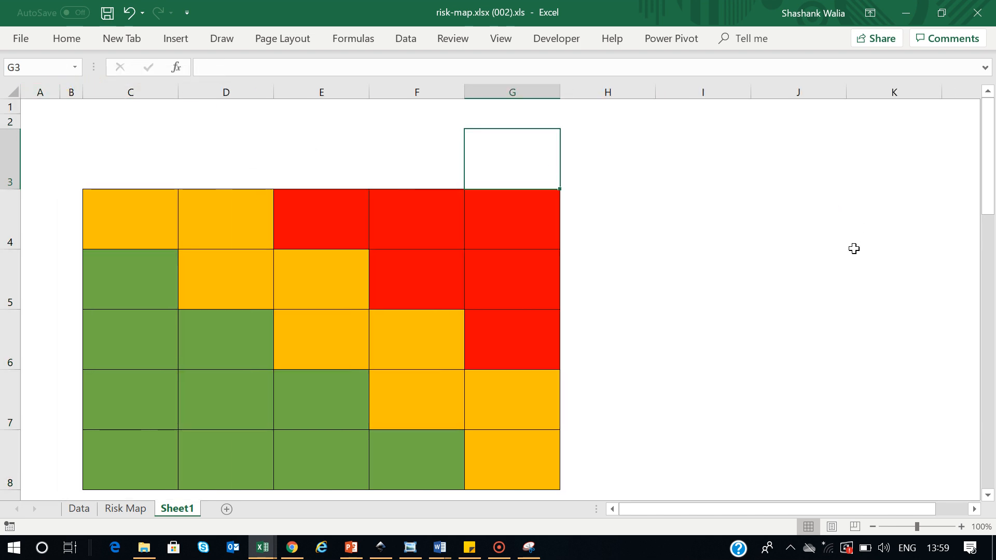
Shrink rows 9 and 10 back to normal height
scroll(850, 249, down, 1)
scroll(775, 298, up, 1)
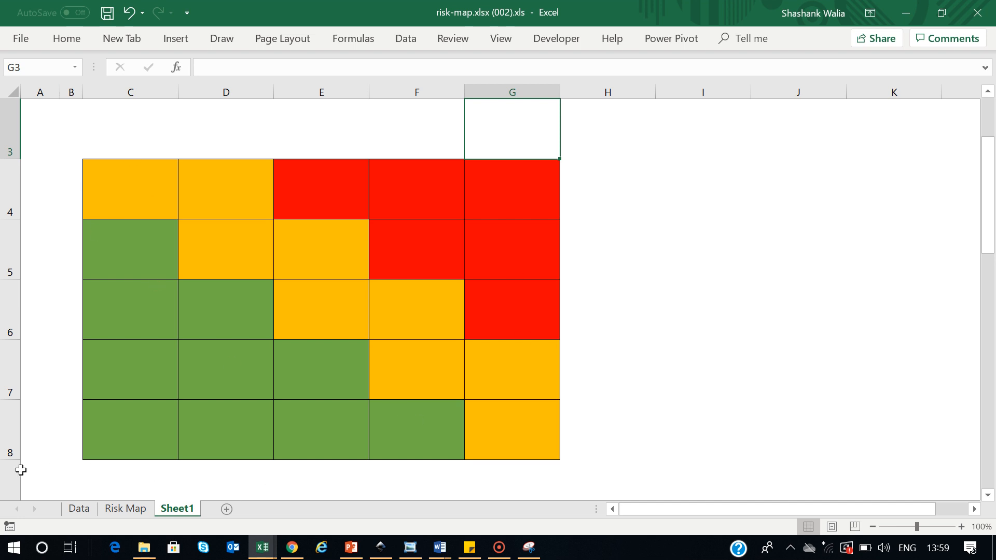
click(21, 469)
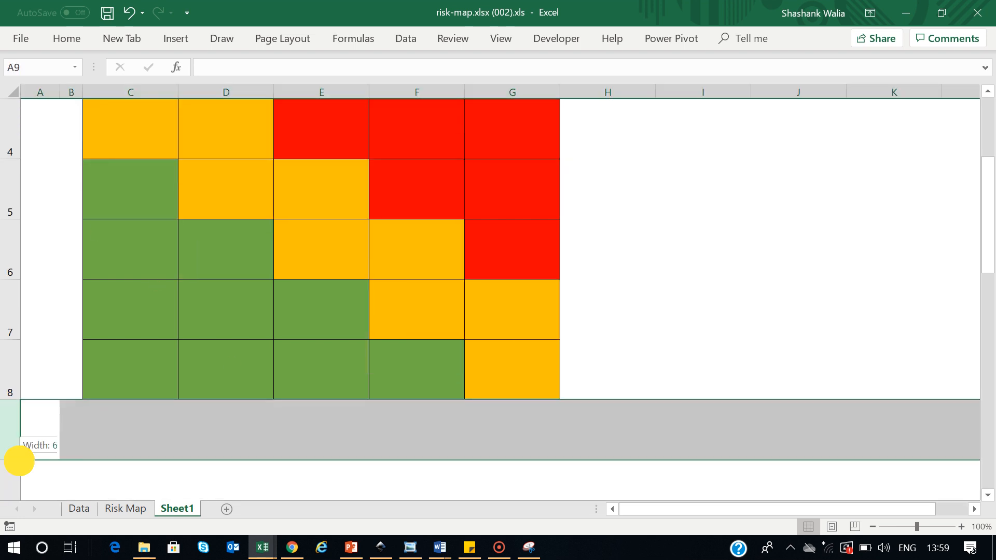
double_click(19, 461)
click(10, 430)
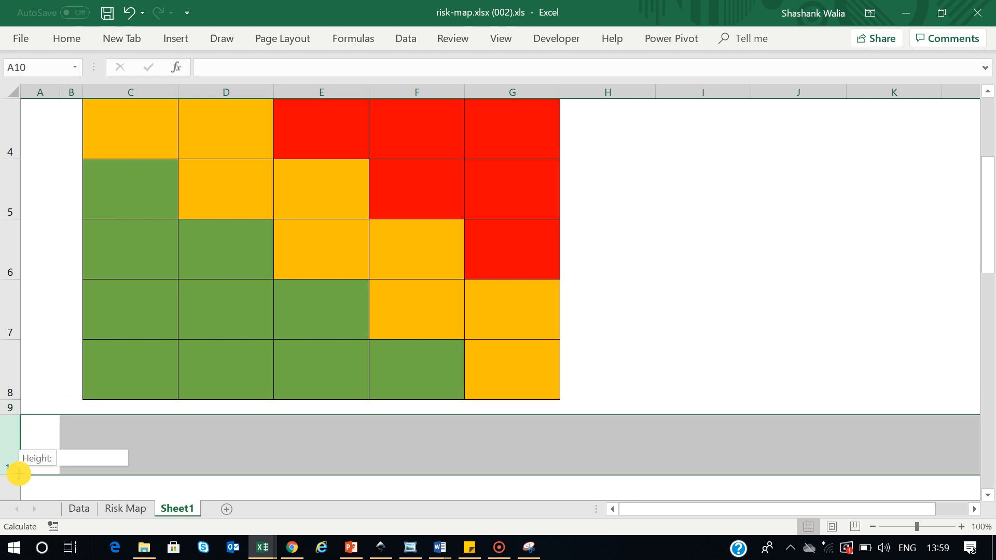
double_click(19, 473)
Enter 1 and 2 in C9:D9 and extend the series to 5 across G9
click(118, 409)
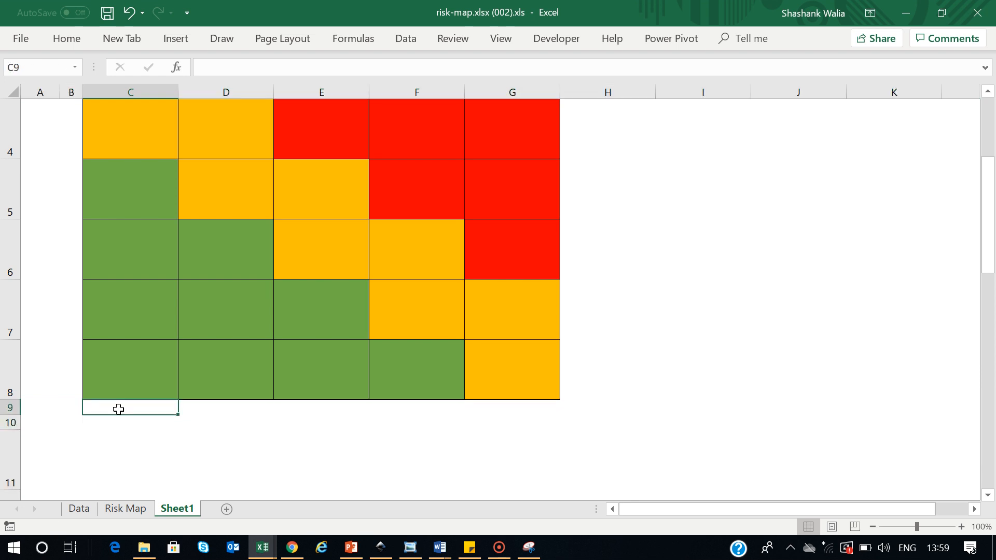
text(1)
key(Tab)
text(2)
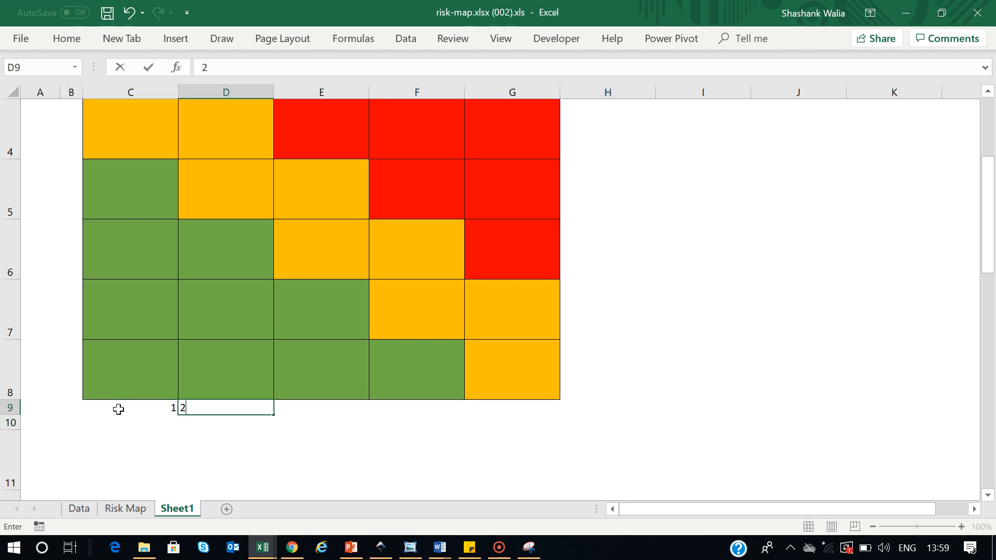
click(87, 457)
drag(151, 407, 534, 417)
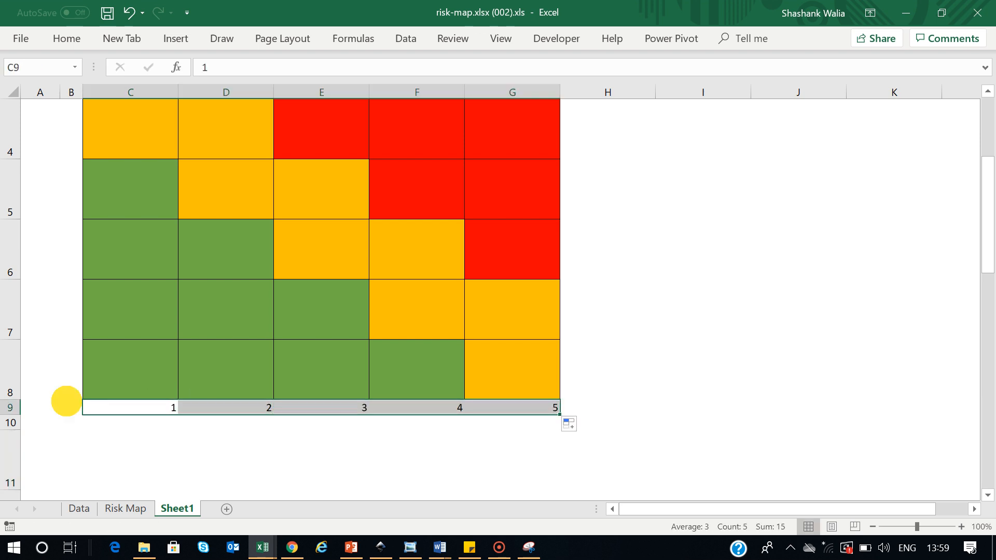
Start the side axis with 1 in B8 and 2 in B7
click(66, 401)
click(68, 385)
text(1)
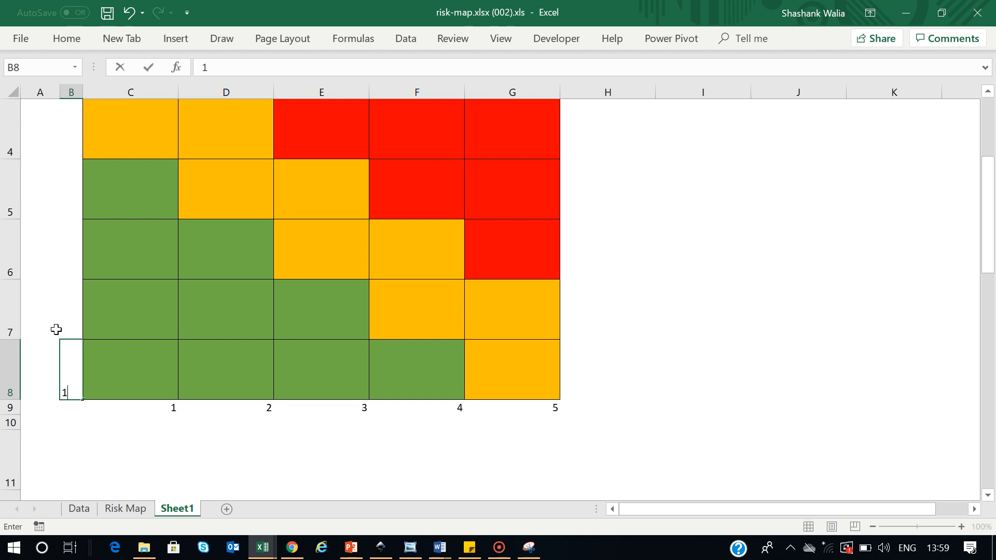
click(66, 311)
text(2)
click(73, 369)
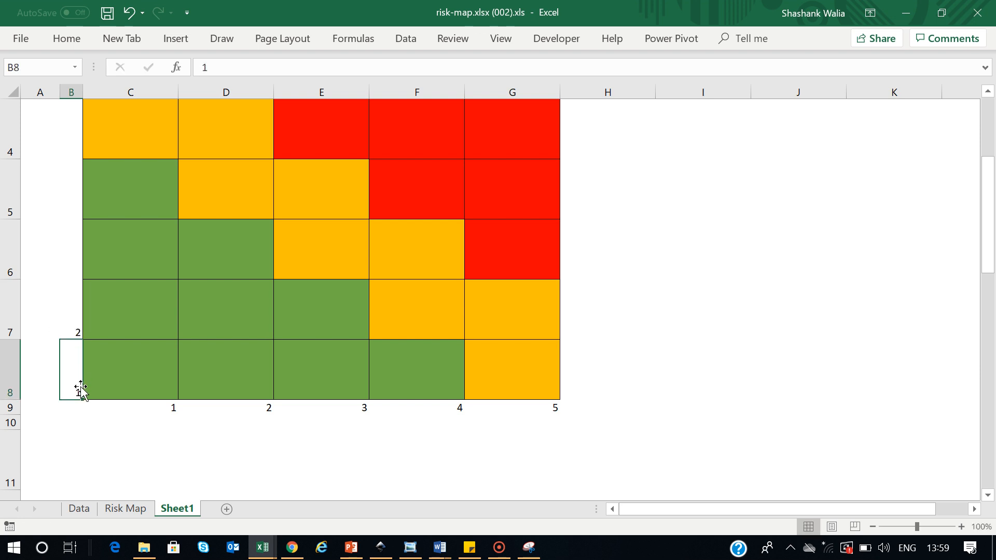
drag(73, 363, 72, 319)
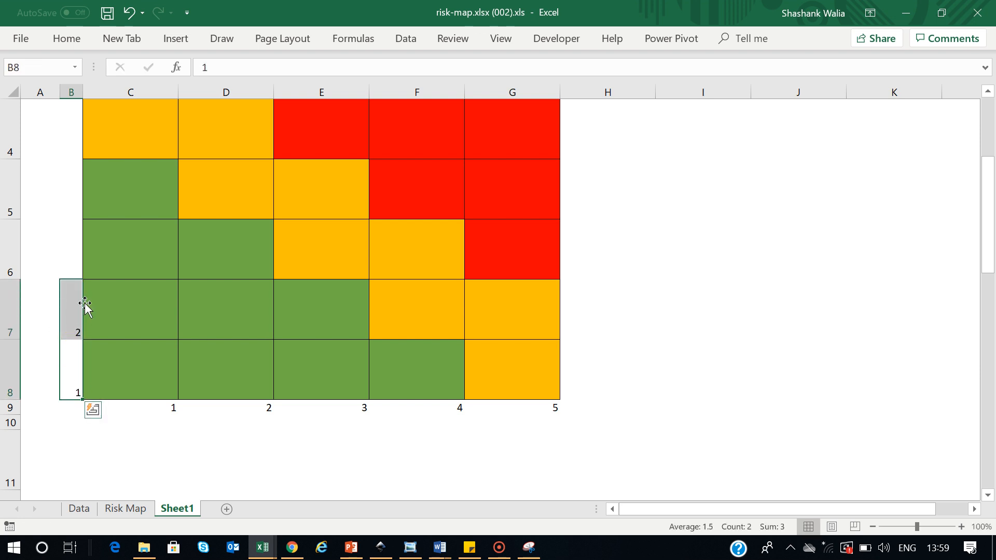
Finish the side axis with 3, 4 and 5 up to B4, then select B4:B8
click(71, 269)
text(3)
key(Up)
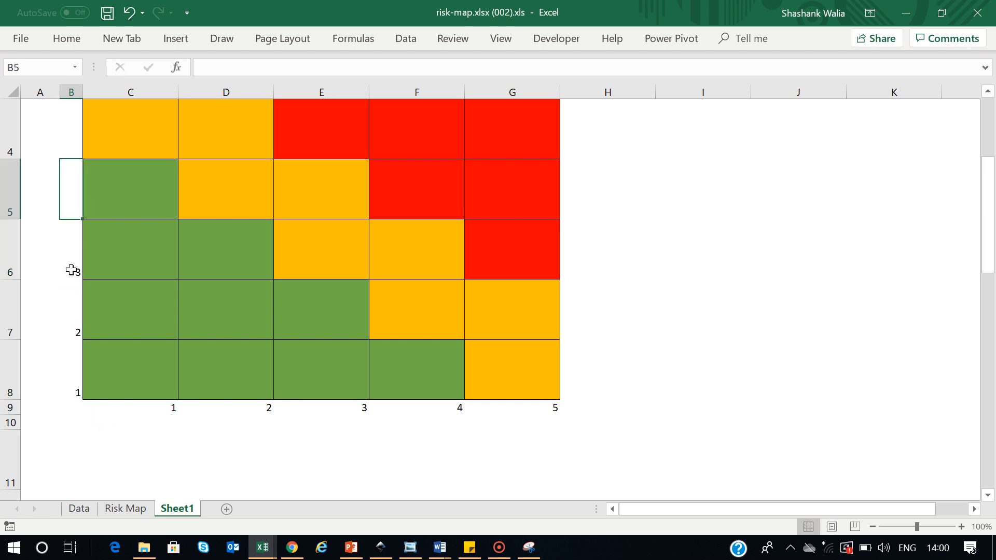
key(Up)
key(Down)
text(4)
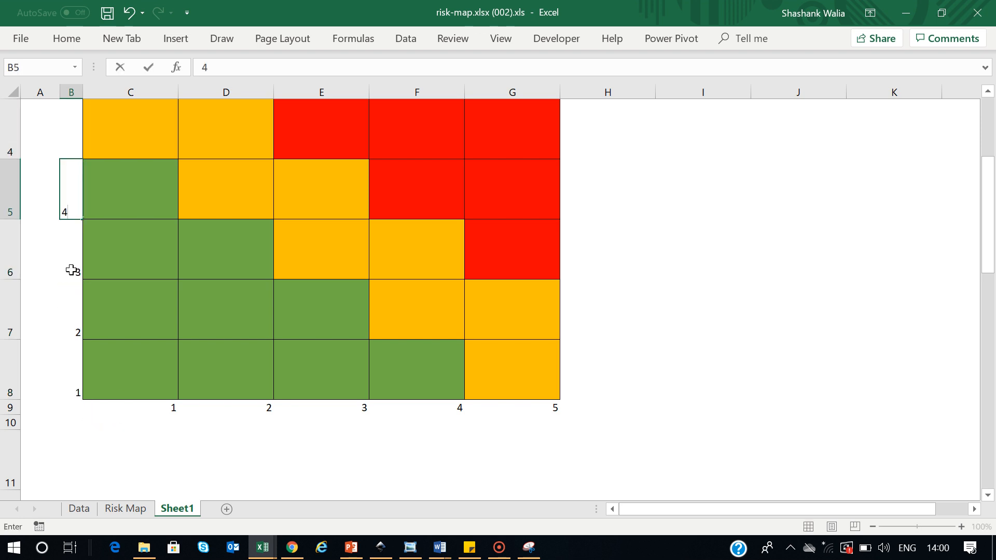
key(Up)
text(5)
click(732, 187)
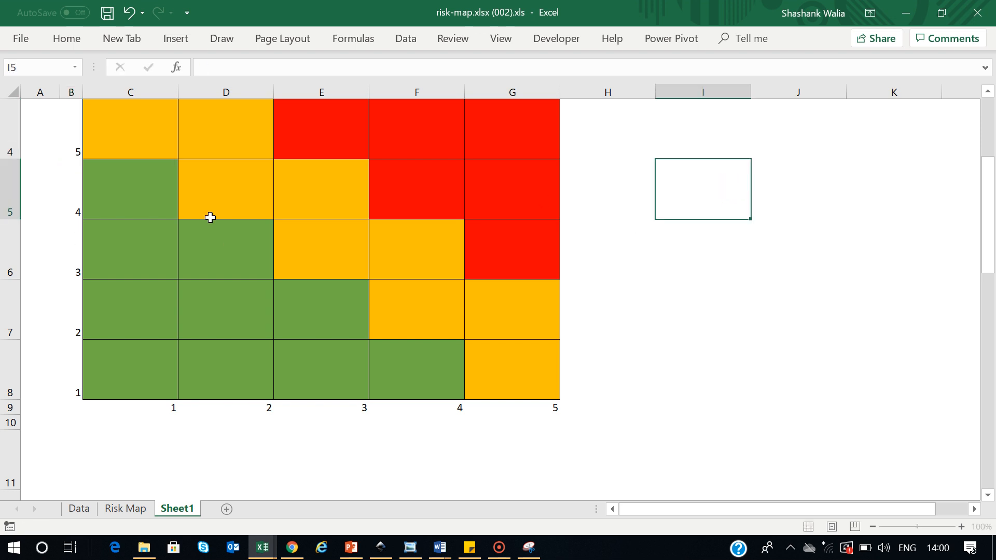
drag(71, 125, 73, 392)
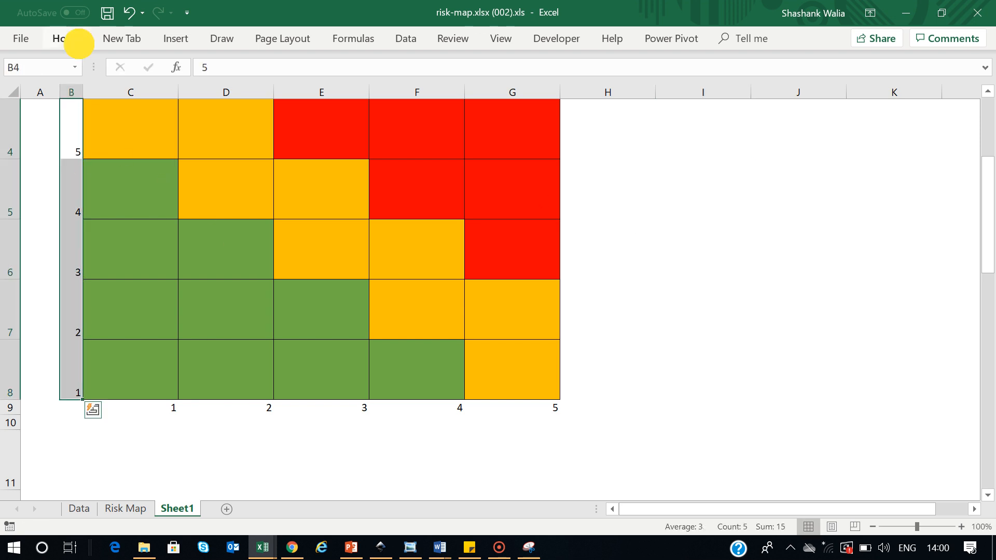
Centre the side axis labels in B4:B8 and shade them light grey
click(67, 38)
click(272, 91)
click(273, 67)
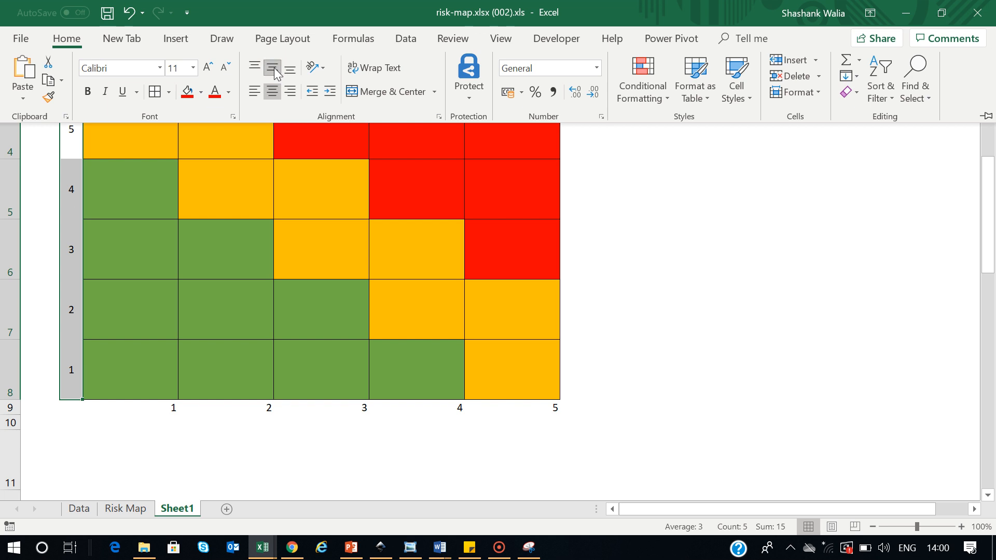
click(200, 92)
click(211, 125)
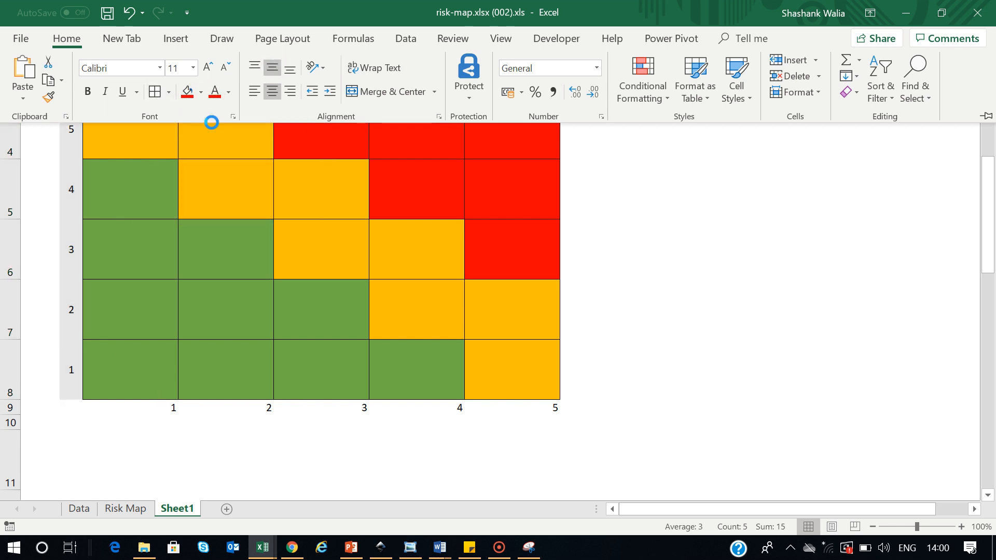
Centre the 1–5 labels in C9:G9 on a grey fill and AutoFit column B
click(113, 417)
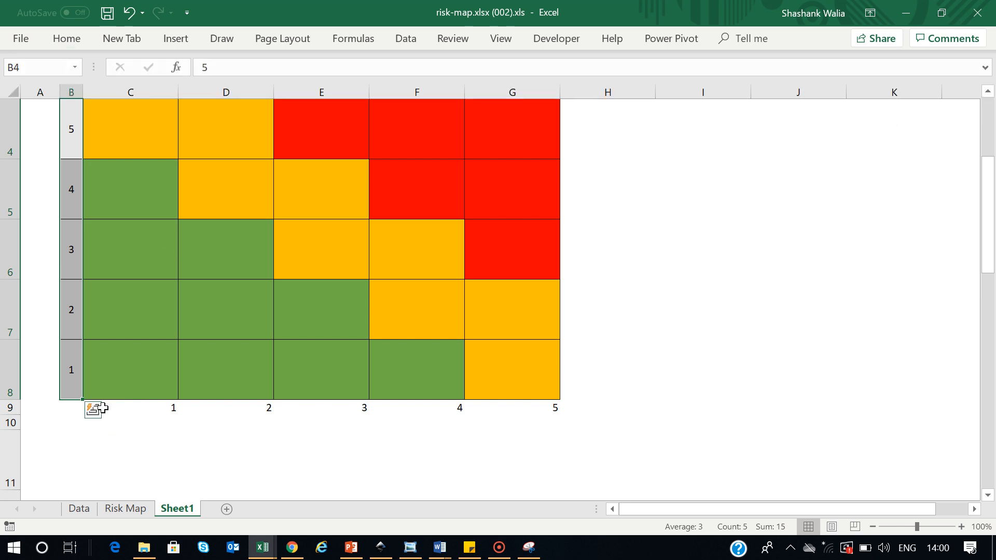
drag(122, 407, 494, 407)
click(66, 38)
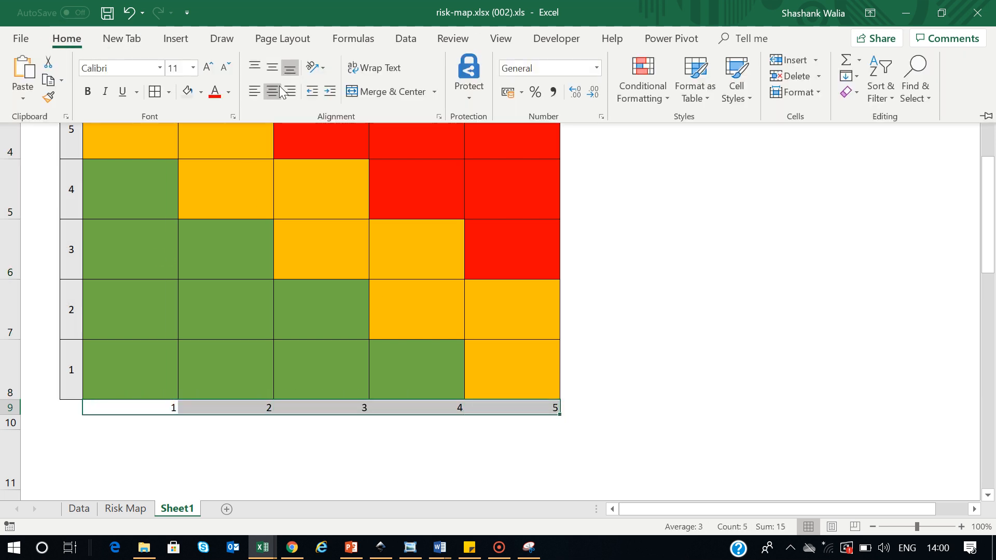
click(272, 91)
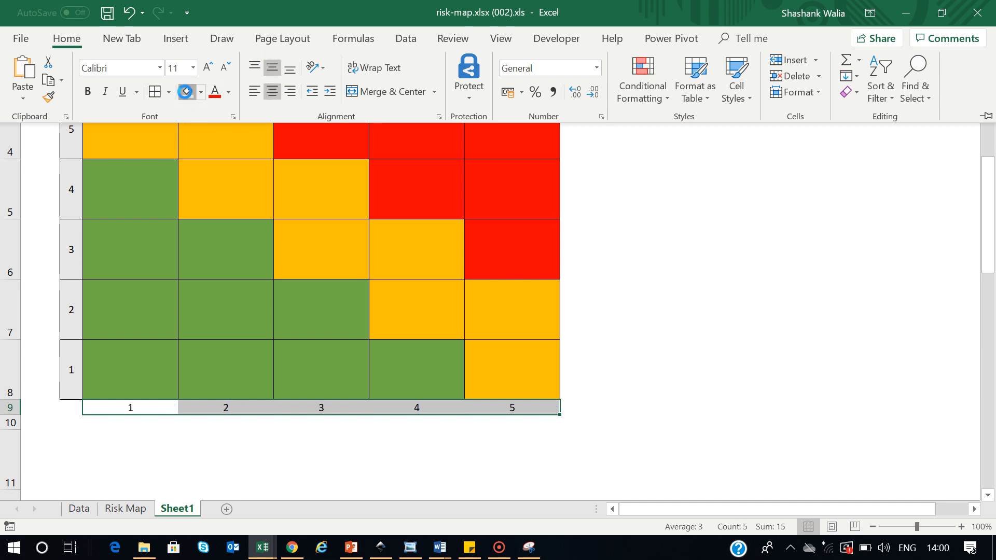
click(185, 91)
click(683, 318)
click(278, 473)
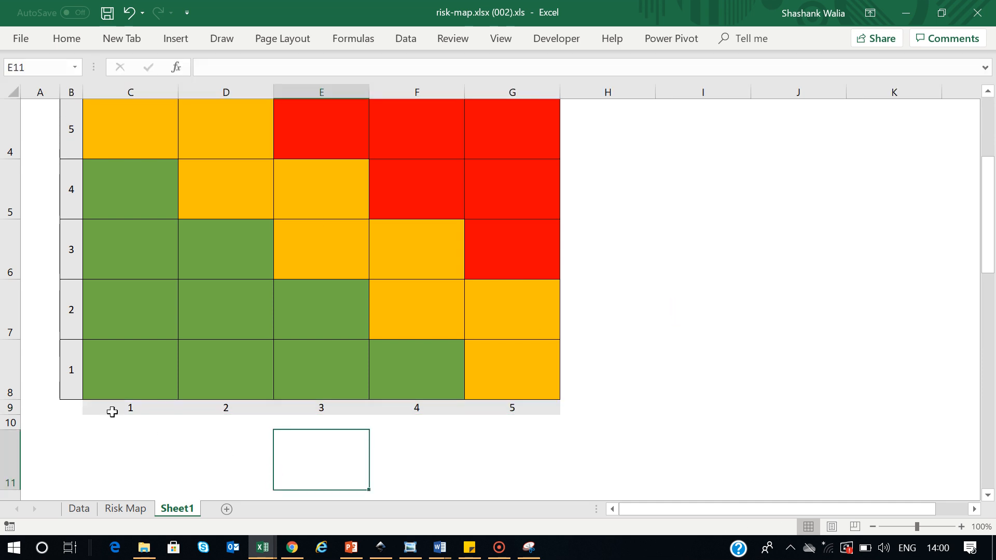
click(67, 92)
double_click(83, 92)
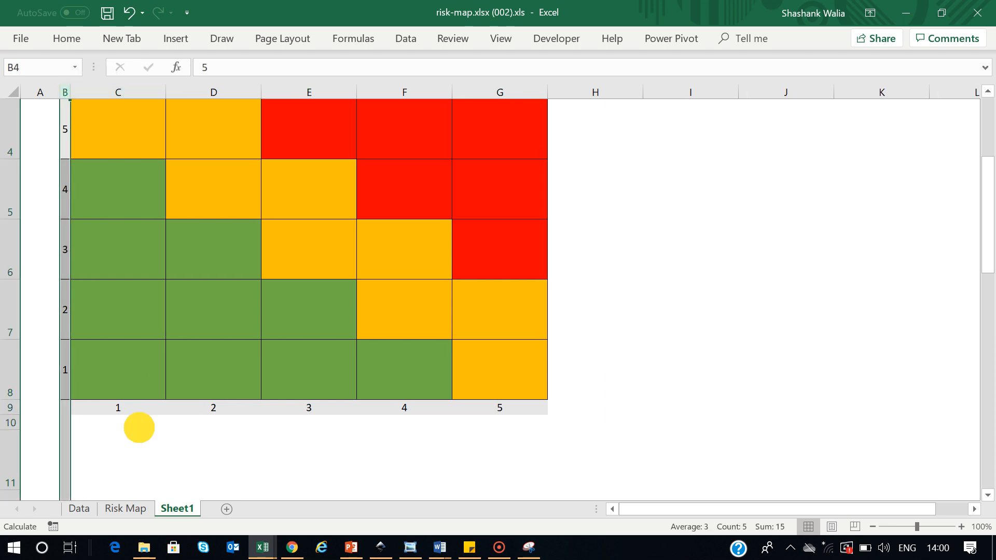
Type the label Impact in cell C10
click(89, 420)
text(I)
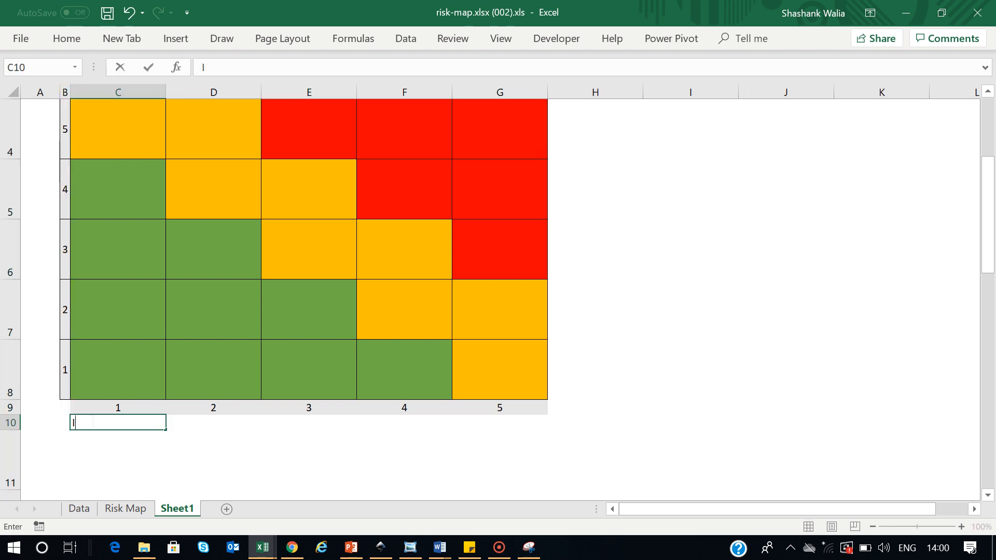
text(mpact)
Append a Rightwards Arrow symbol after Impact in C10, making it Impact→
click(175, 38)
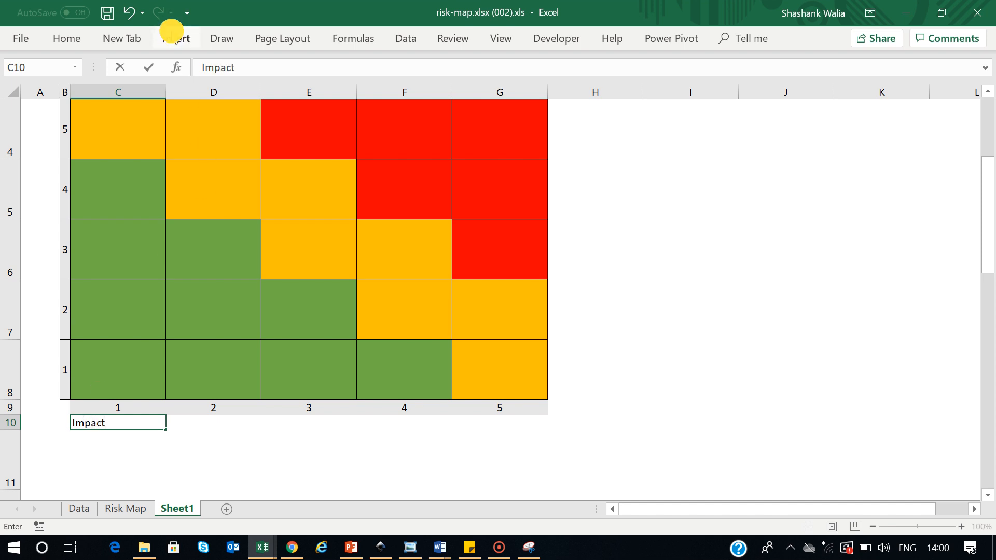
click(819, 102)
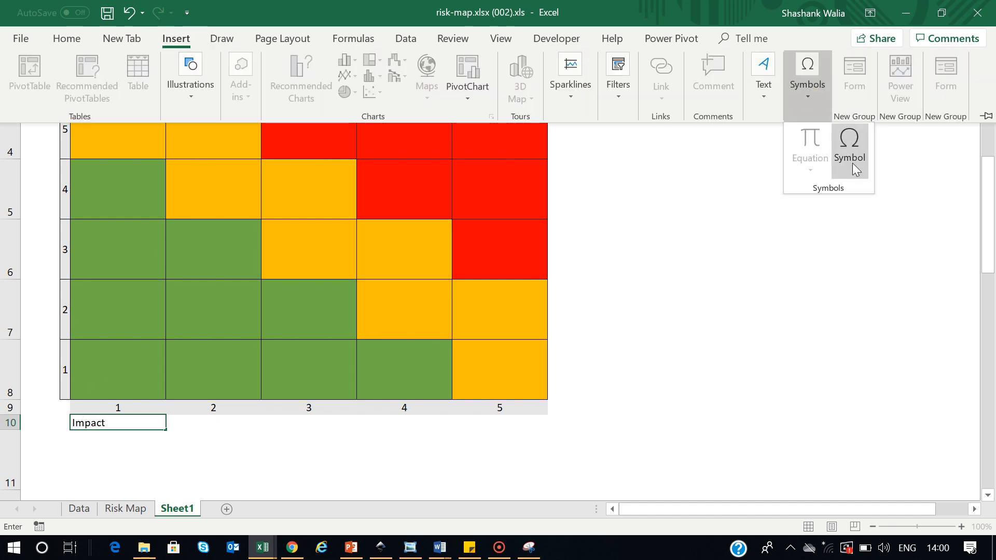
click(849, 149)
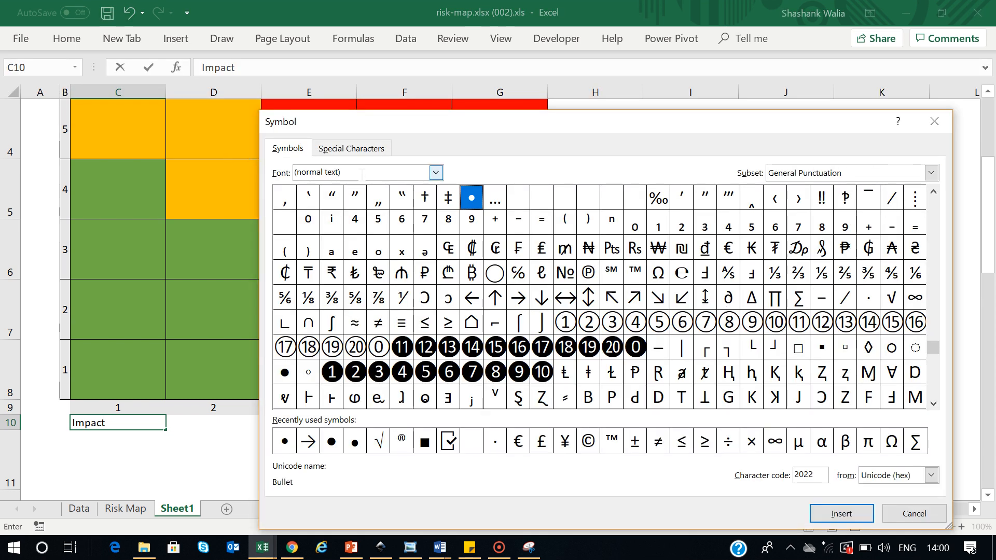
click(310, 445)
click(931, 172)
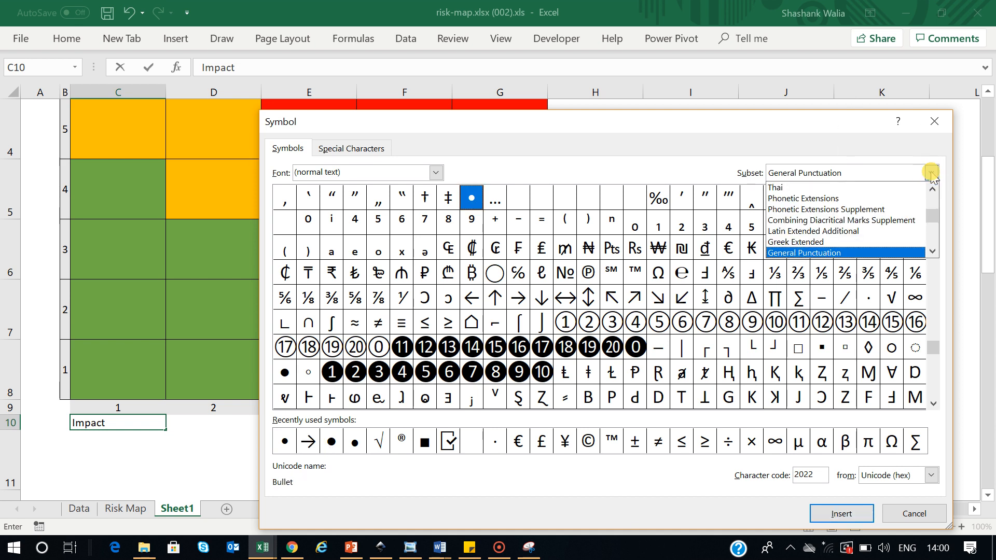
scroll(830, 233, down, 3)
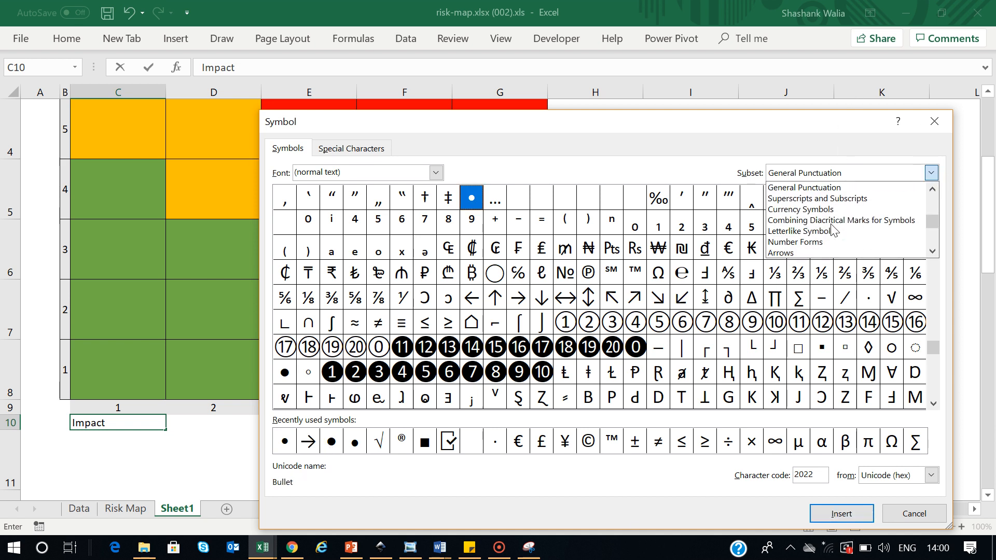
click(309, 441)
click(841, 513)
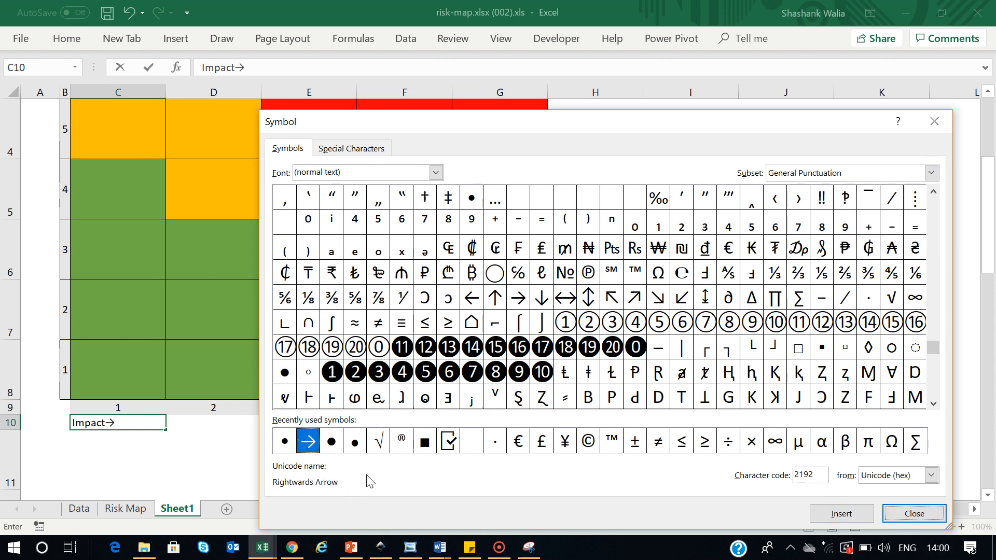
click(914, 513)
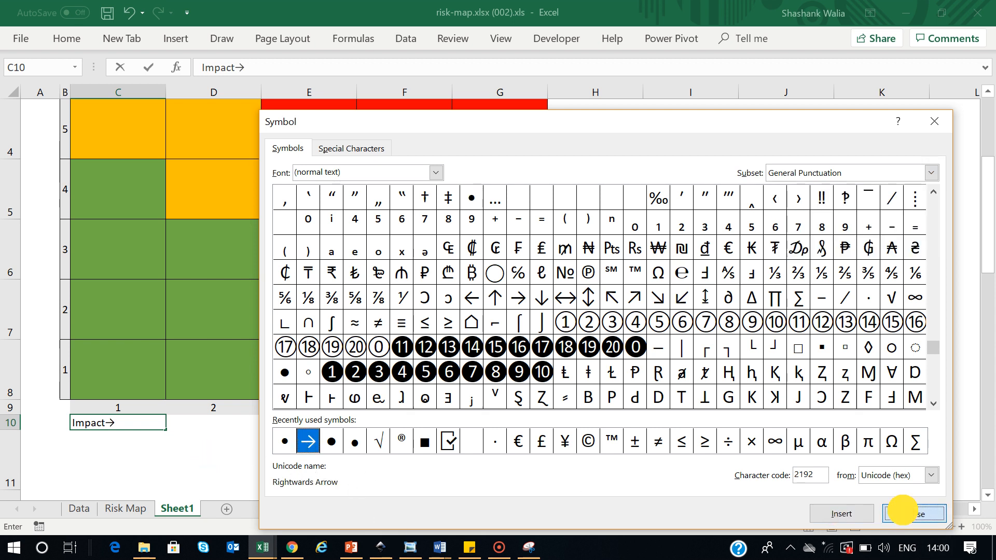
click(333, 457)
click(53, 363)
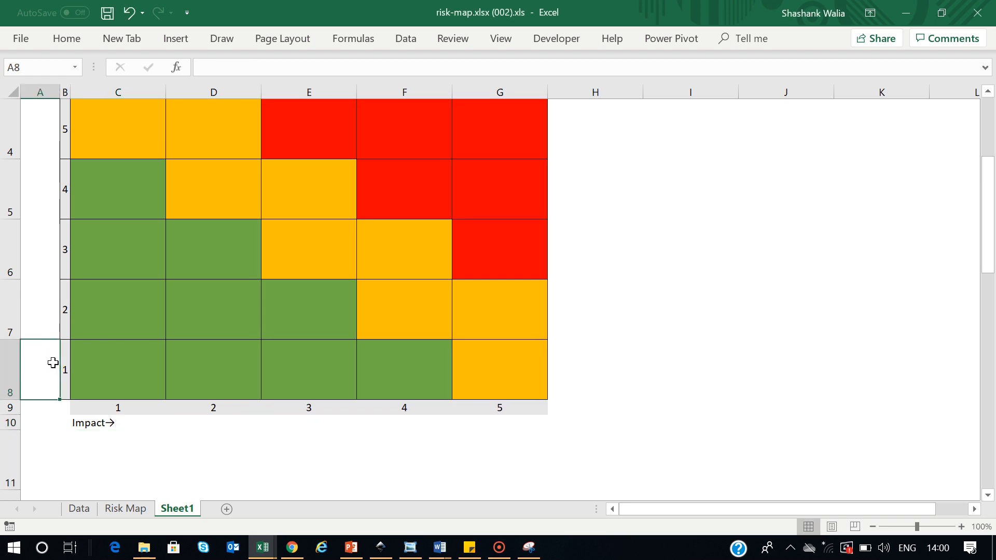
Enter 'Likelihood →' in A8, adding the rightwards arrow from the Symbol picker
text(Lik)
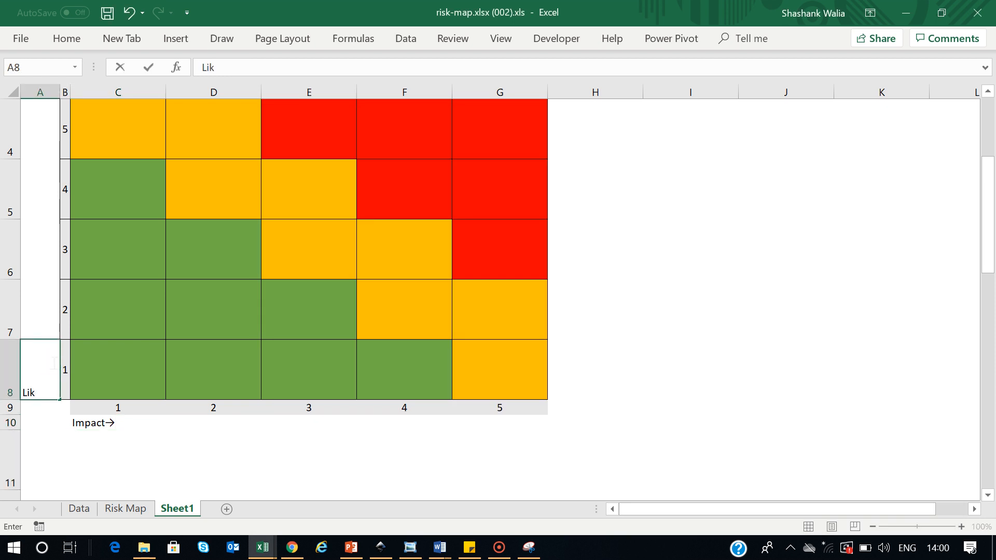
text(elihood)
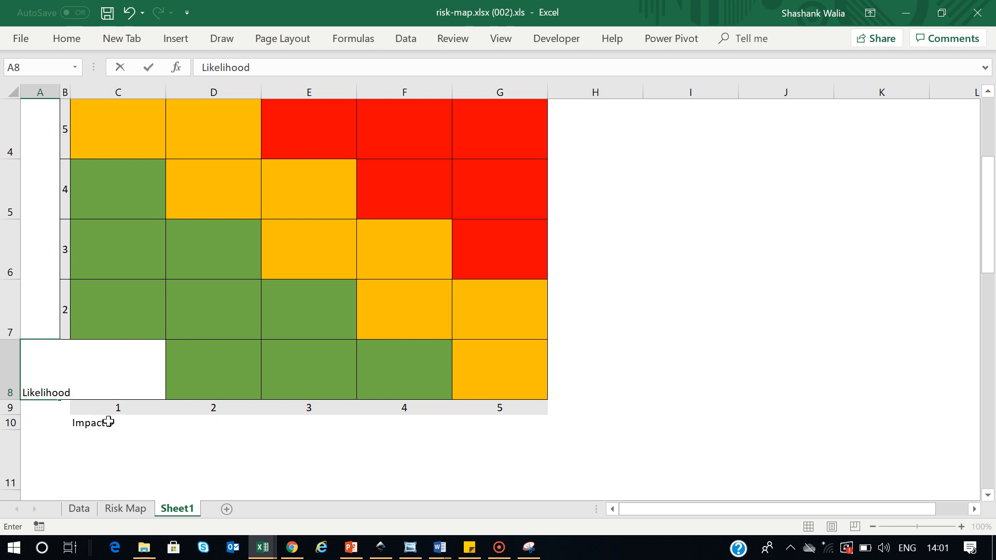
click(176, 39)
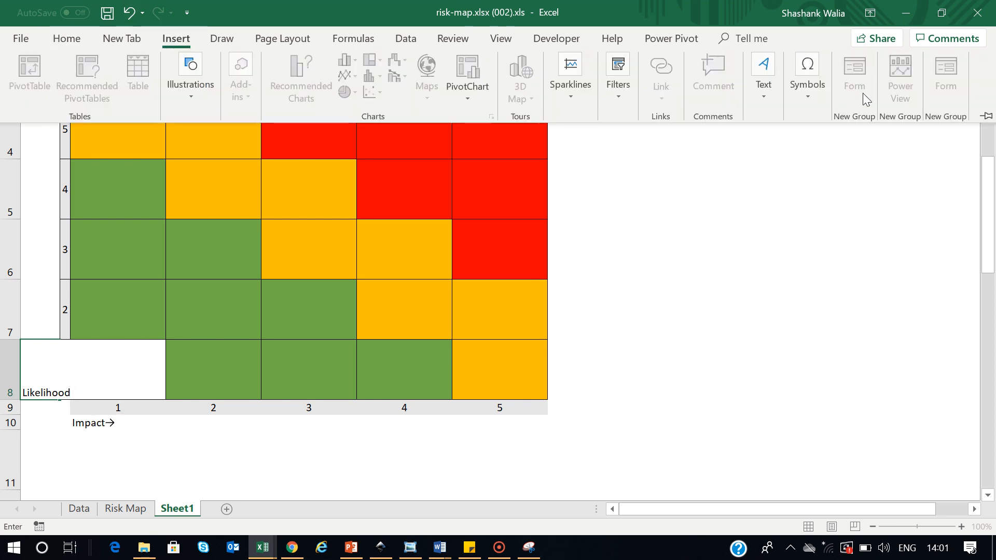
click(815, 97)
click(846, 151)
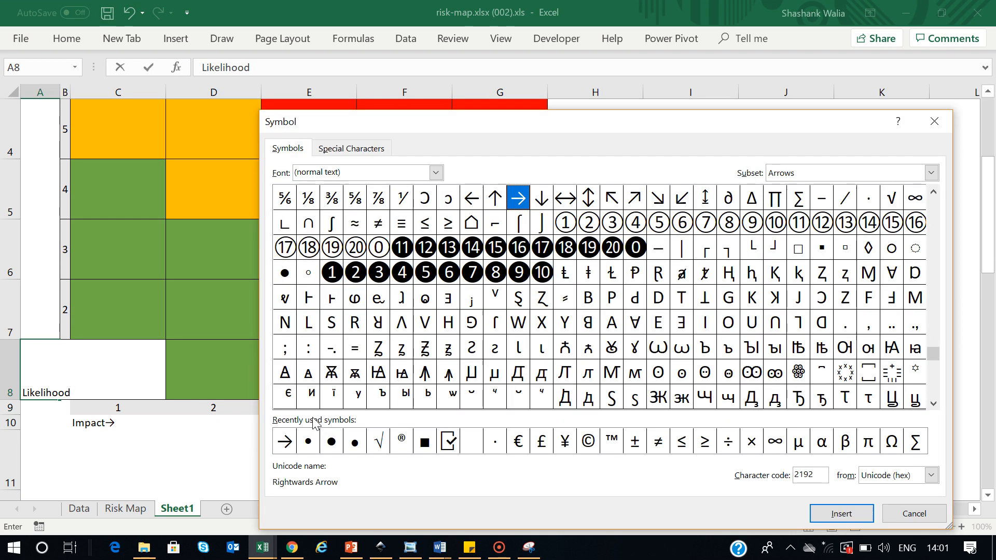
click(287, 443)
click(843, 512)
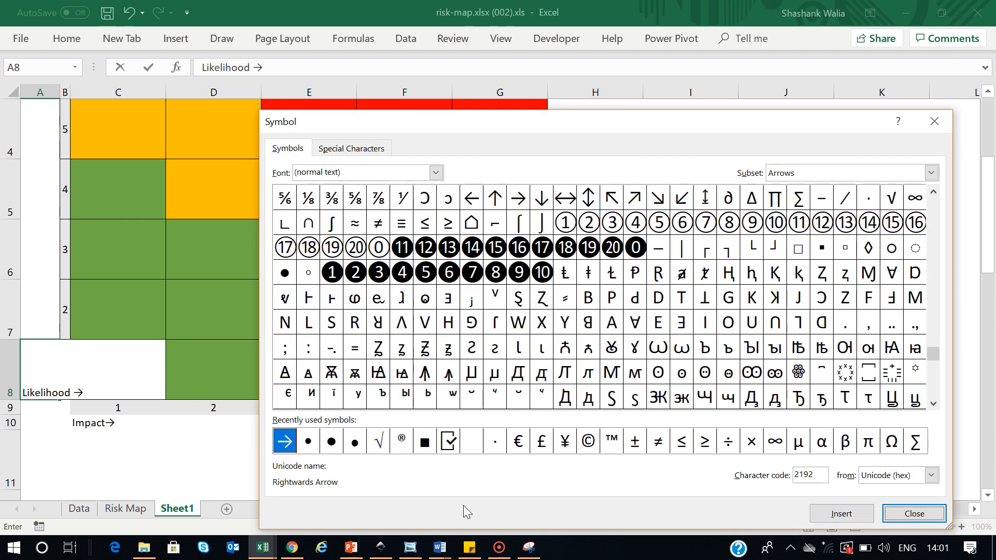
click(909, 513)
click(328, 451)
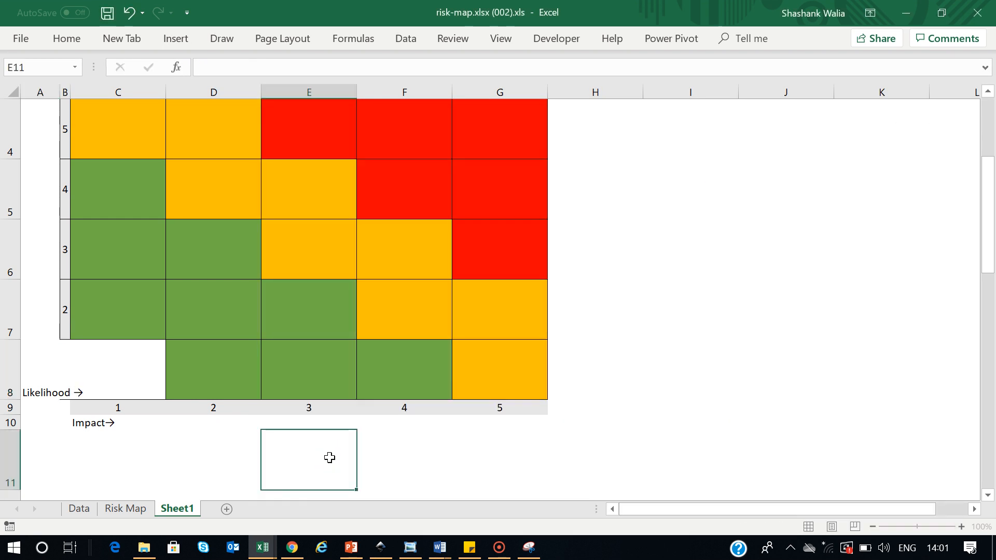
Rotate the A8 Likelihood label to read upward and collapse the ribbon
click(29, 373)
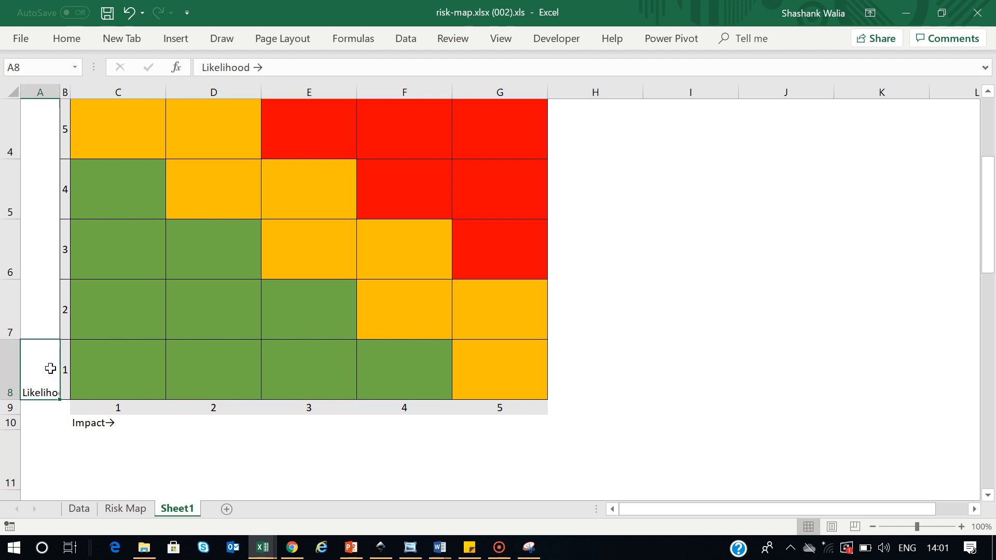
click(67, 39)
click(315, 67)
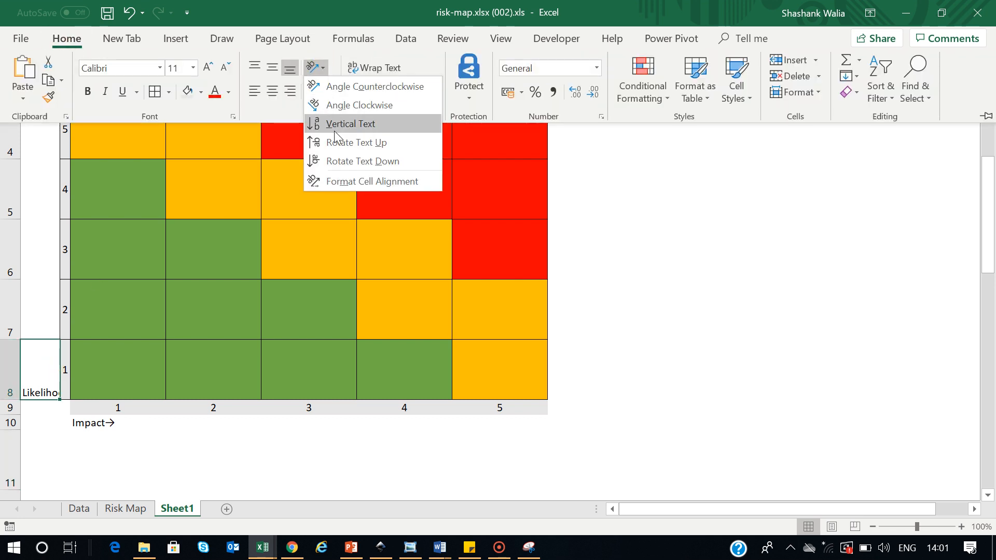
click(334, 144)
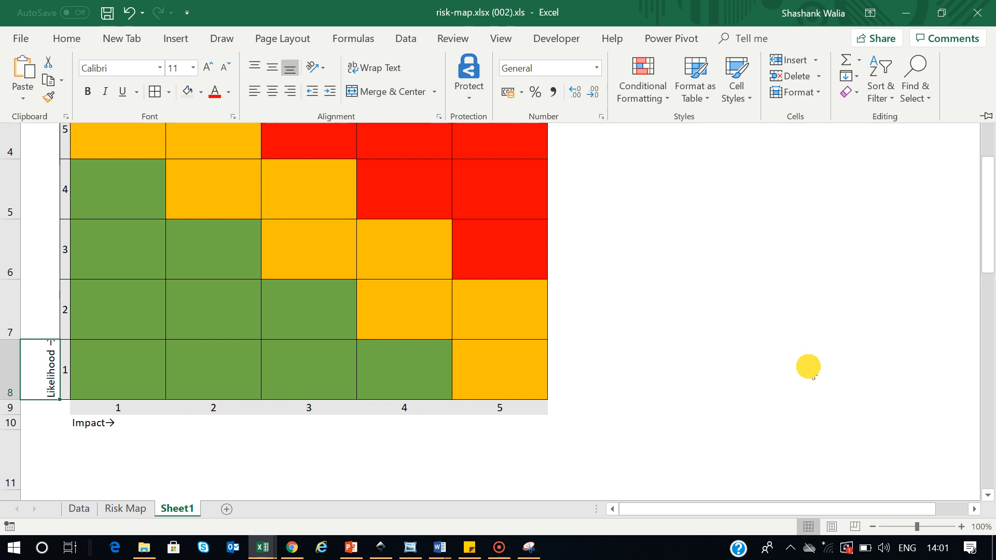
key(ctrl+F1)
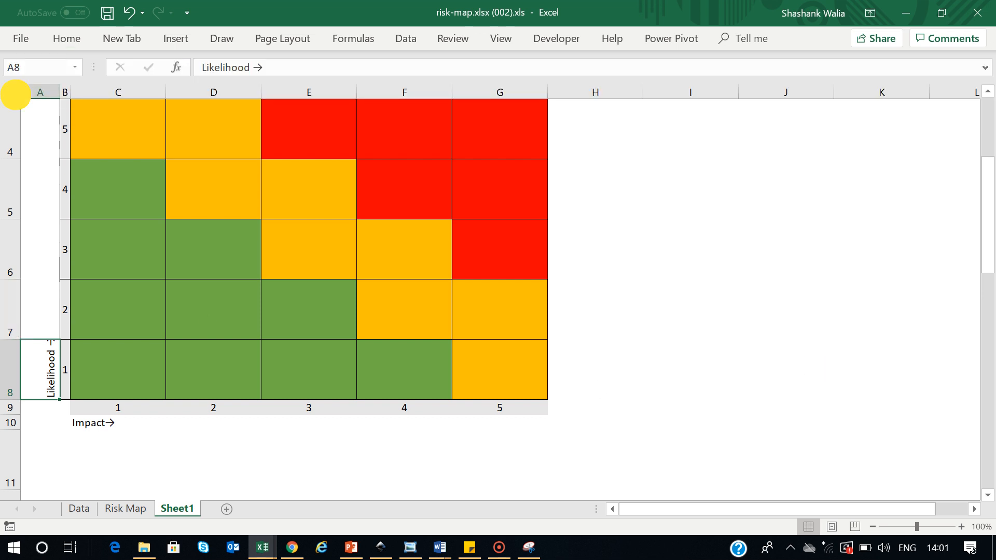
click(12, 93)
Make all worksheet rows about 54.5 points tall
drag(16, 338, 11, 323)
click(744, 327)
scroll(675, 357, up, 1)
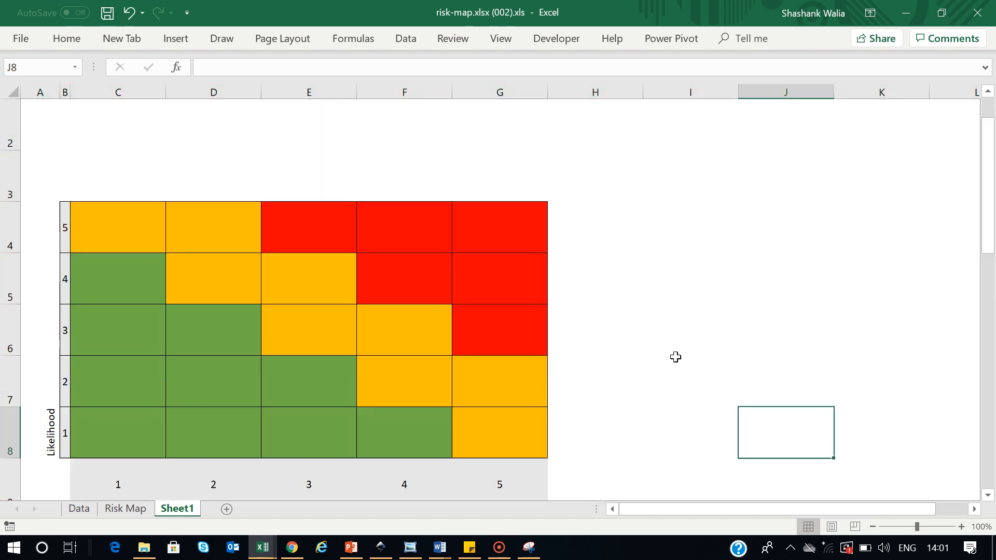
scroll(116, 411, down, 1)
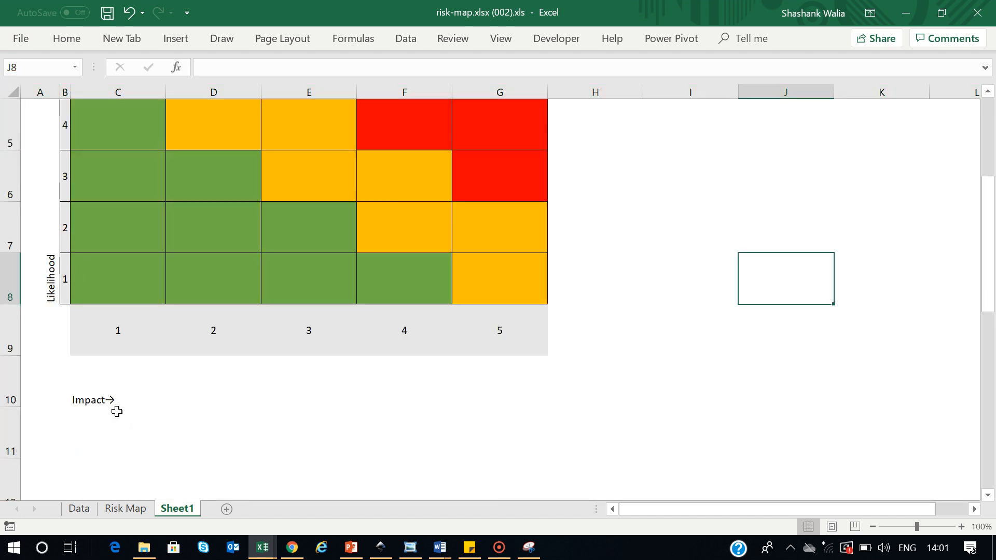
AutoFit rows 10 and 9 so the Impact title and 1–5 numbers fit snugly
click(11, 374)
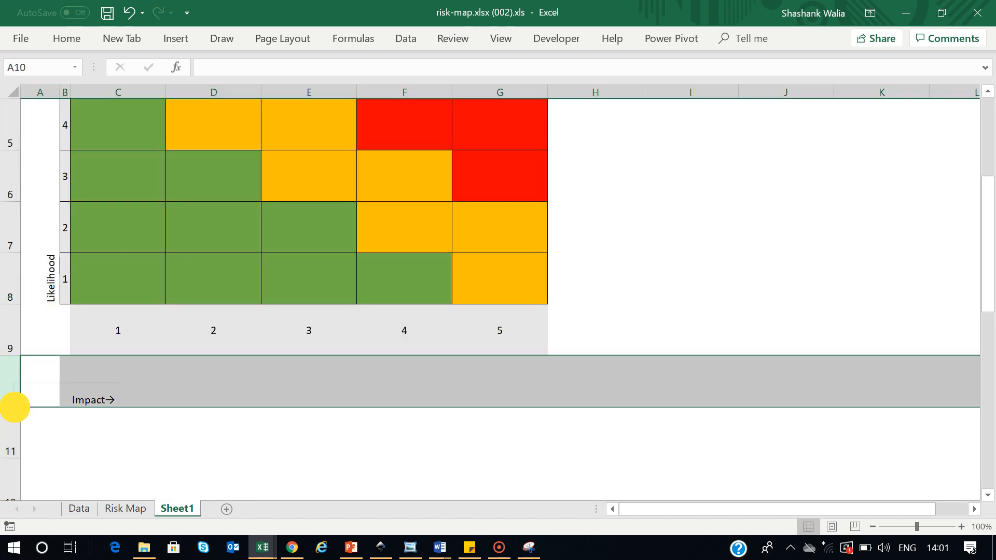
double_click(16, 407)
click(12, 337)
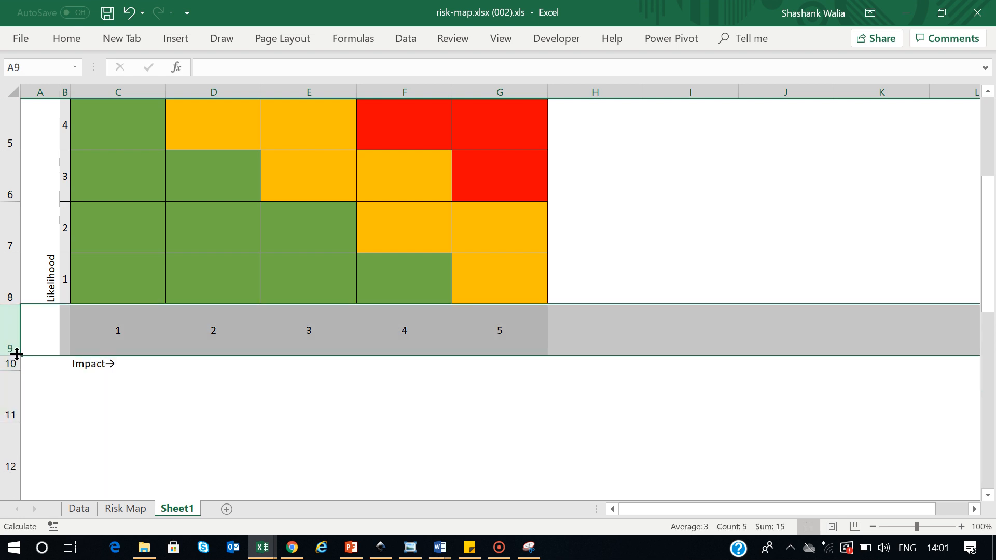
double_click(16, 356)
click(181, 399)
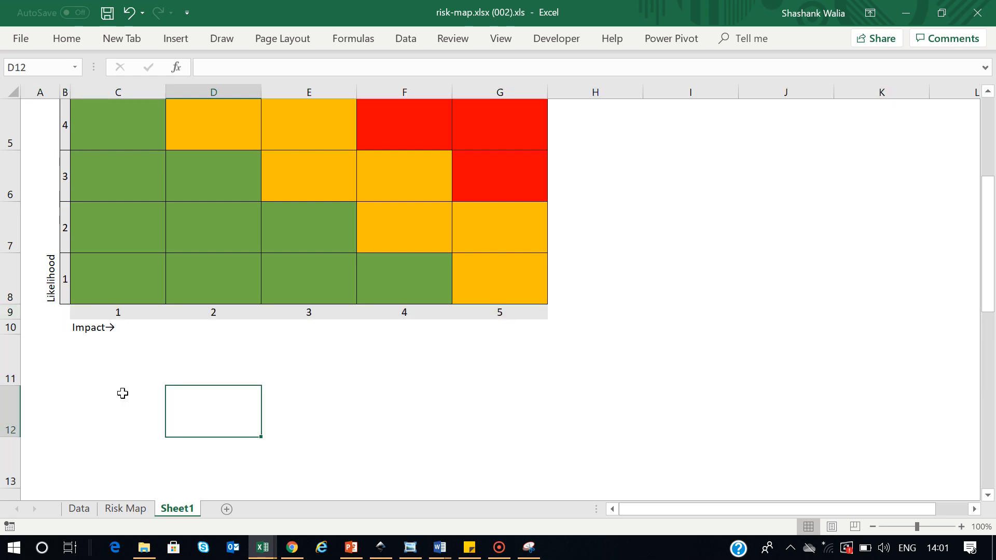
Look over the Risk Map and Data sheets, then return to Sheet1
click(126, 510)
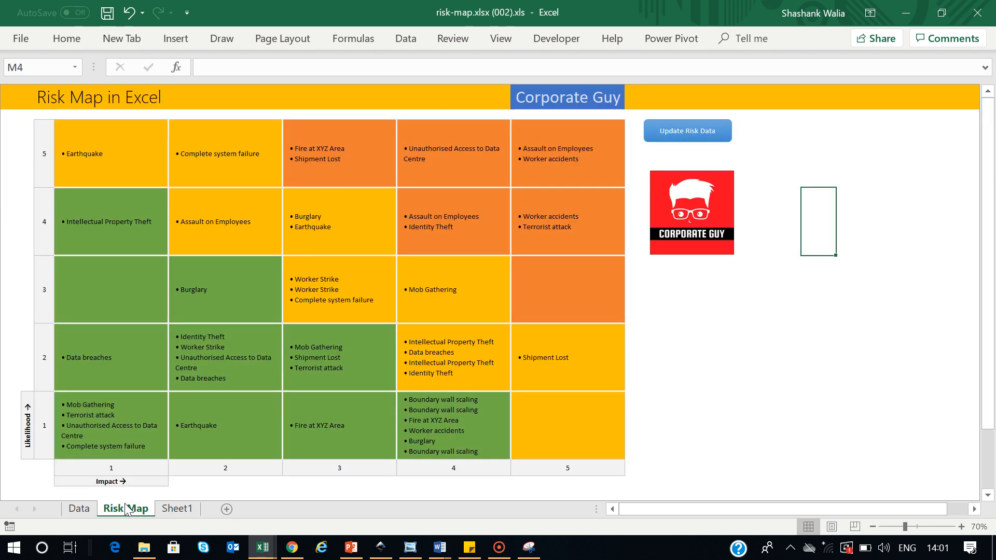
click(79, 510)
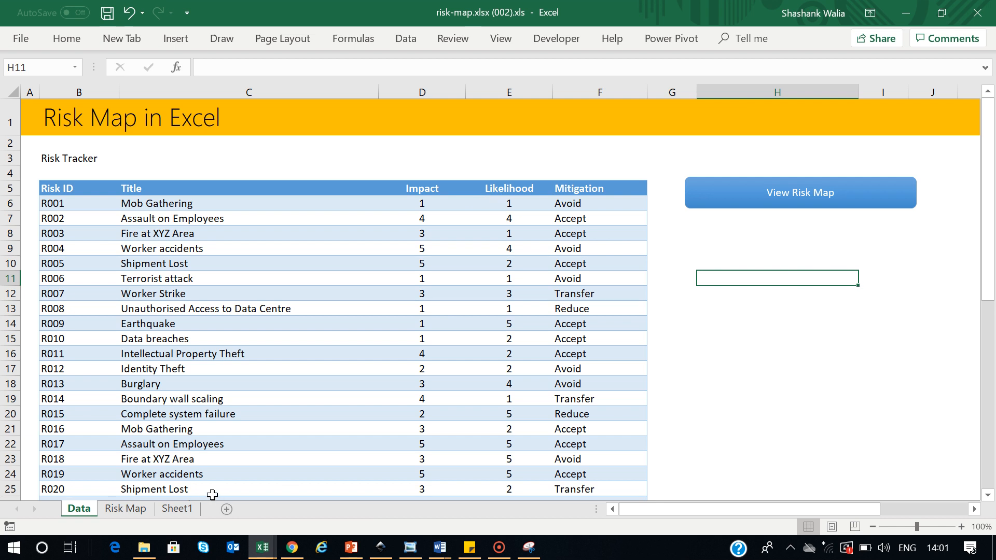
click(176, 508)
Inspect the bottom-left grid cell and the impact value 1 beneath it
click(107, 283)
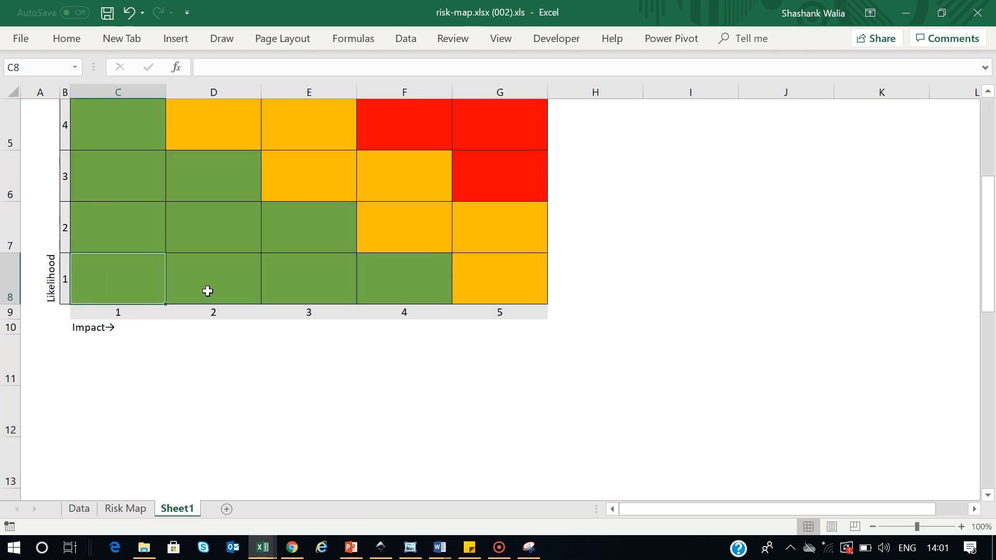
scroll(211, 383, up, 1)
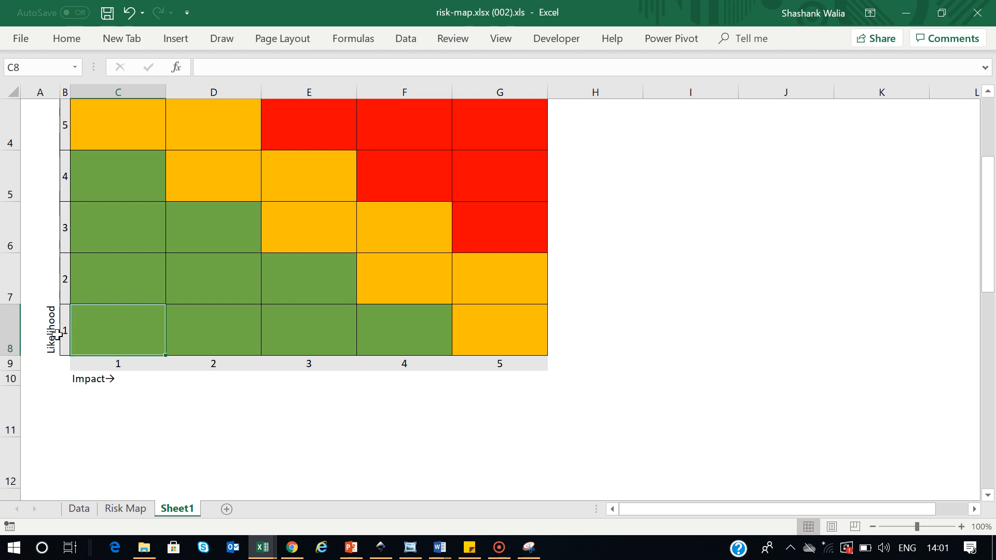
click(115, 366)
click(84, 342)
Check the Impact formula in D6 and Likelihood value in E6 on the Data sheet
click(79, 508)
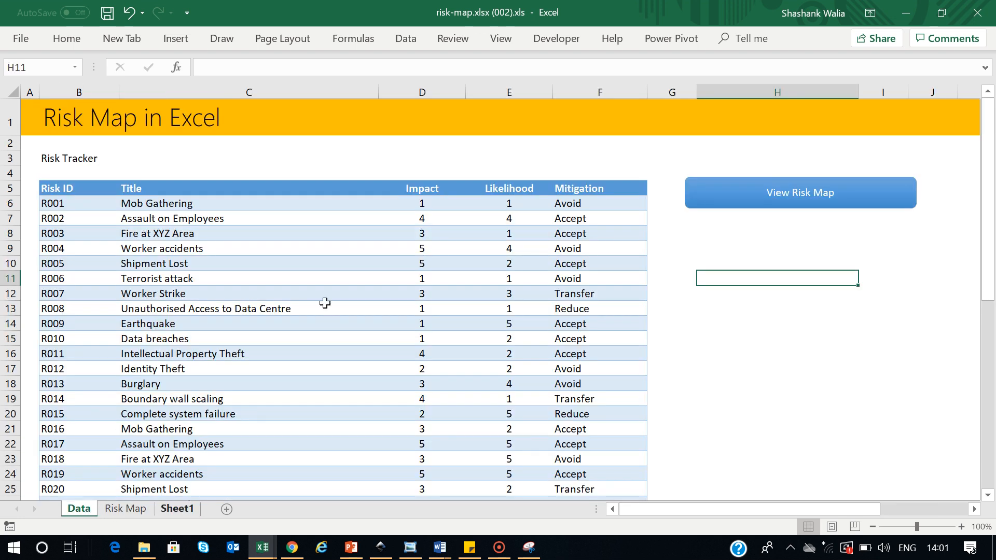
click(424, 203)
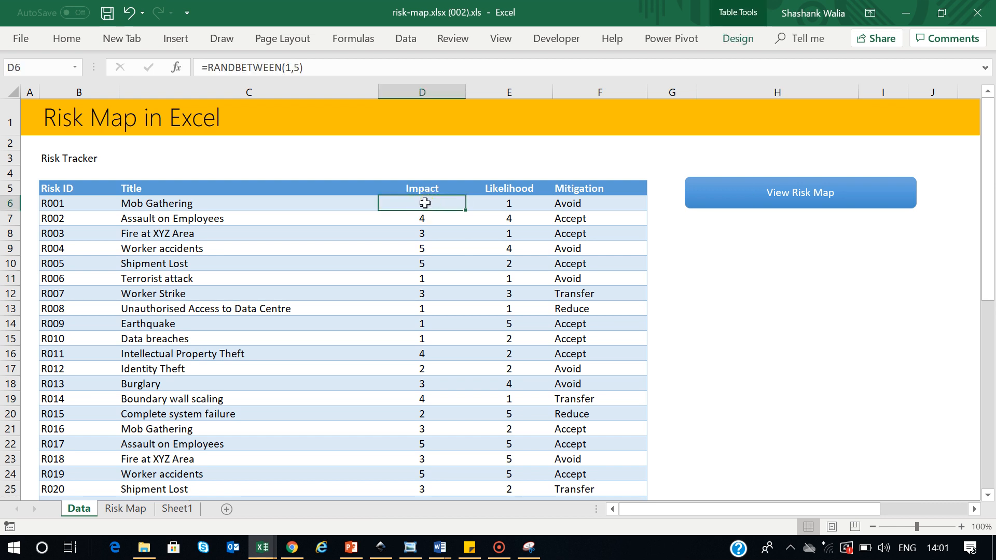
click(501, 204)
click(176, 509)
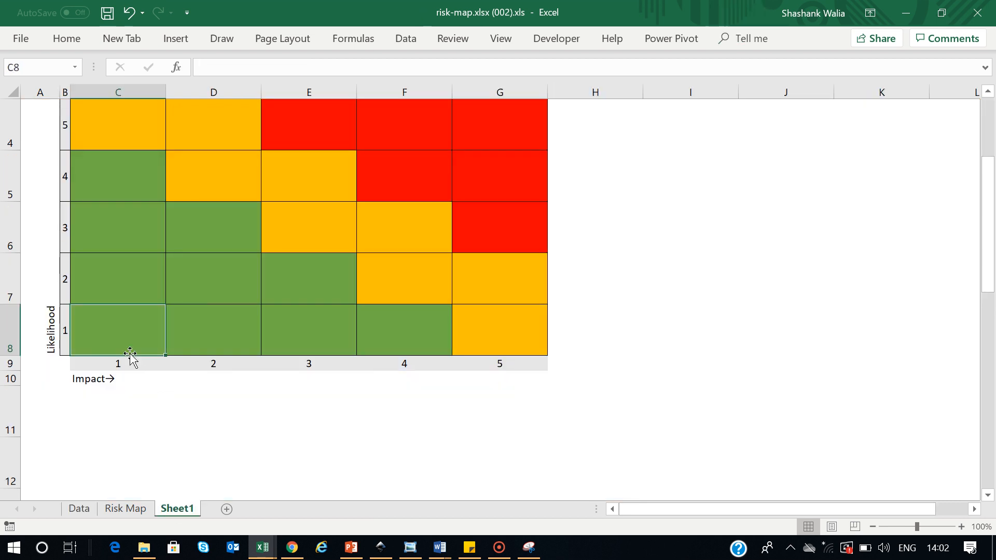
Step up the grid's likelihood 1–5 cells and compare them against the Data sheet
click(146, 432)
click(117, 340)
click(100, 275)
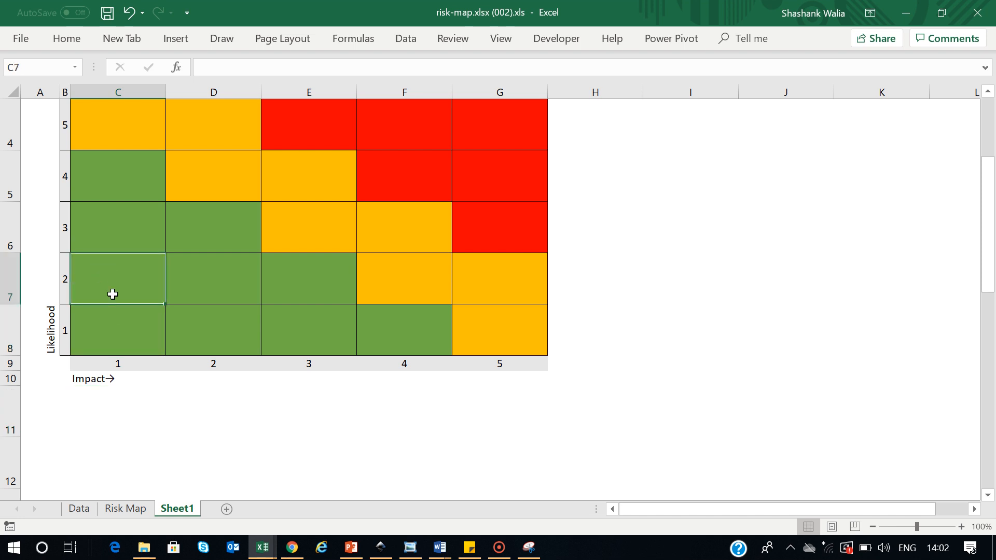
click(118, 232)
click(118, 184)
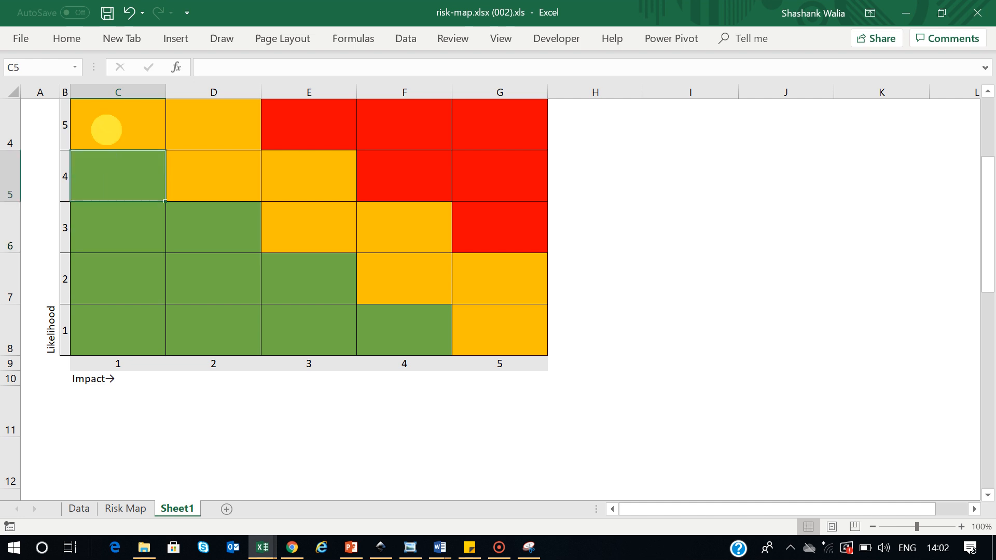
click(106, 129)
click(79, 509)
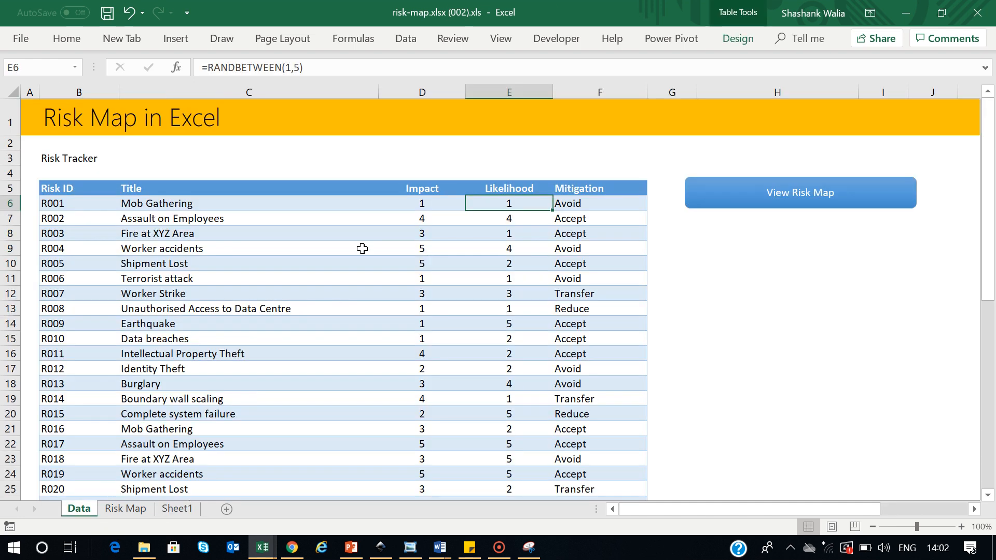
click(177, 509)
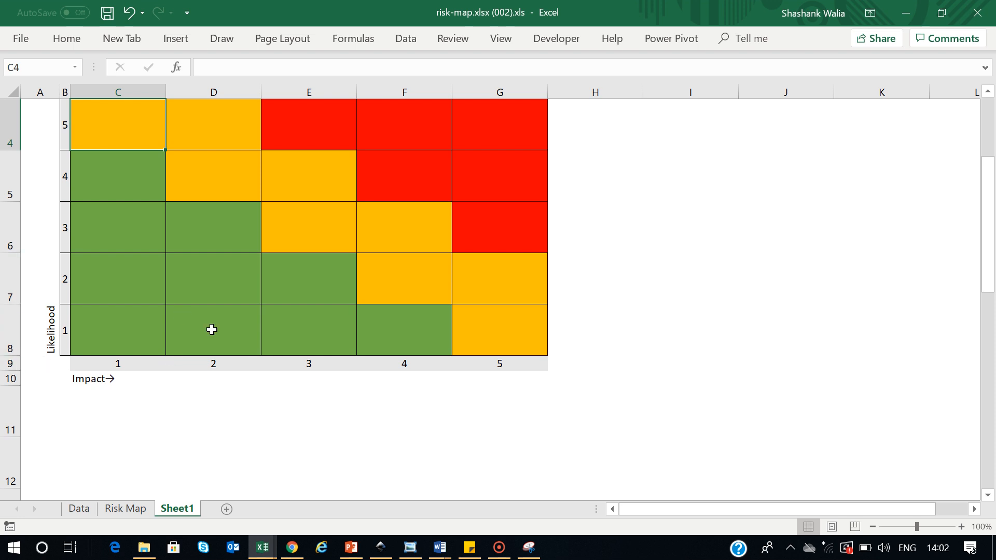
Select the impact axis row, glance at formatting options, then pick an empty cell on Data
scroll(239, 383, up, 1)
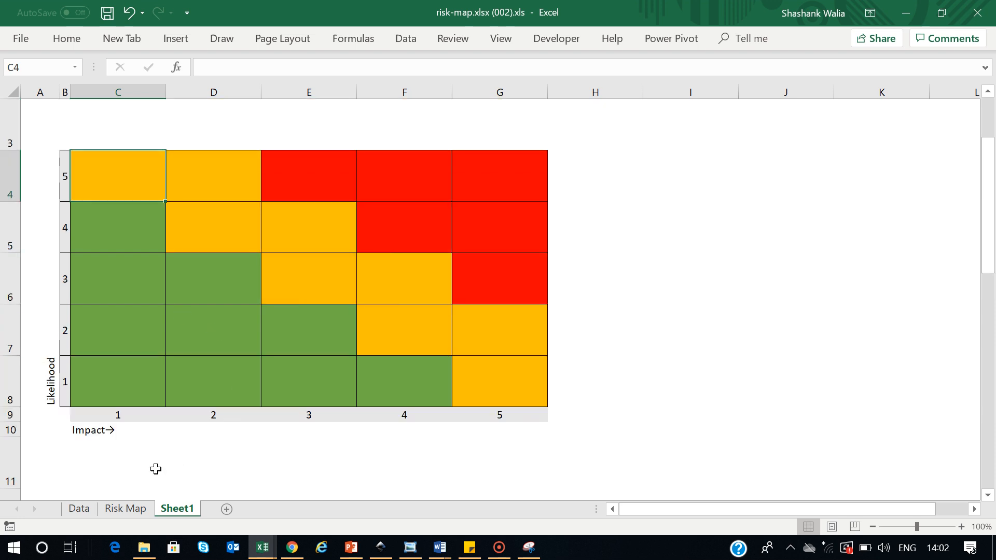
drag(115, 415, 516, 413)
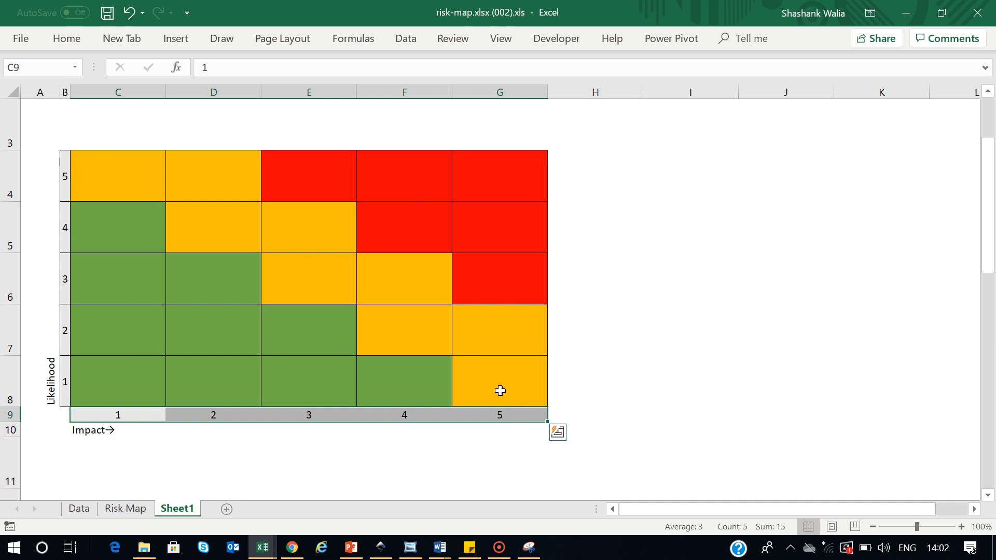
click(70, 43)
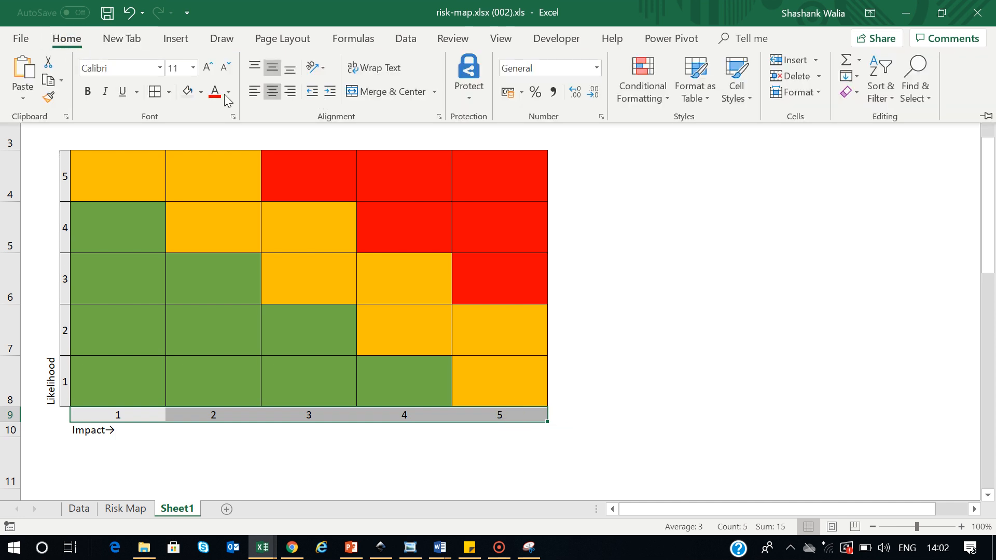
click(757, 371)
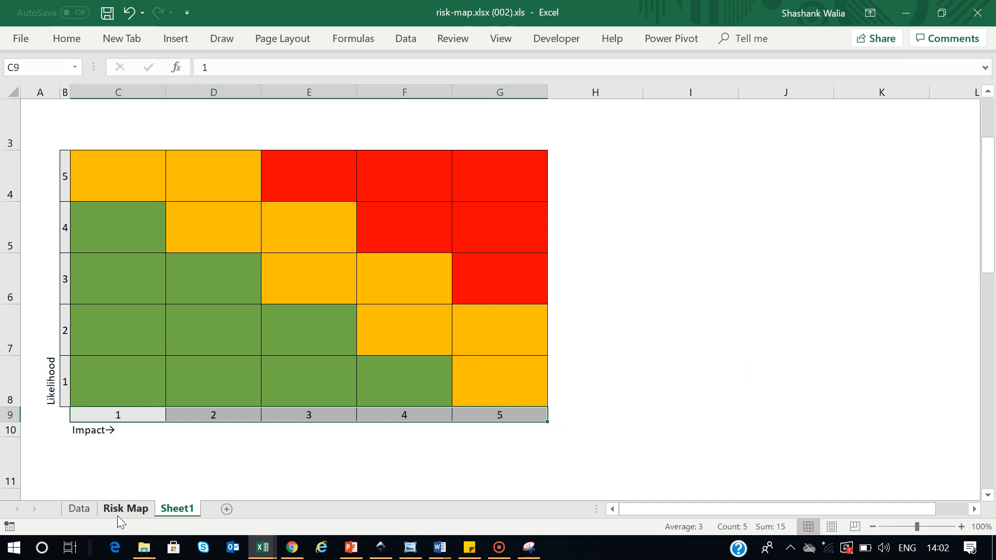
click(91, 509)
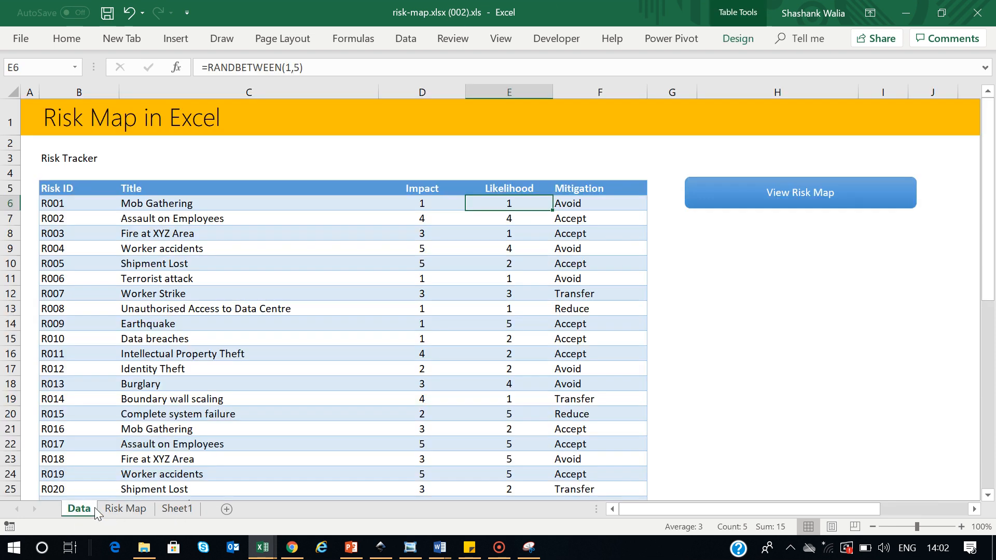
click(840, 297)
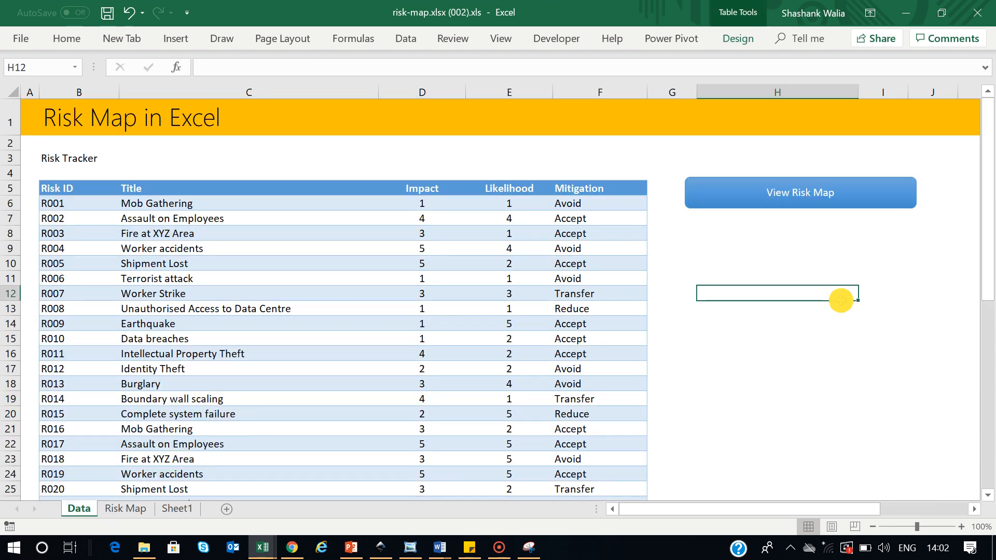
Enter =TEXTJOIN(",",TRUE,C6:C10) in H14 to join the first five risk titles
click(802, 323)
text(=)
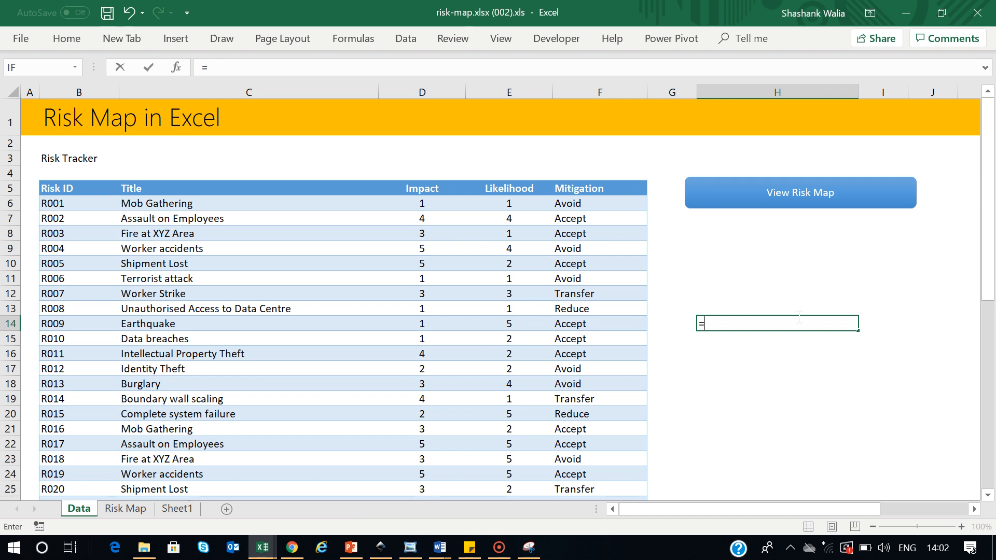
text(text)
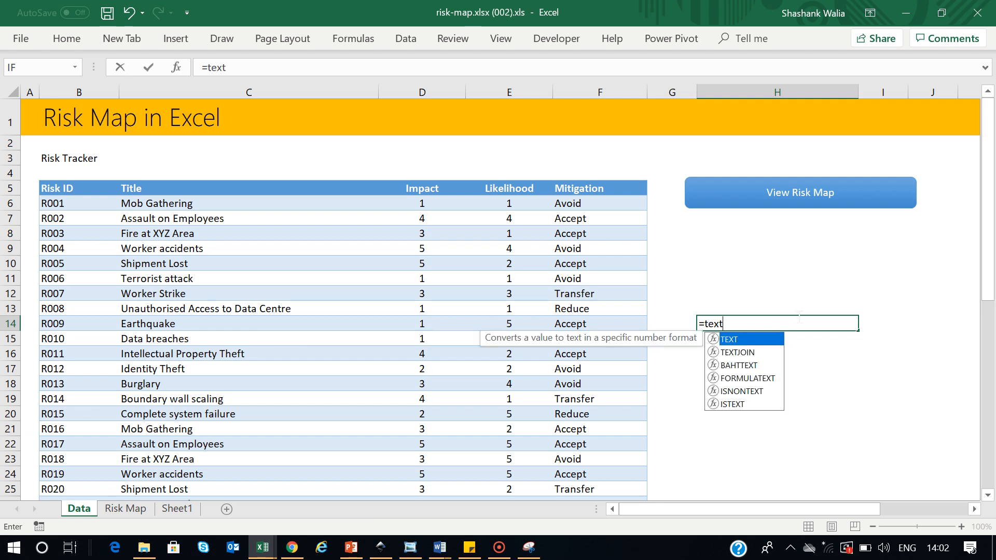
text(join)
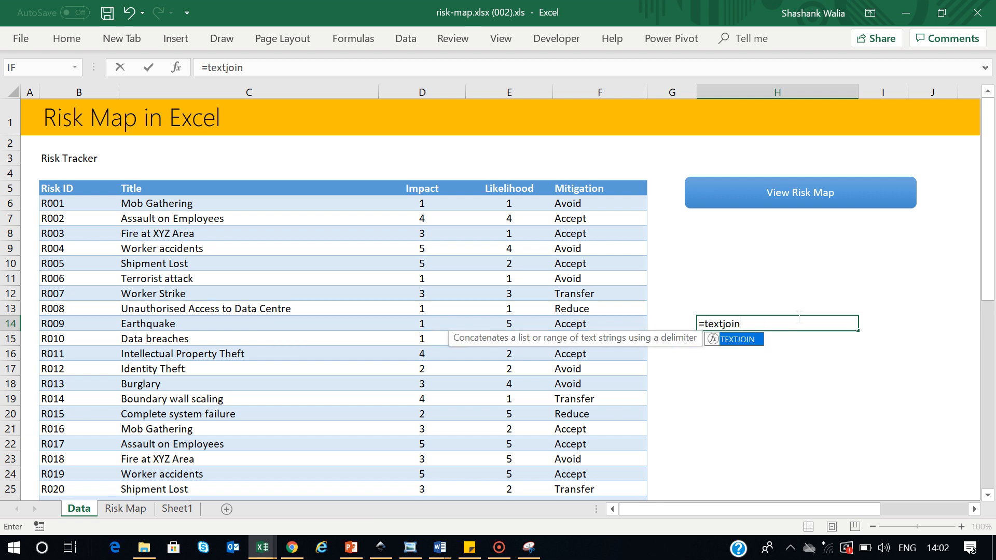
text(()
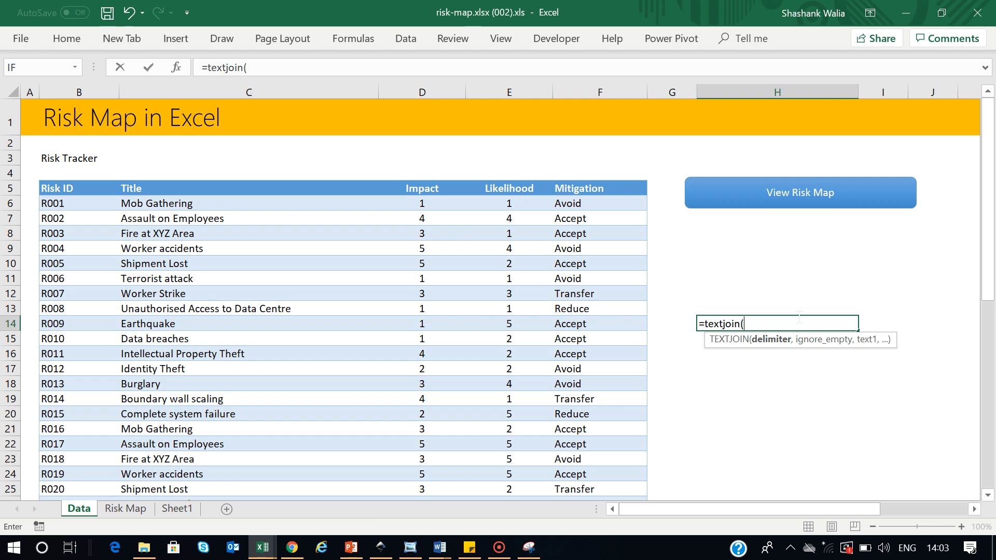
text(",")
text(,)
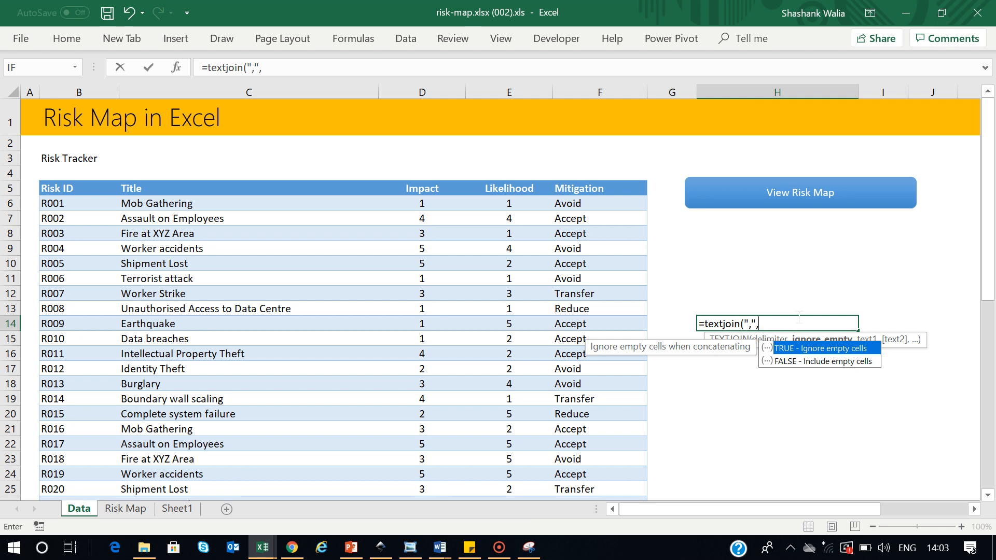
text(TRUE,)
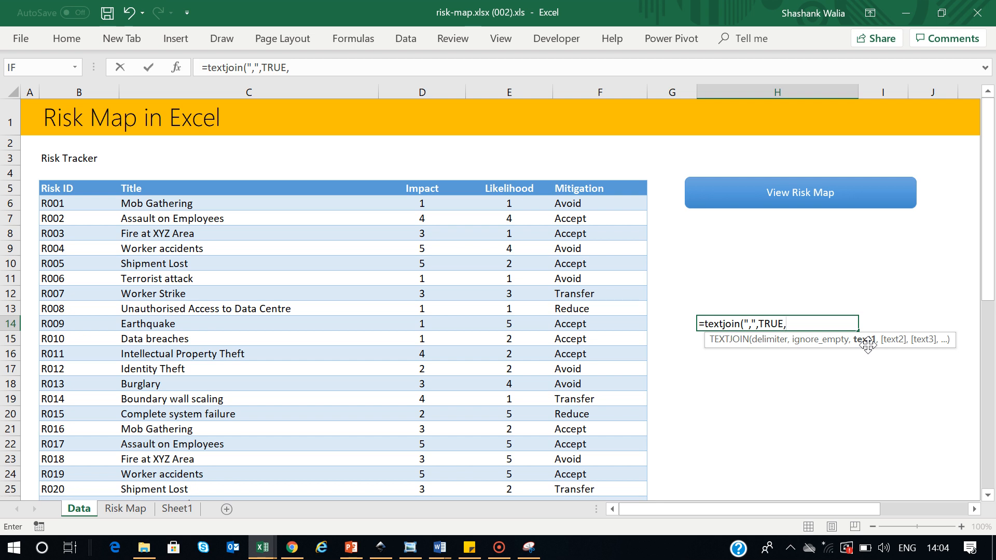
drag(179, 205, 176, 261)
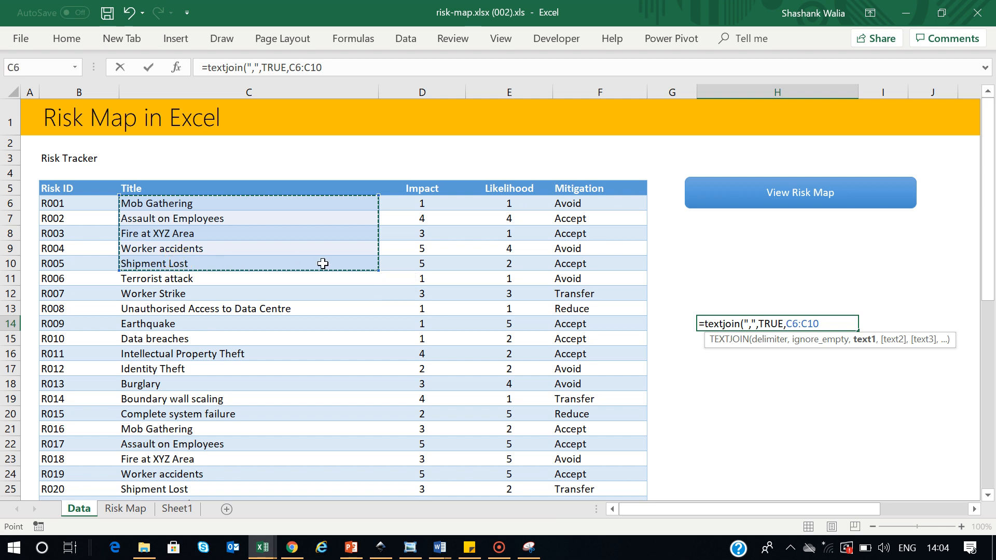
text())
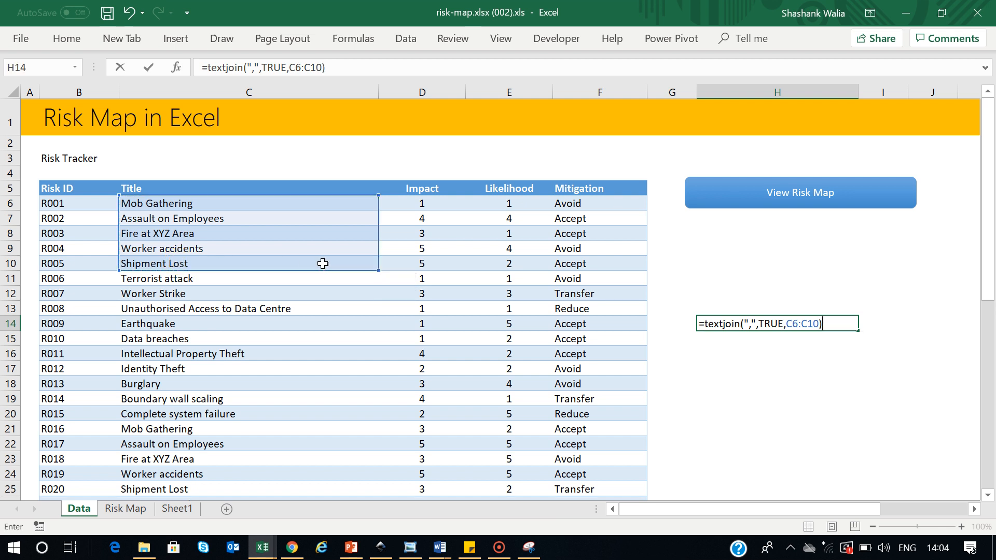
key(Return)
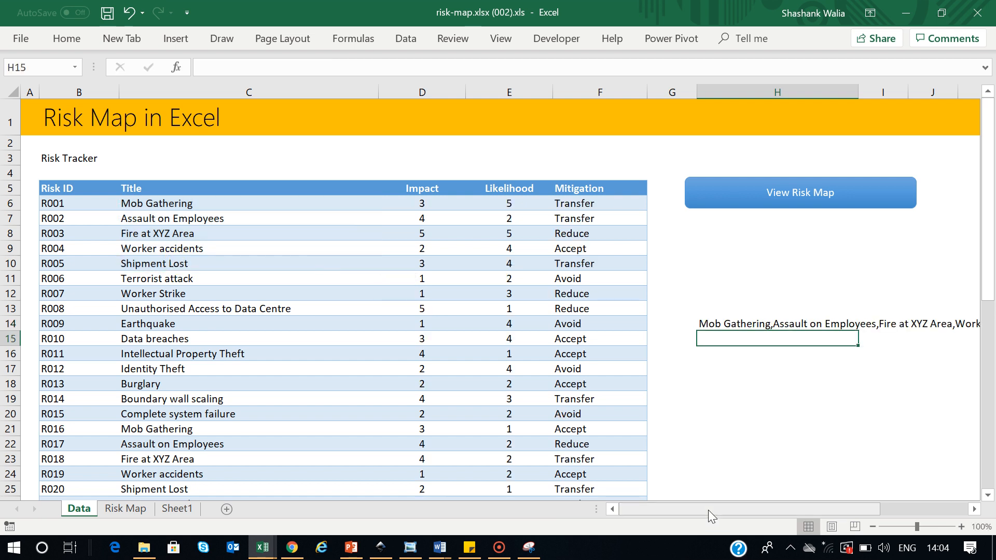
drag(708, 511, 799, 508)
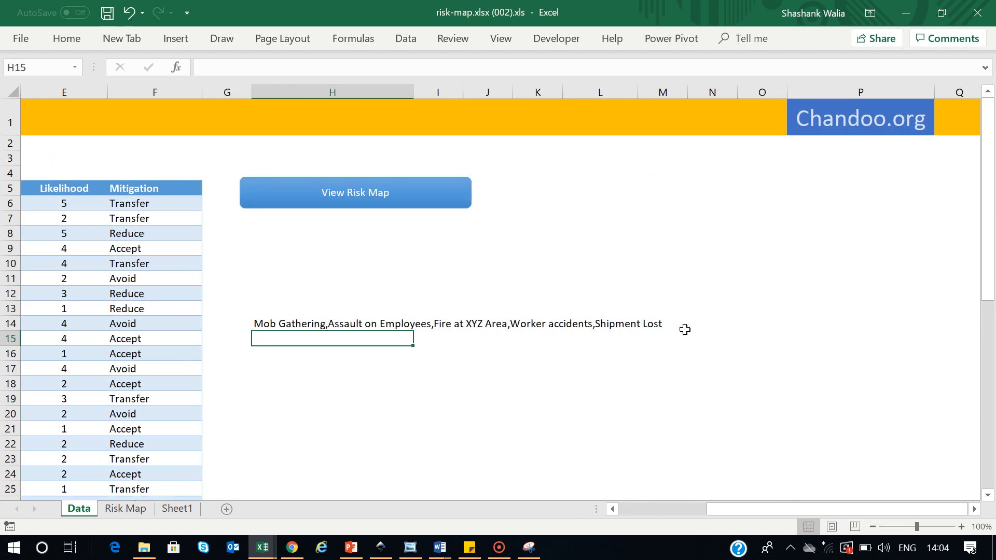
drag(749, 510, 682, 498)
click(714, 324)
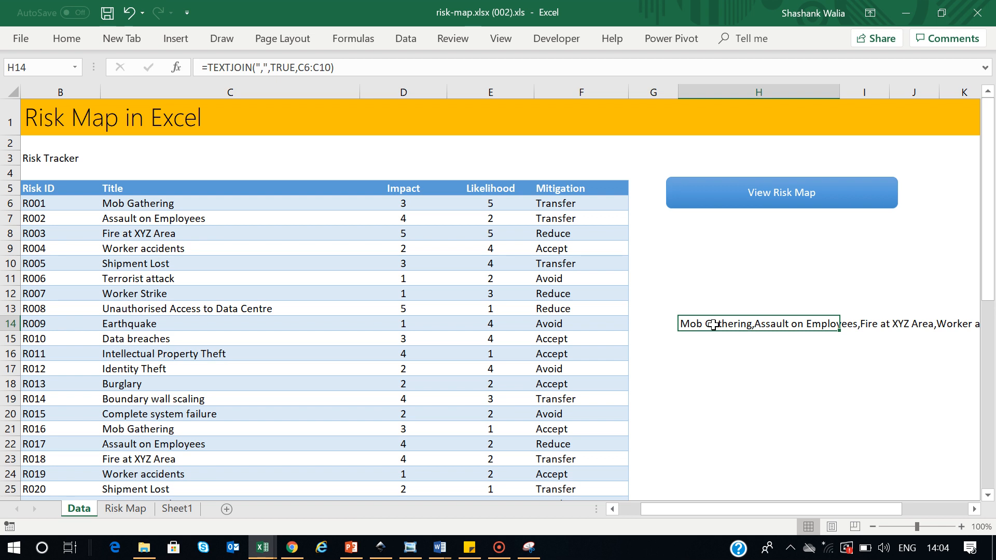
click(713, 324)
Start rewriting H14 as TEXTJOIN(",",TRUE,IF(risks[Impact]=1,IF(risks[Likelihood]=1, …
key(Delete)
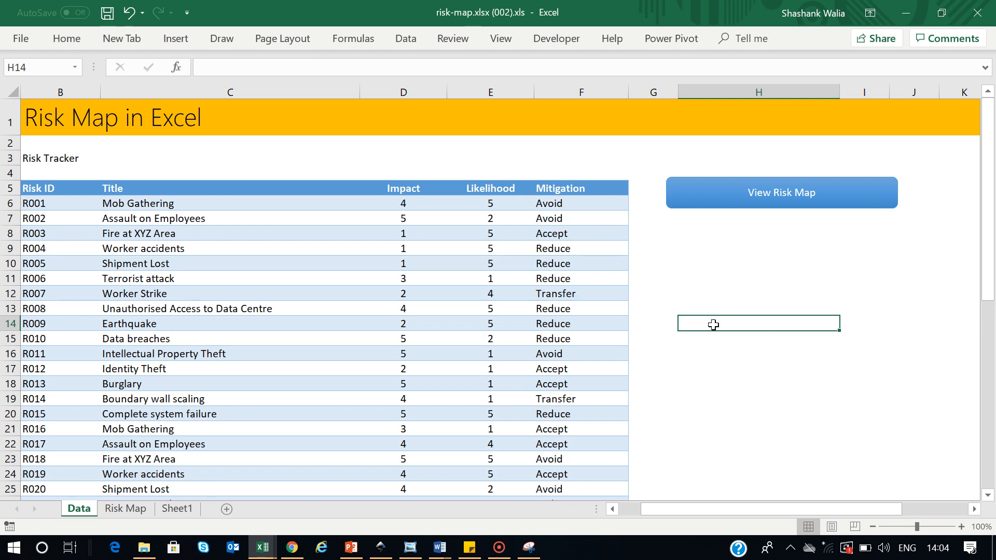
text(=textj)
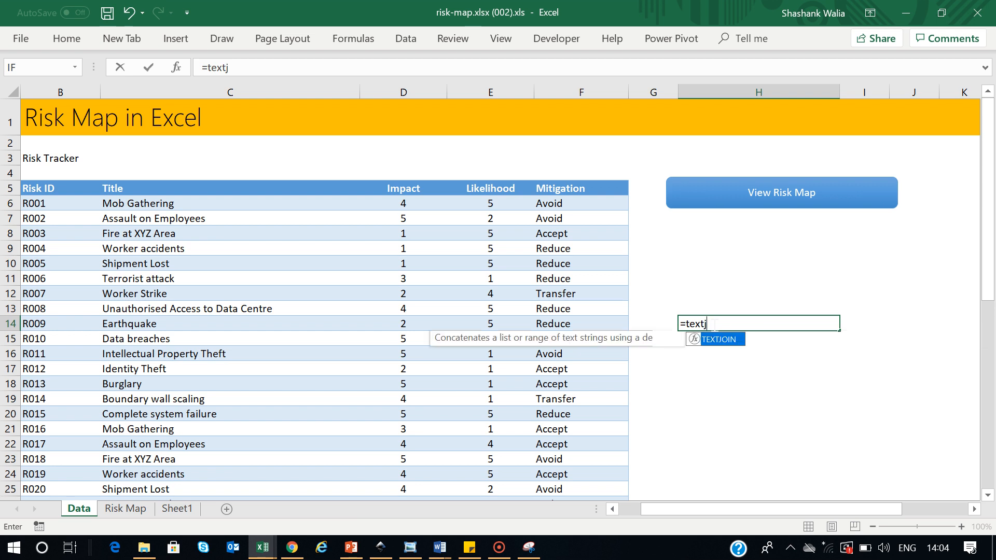
text(oin()
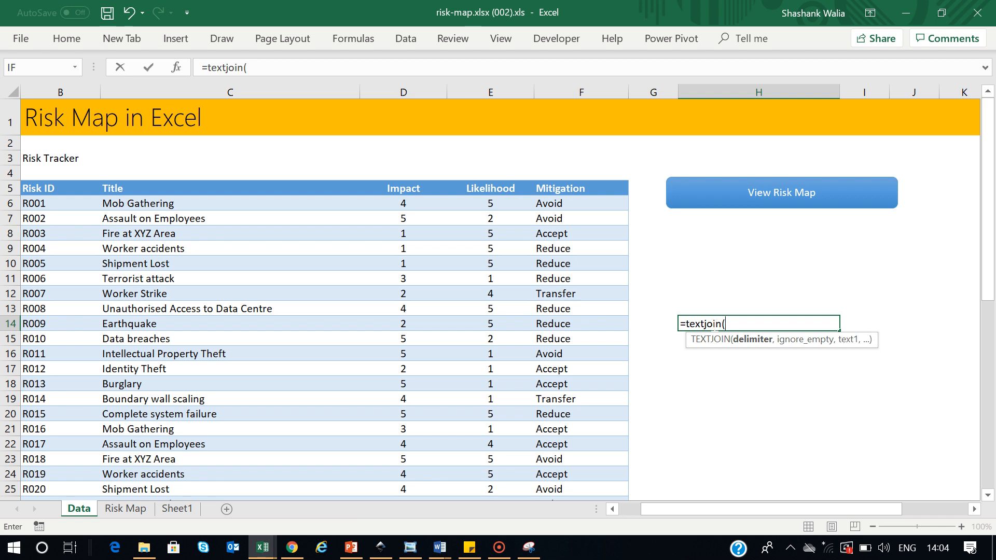
text(",",)
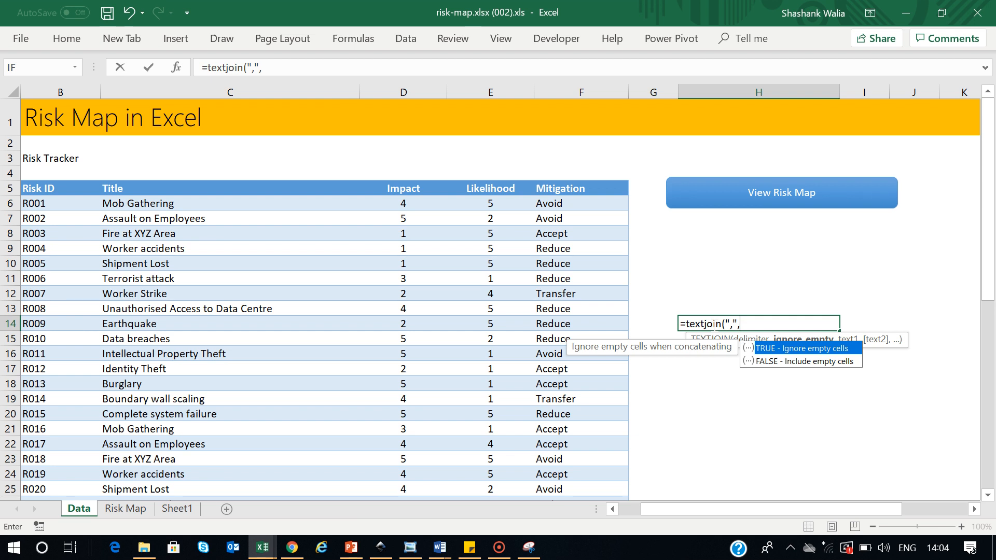
text(TRUE,)
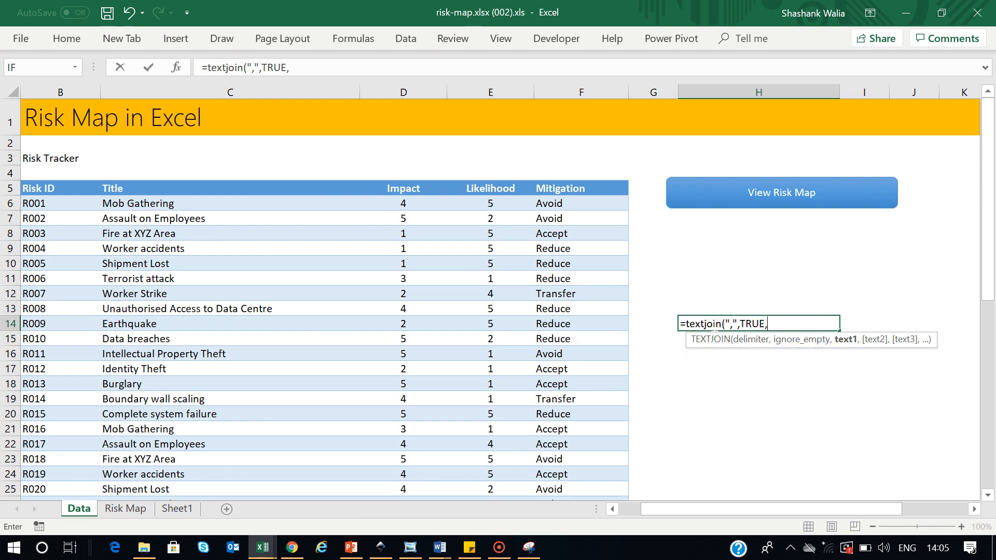
text(if)
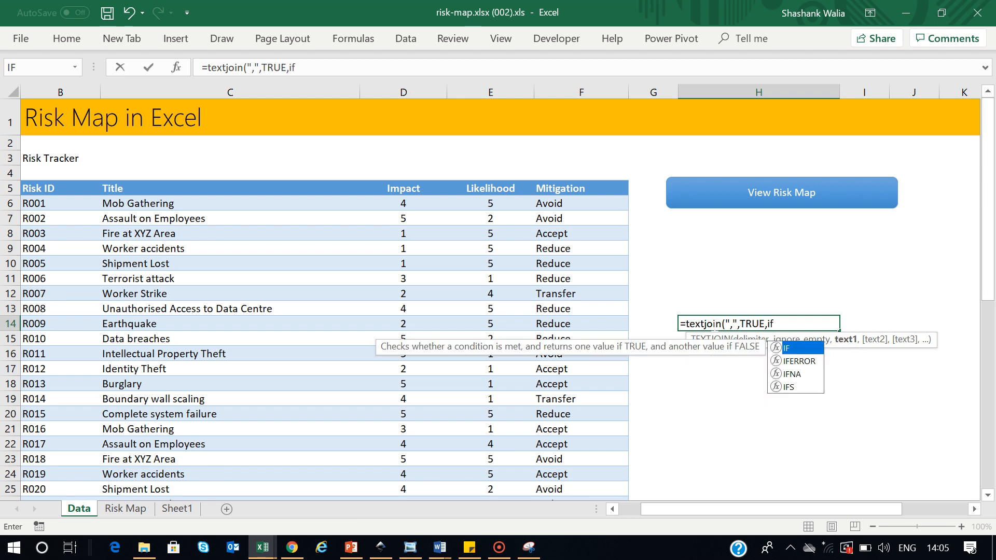
text(()
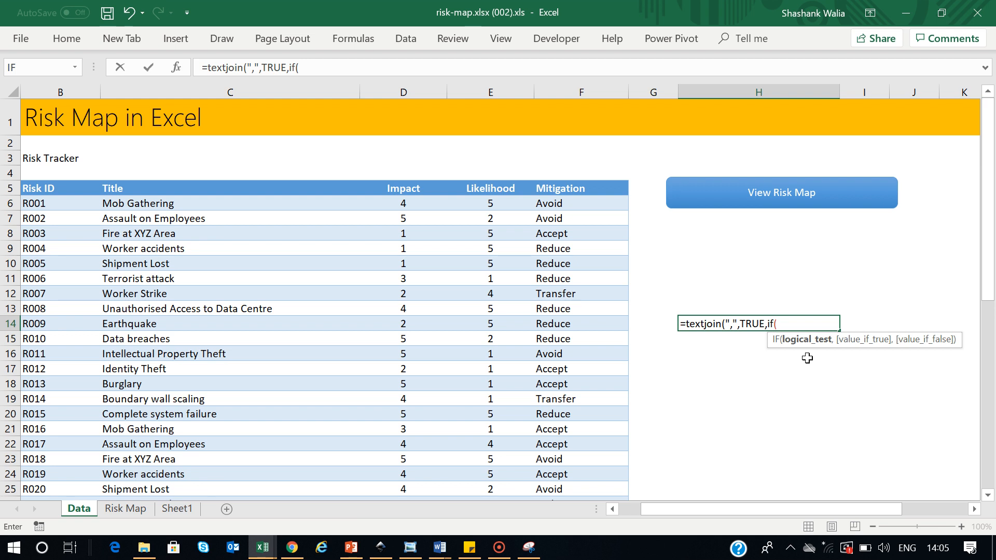
text(risks)
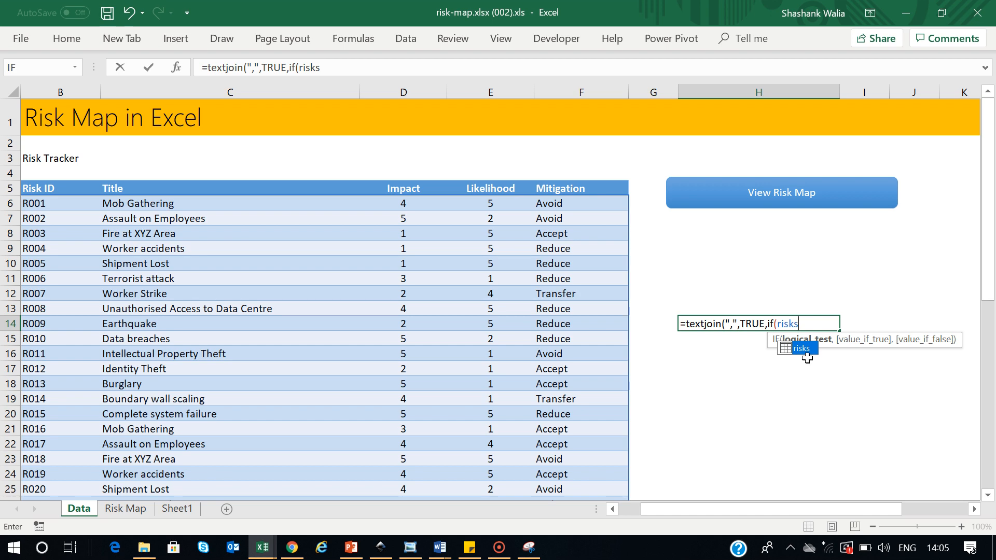
double_click(802, 349)
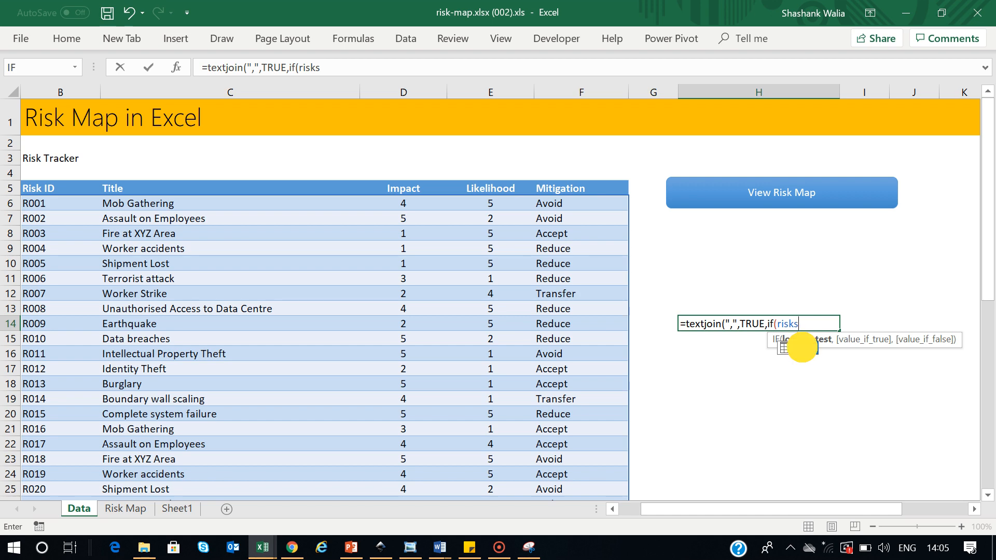
text([)
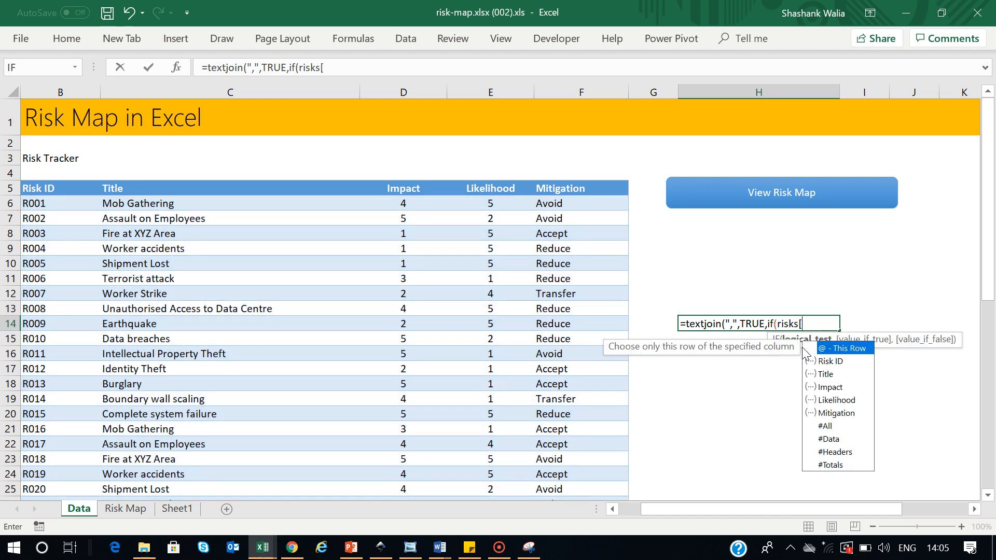
text(im)
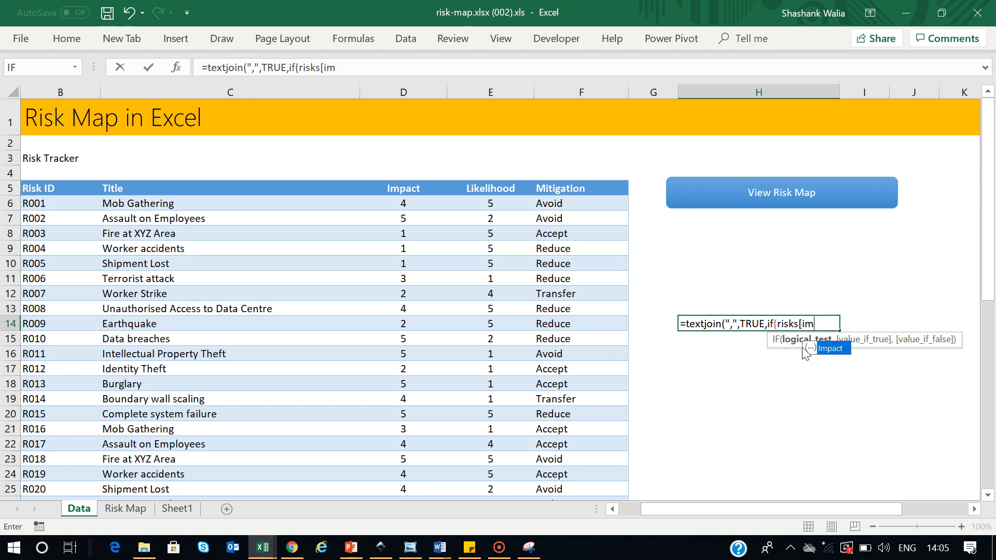
text(pact])
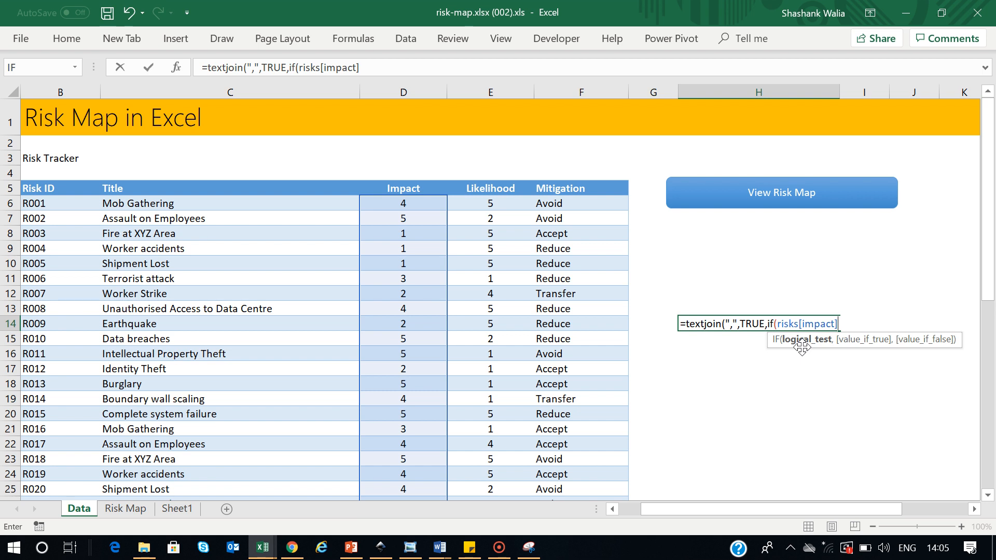
text(=1,if)
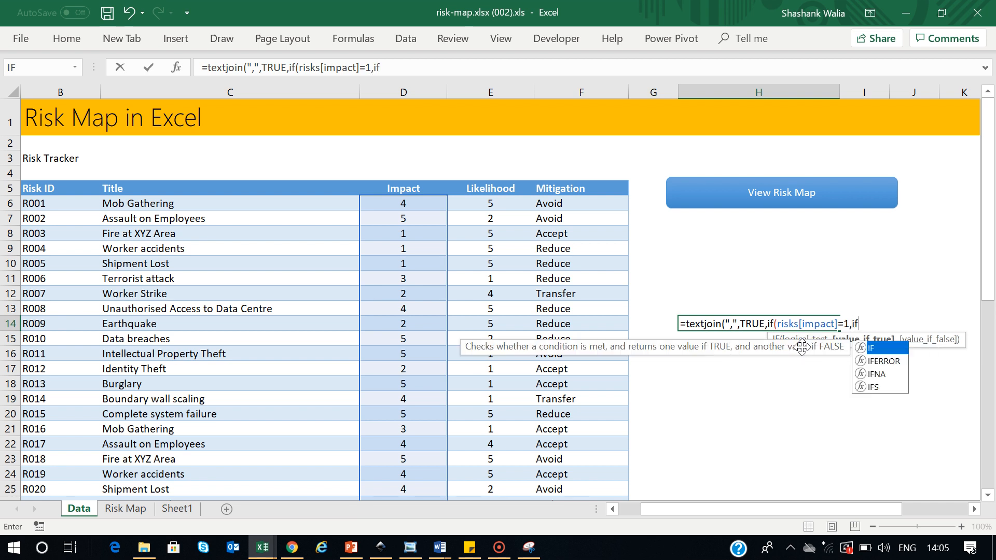
text((risks)
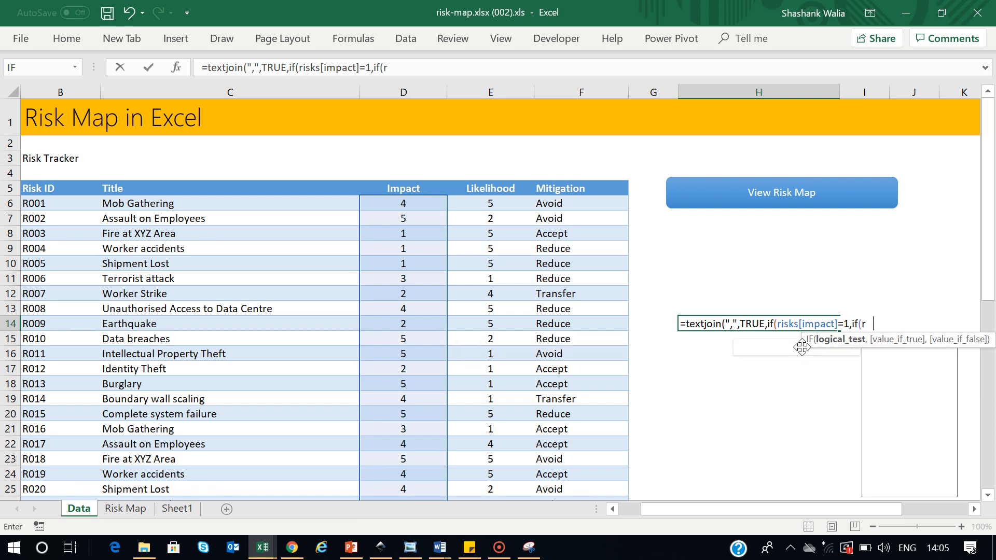
text([like)
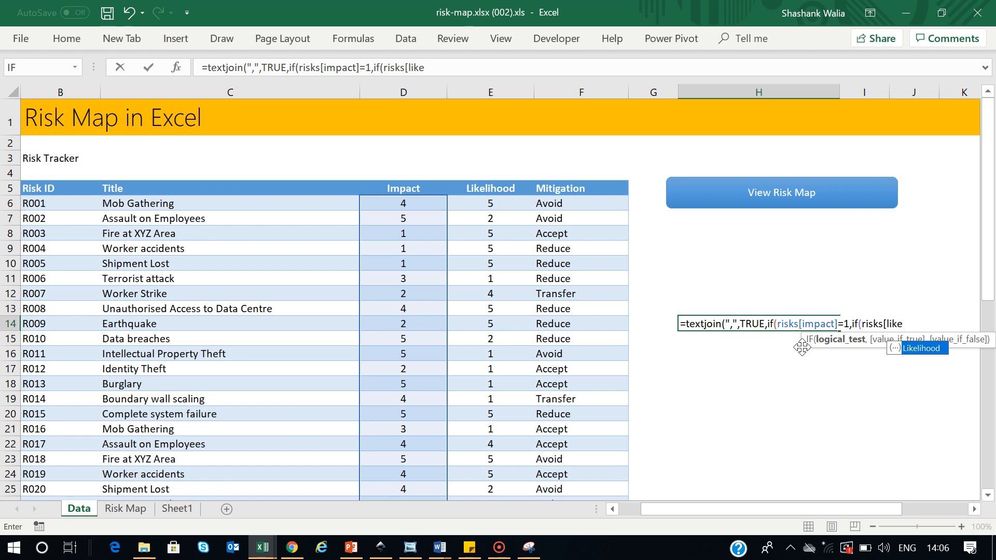
double_click(925, 344)
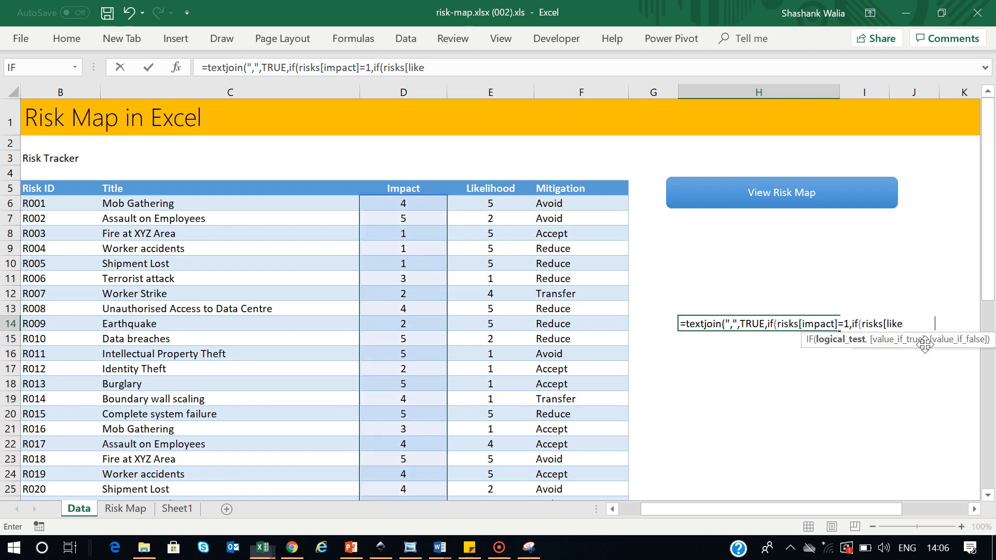
text(]= )
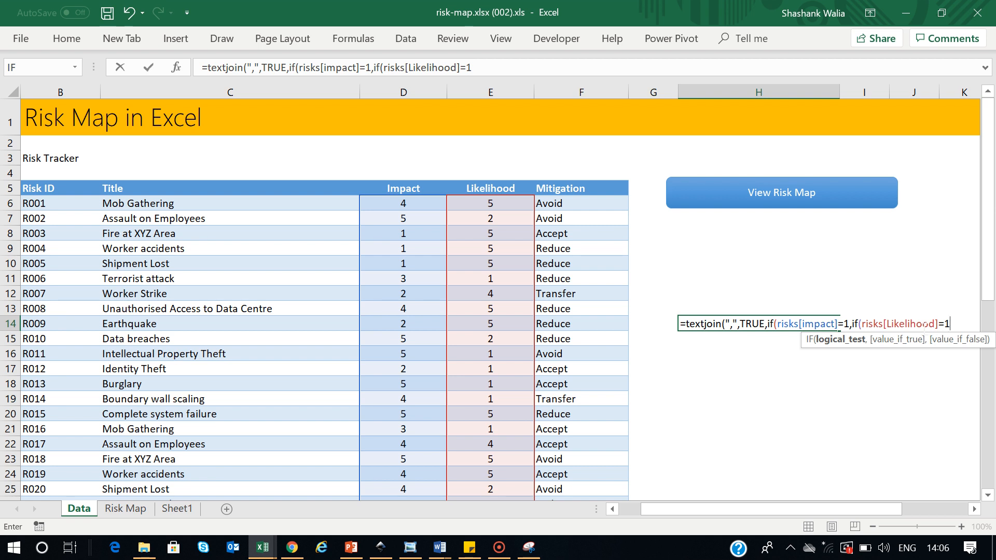
text(1,)
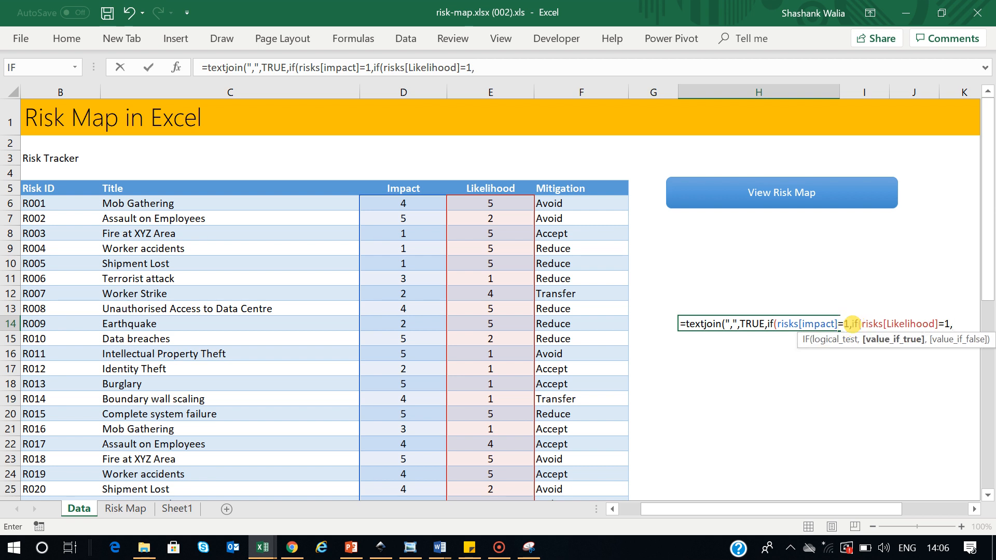
Finish the formula with risks[Title],""),"") and commit it as an array formula
click(851, 324)
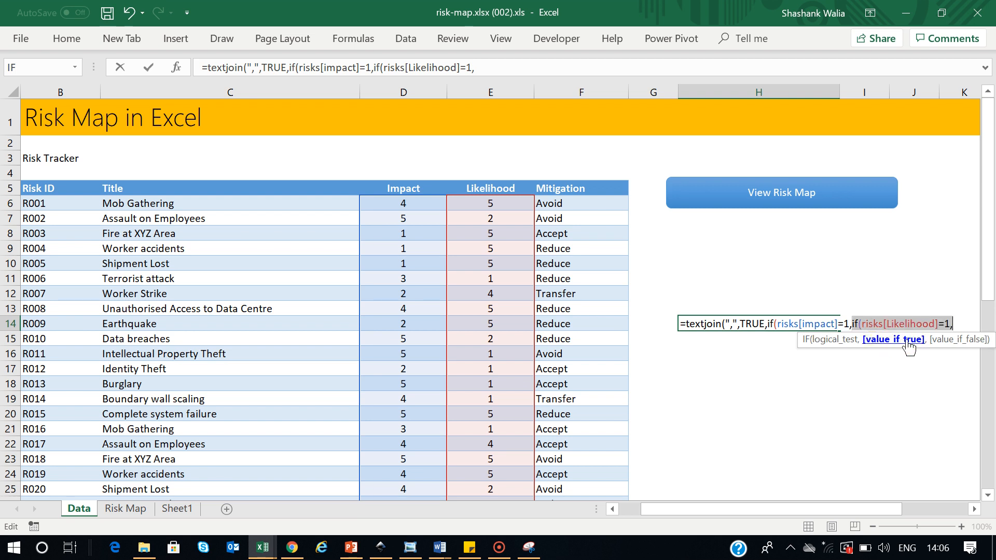
click(959, 322)
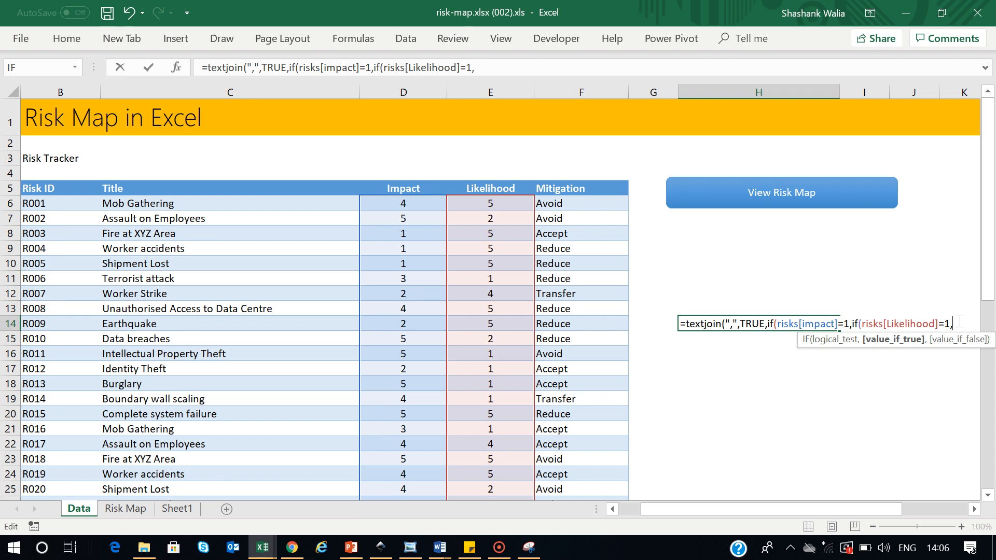
text(ri)
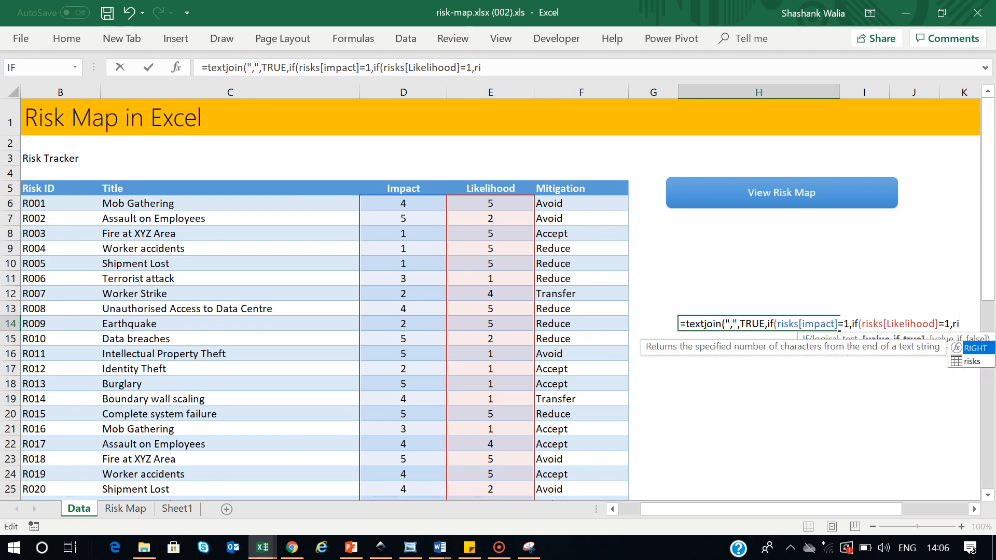
text(sjs)
key(BackSpace)
text(k)
key(End)
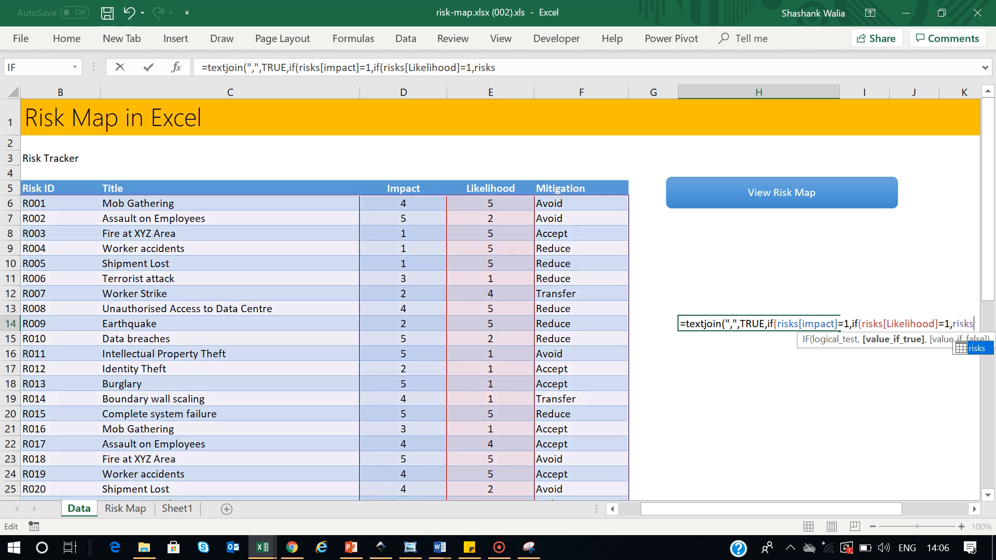
text([title)
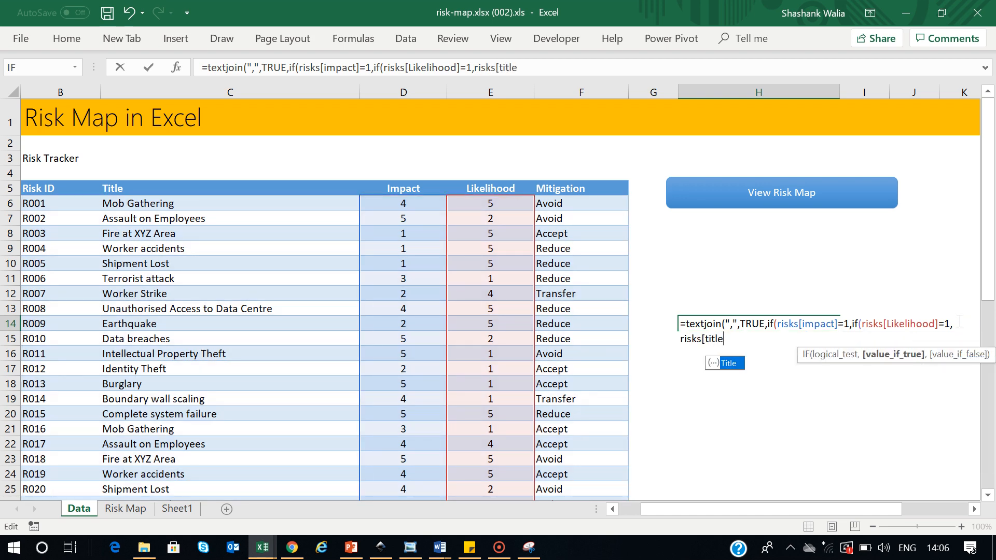
text(] )
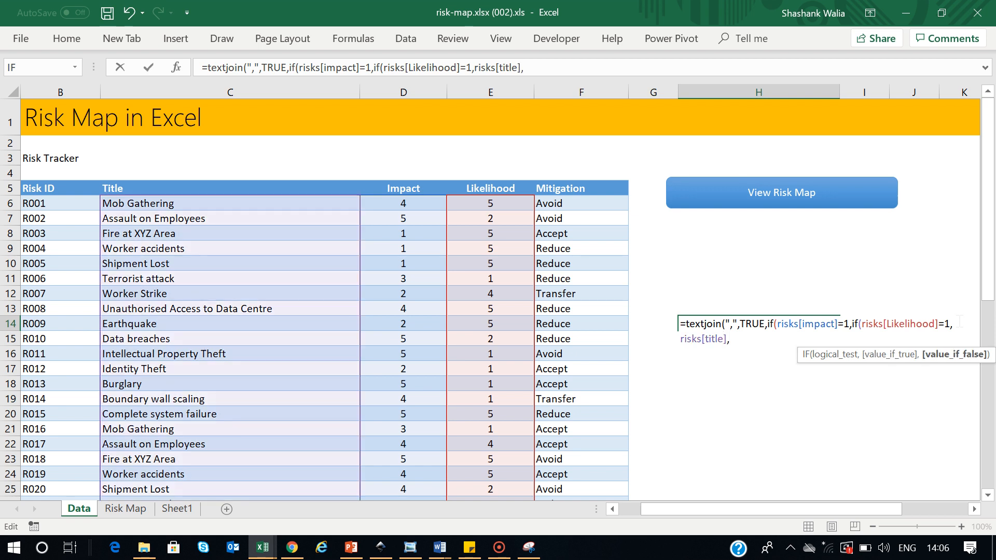
text("")
text(),)
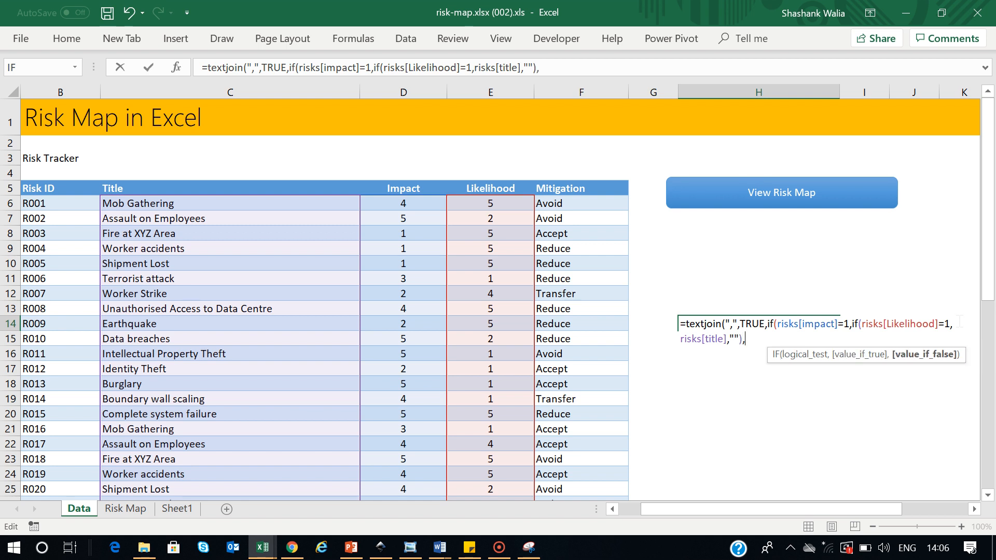
text("")))
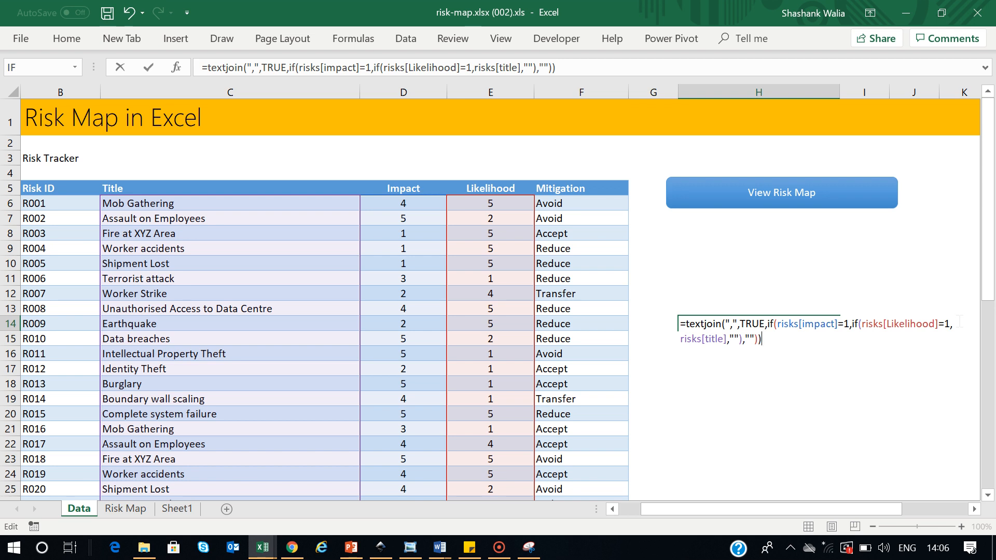
key(ctrl+shift+Return)
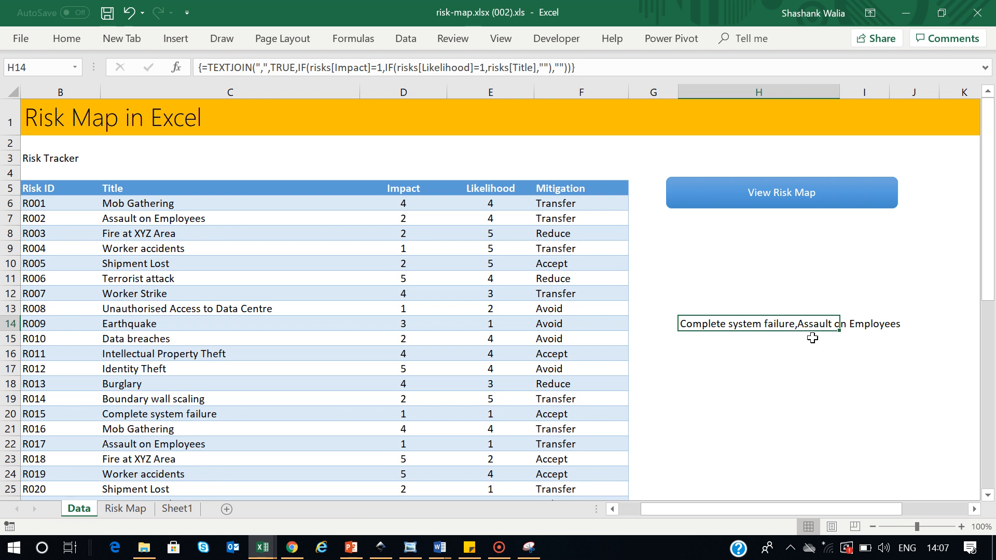
Set risk R002's Impact and Likelihood to 1
click(408, 221)
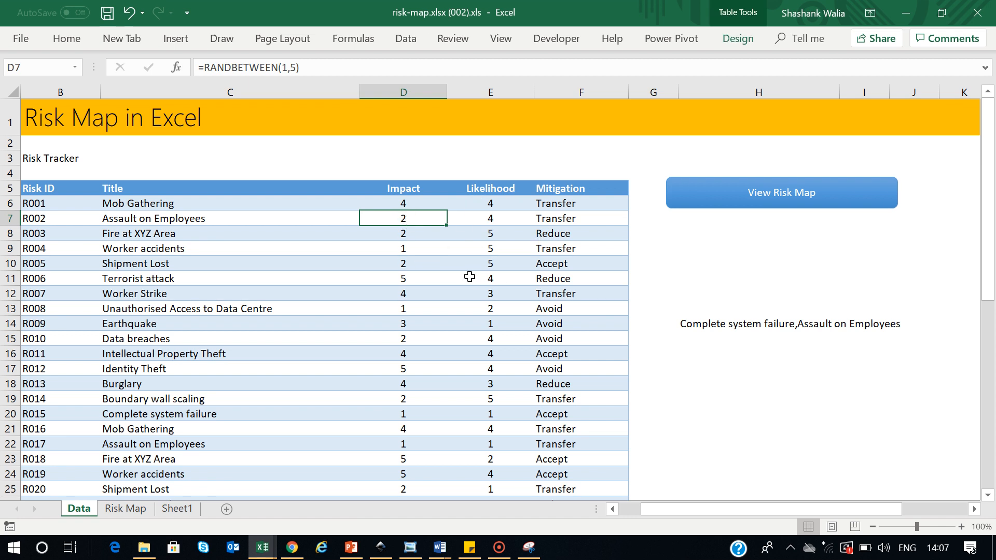
text(1)
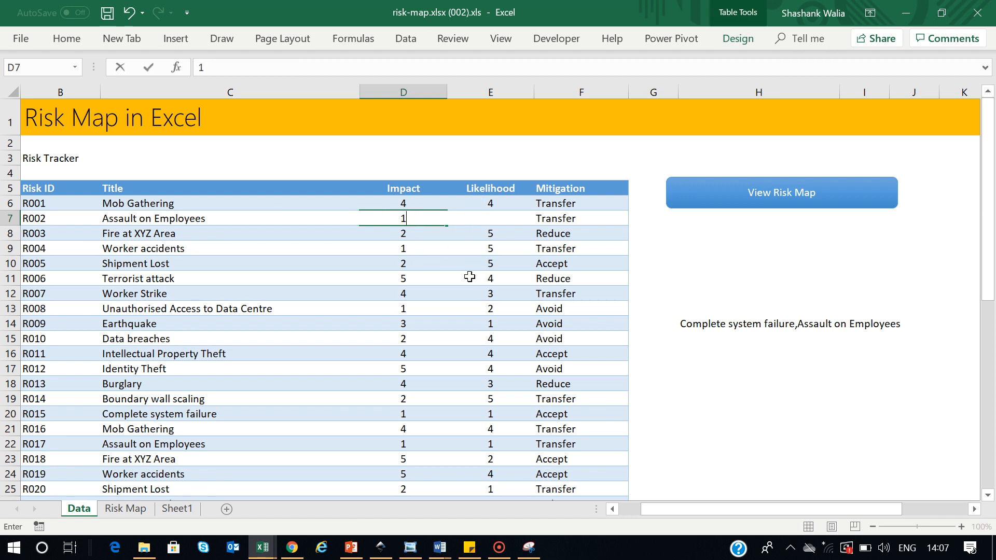
key(Return)
key(Right)
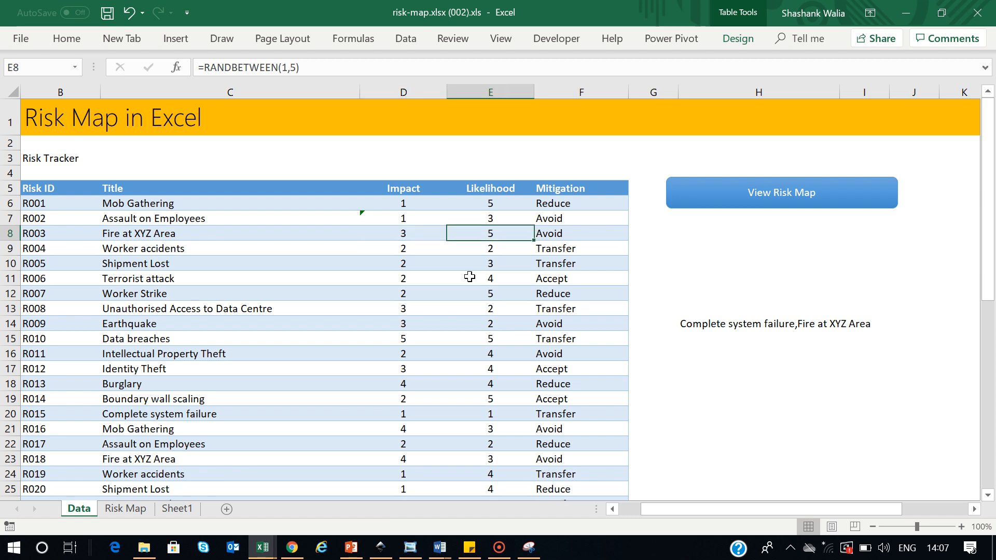
key(Up)
text(1)
key(Return)
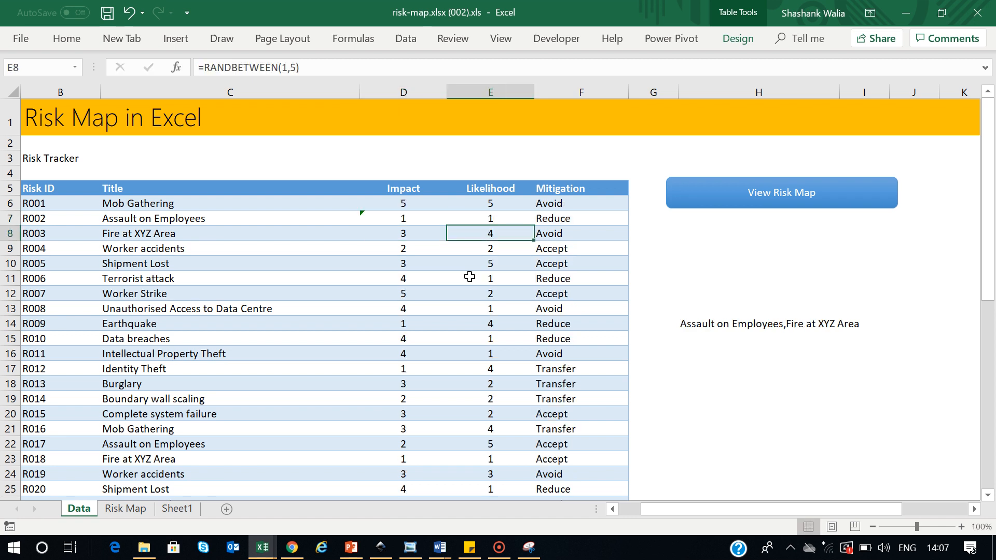
Set Impact and Likelihood to 1 for risks R003 and R004
key(Left)
key(F2)
text(1)
key(Right)
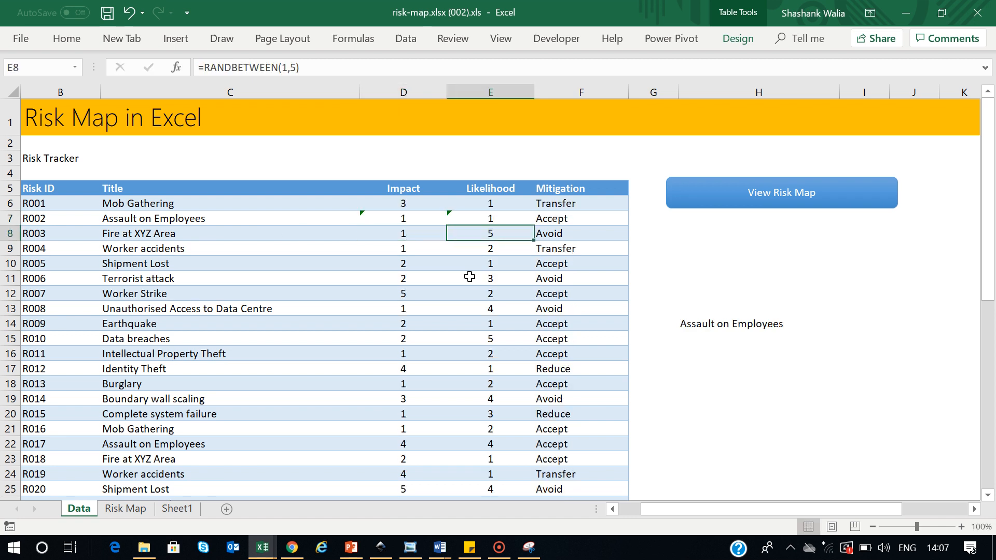
text(1)
key(Return)
key(Return)
key(Left)
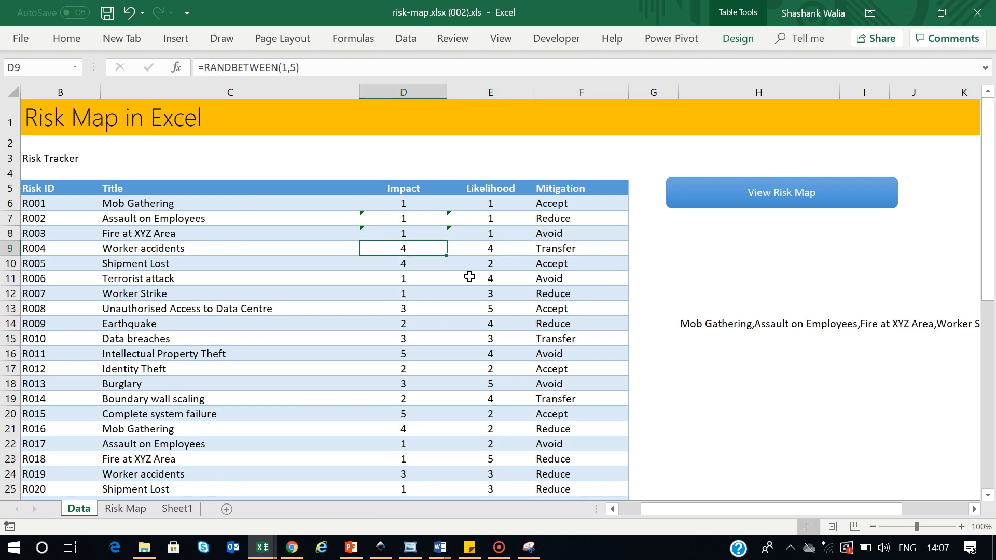
text(1)
key(Right)
text(1)
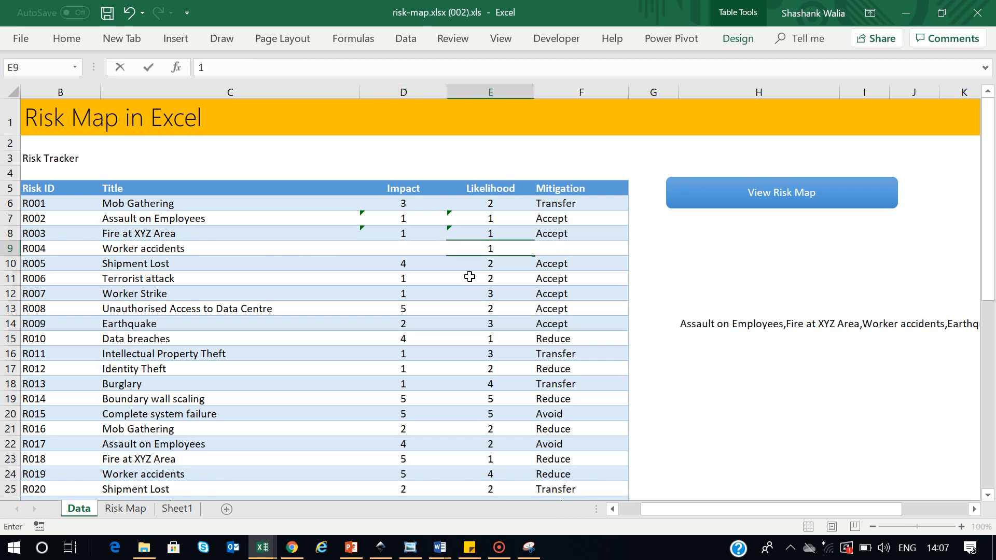
key(Right)
Switch to Sheet1 to view the coloured risk grid
drag(716, 509, 736, 510)
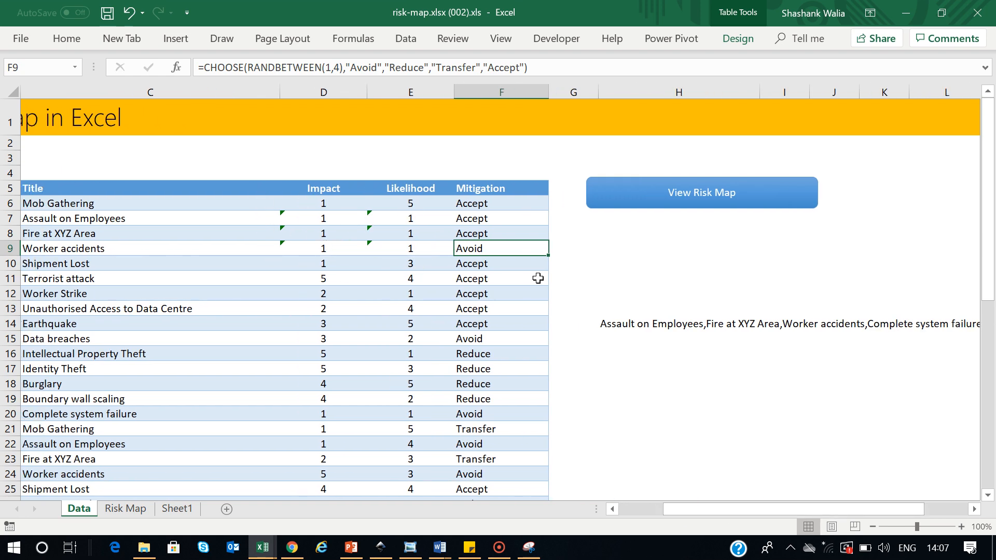
drag(758, 506, 634, 508)
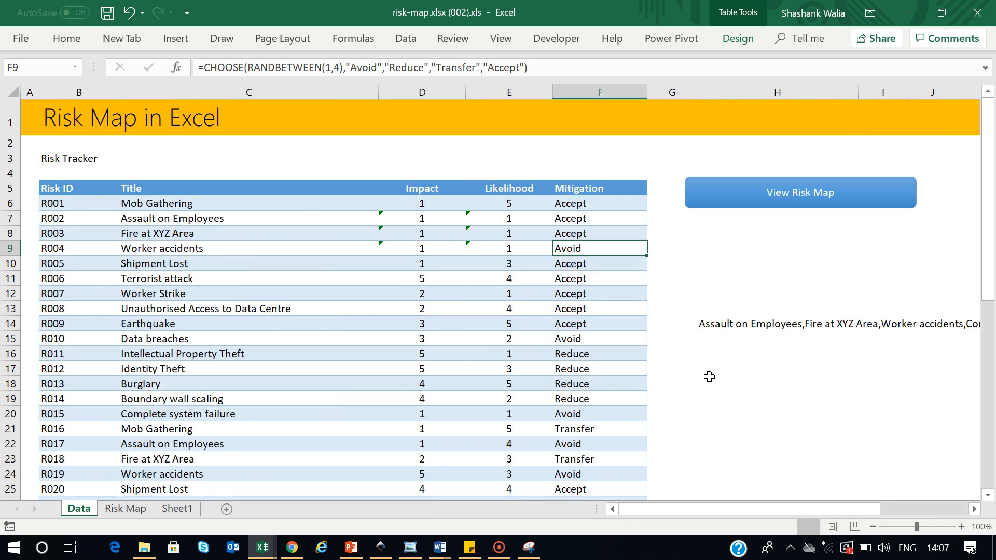
click(172, 509)
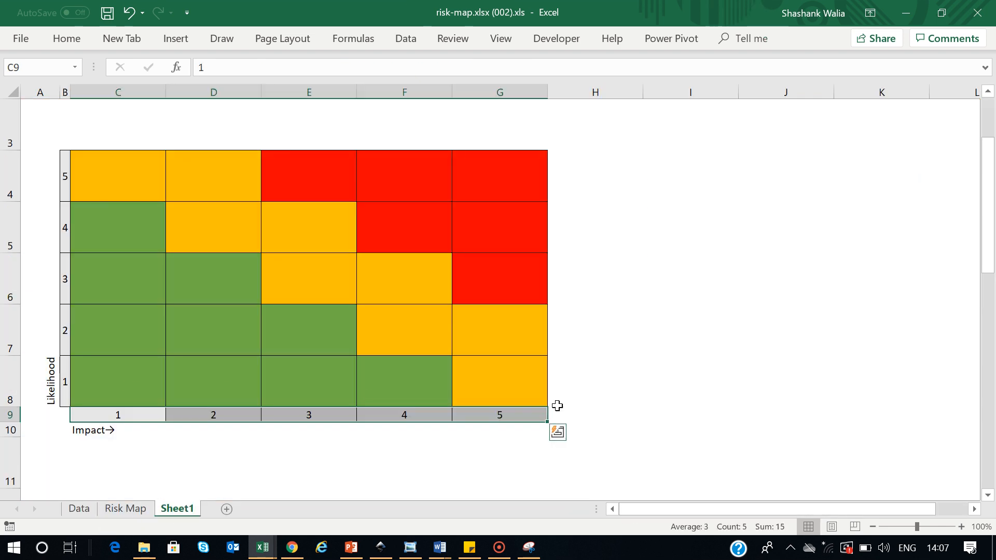
Compare H14's comma-separated test formula with the bulleted formula in Risk Map cell D3
click(123, 508)
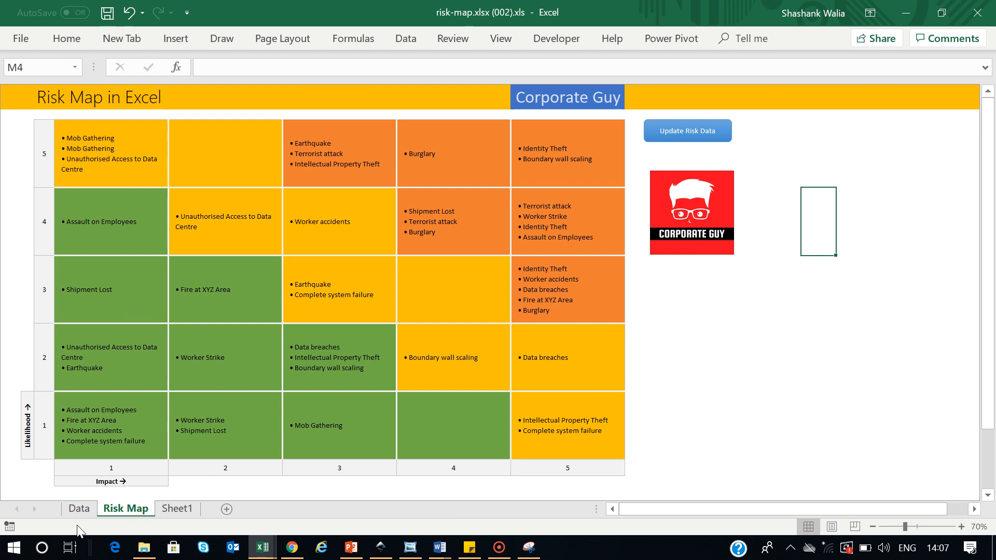
click(78, 509)
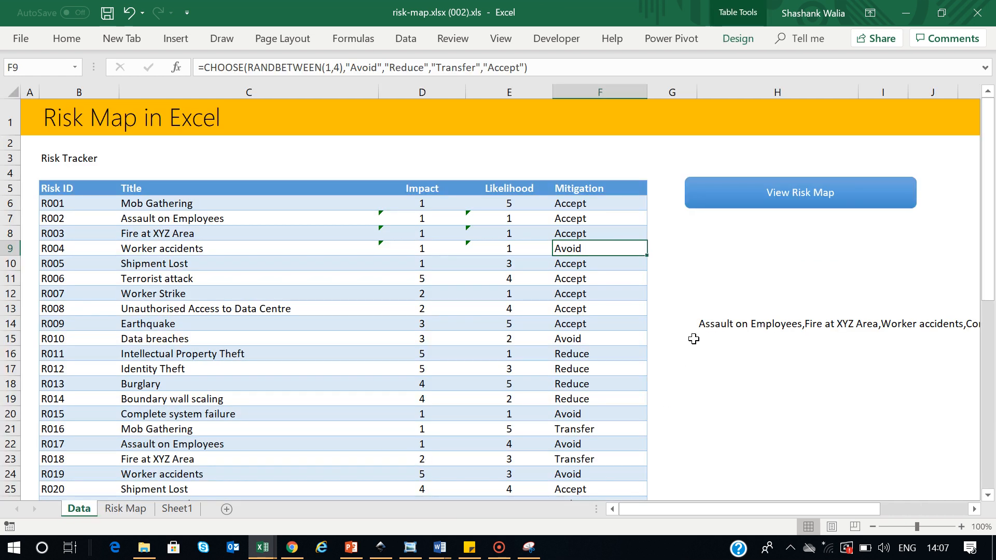
click(716, 326)
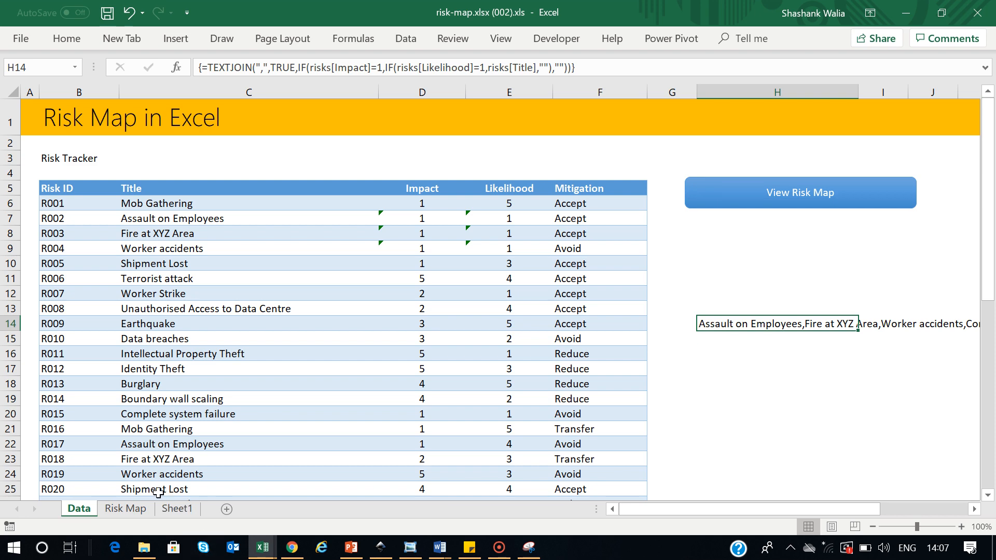
click(136, 508)
click(116, 149)
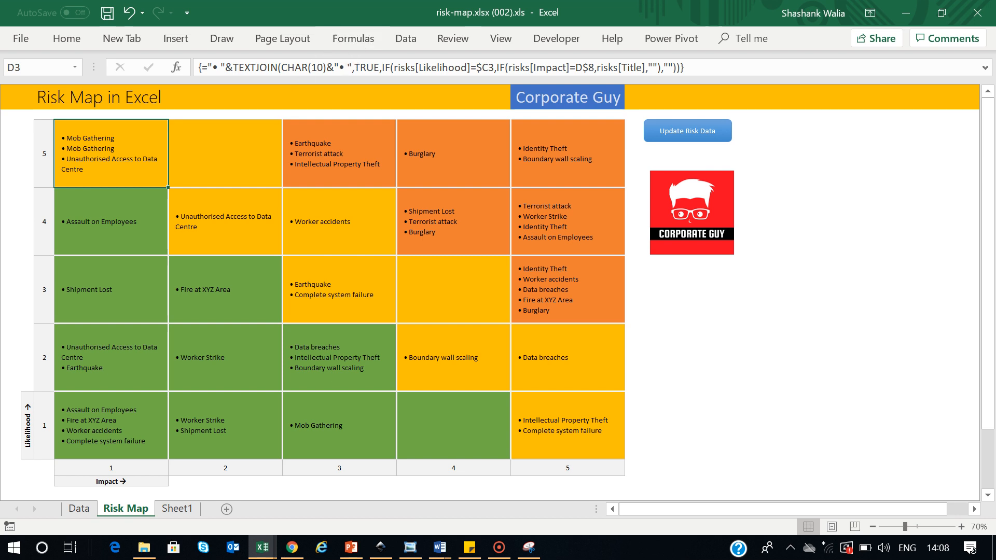
drag(353, 68, 203, 64)
key(ctrl+c)
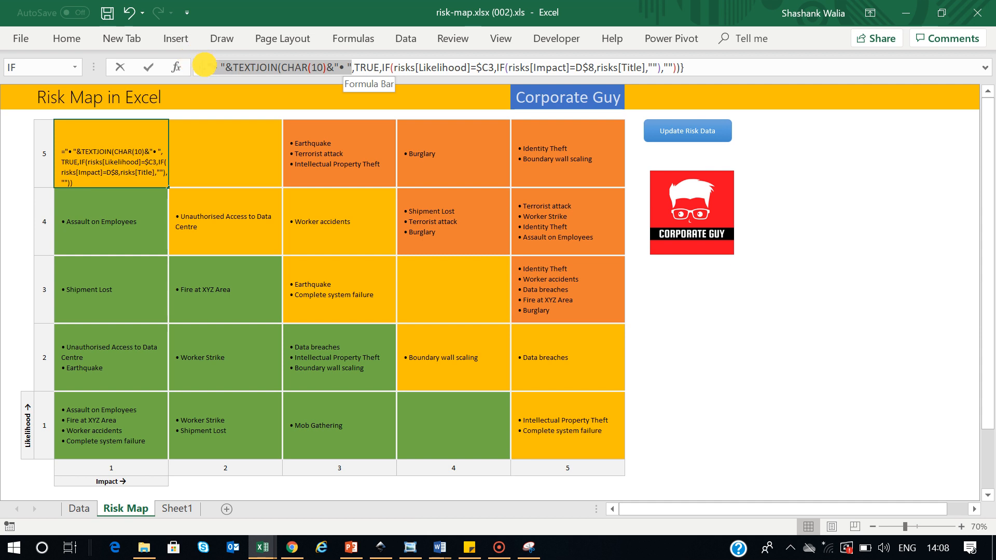
key(Escape)
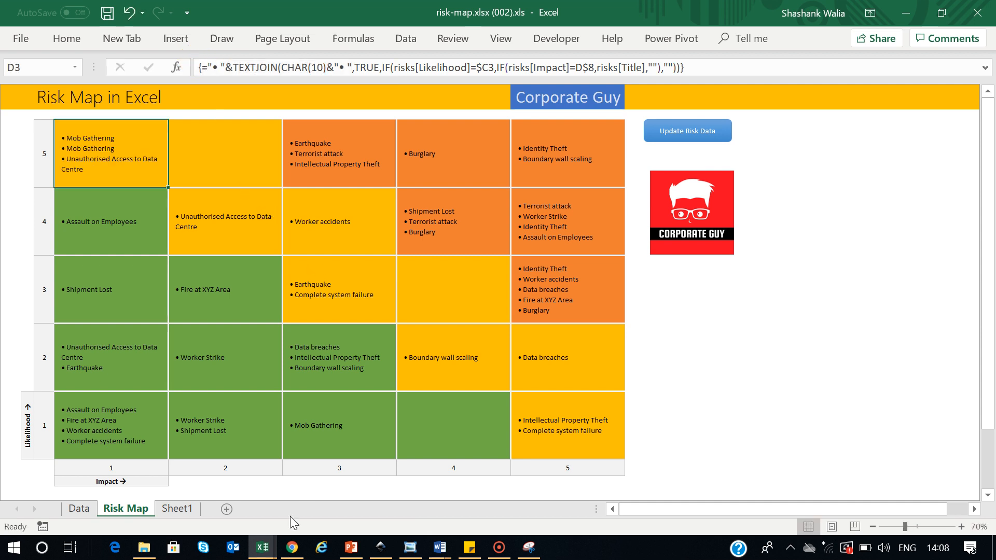
click(79, 508)
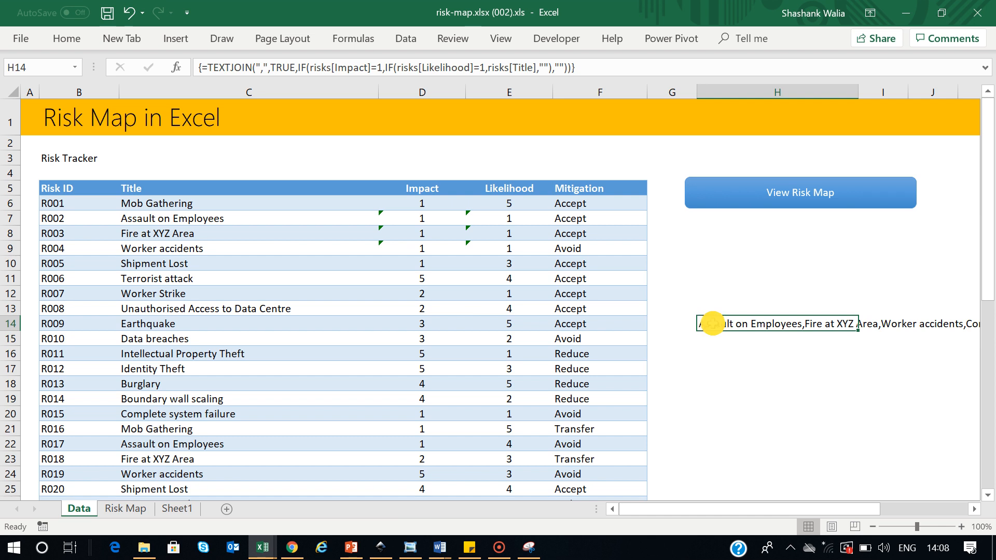
Edit H14 to ="• "&TEXTJOIN(CHAR(10)&"• ",TRUE,IF(...)) and accept Excel's correction
double_click(716, 324)
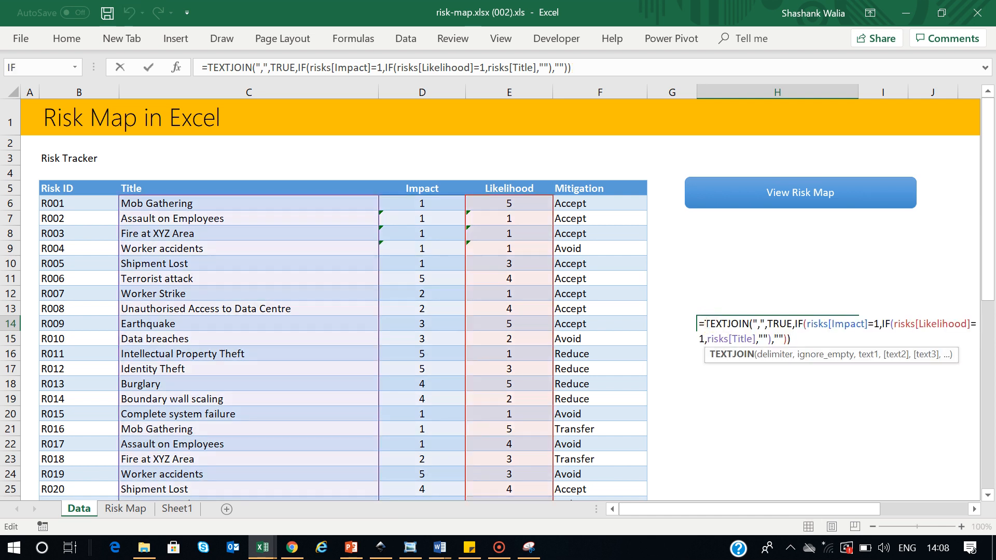
click(704, 323)
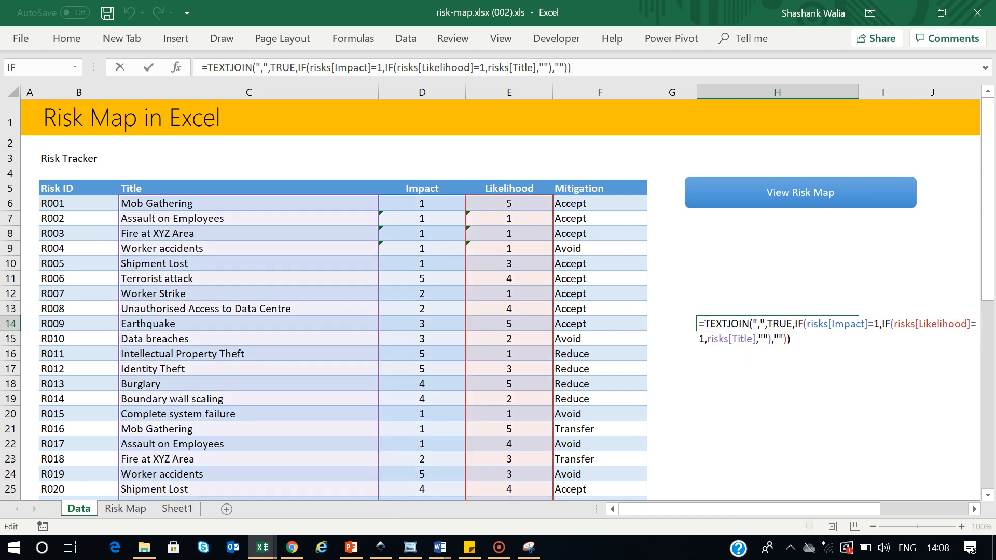
text(")
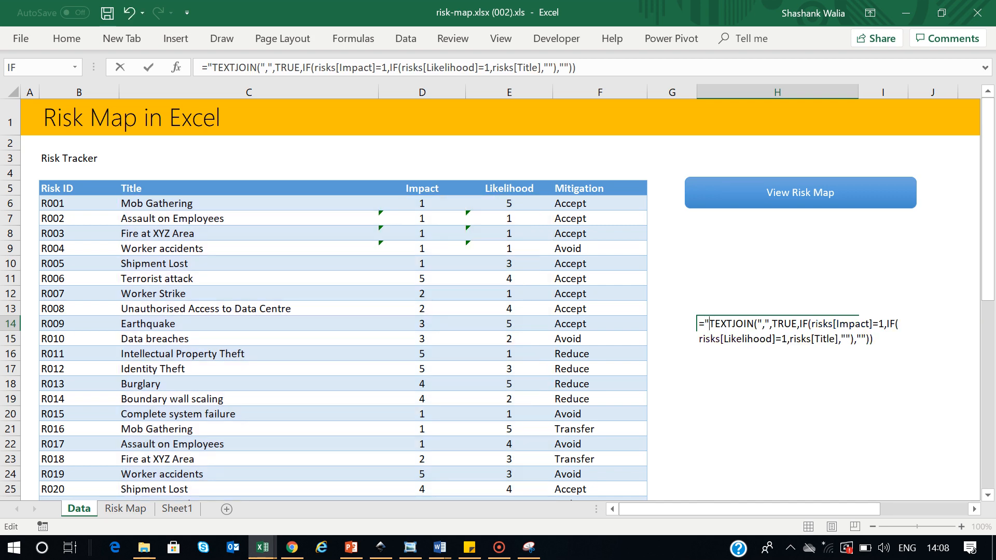
key(BackSpace)
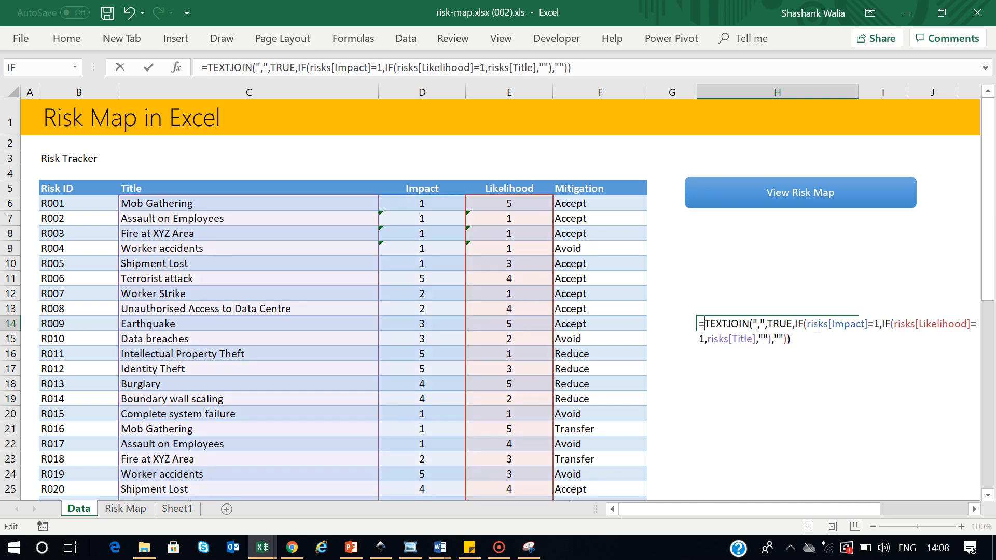
key(ctrl+v)
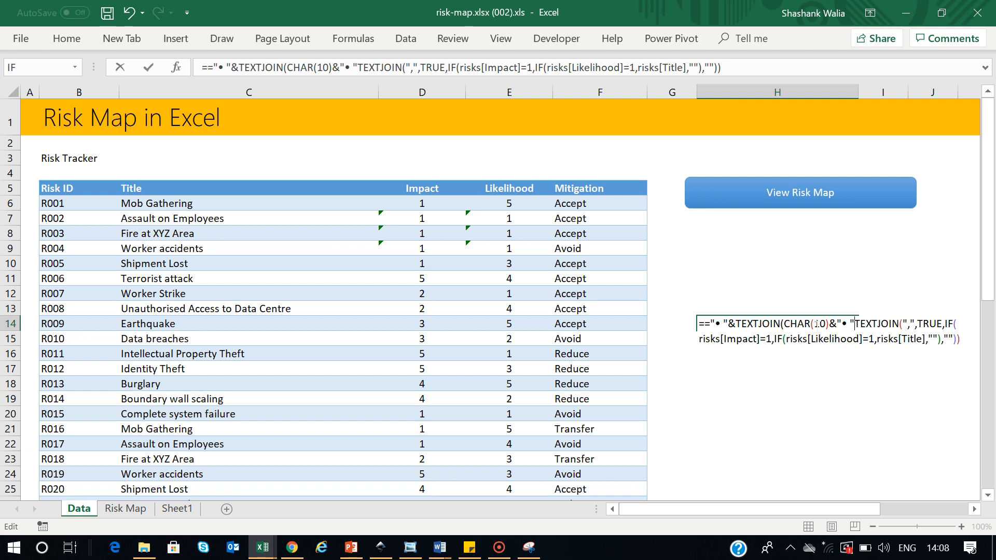
key(BackSpace)
key(BackSpace)
key(BackSpace)
key(BackSpace)
key(BackSpace)
key(BackSpace)
key(BackSpace)
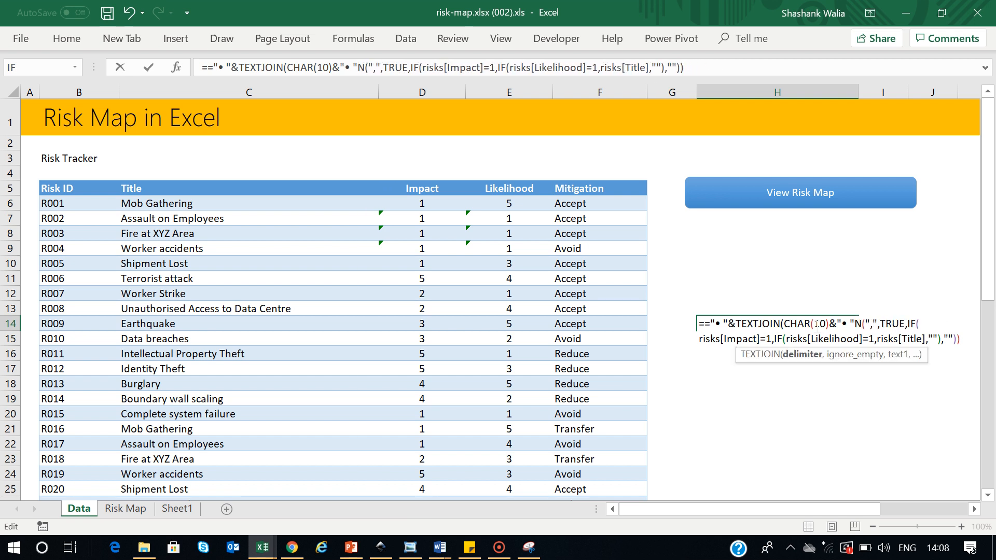
key(Delete)
key(Delete)
key(Delete)
key(Delete)
key(Delete)
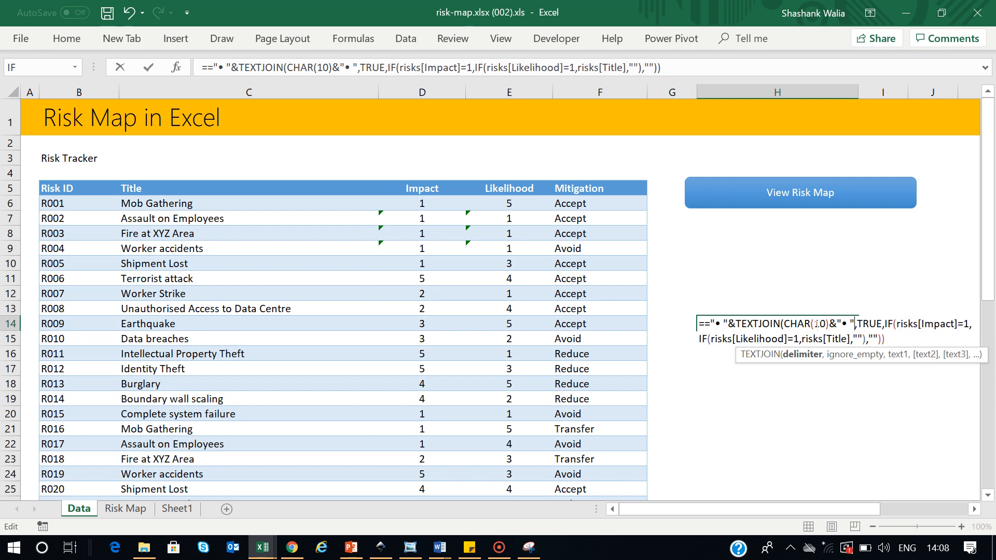
key(Return)
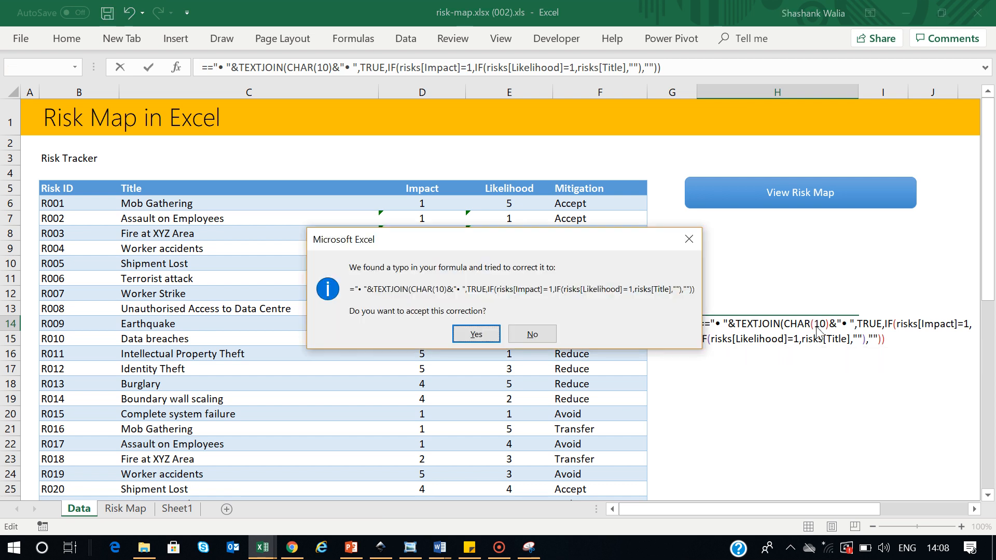
click(478, 333)
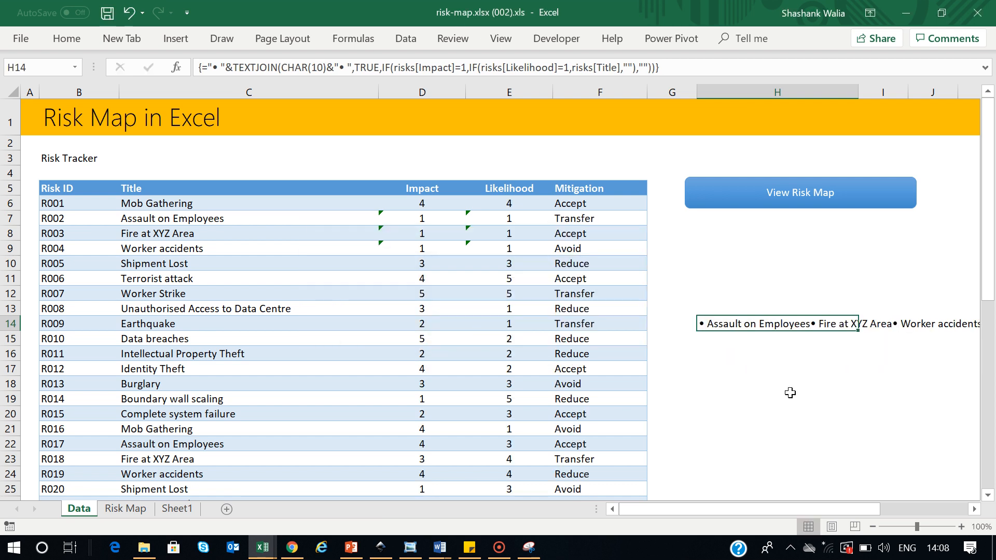
Apply Wrap Text to H14 so its three bulleted risk titles stack on separate lines
click(67, 38)
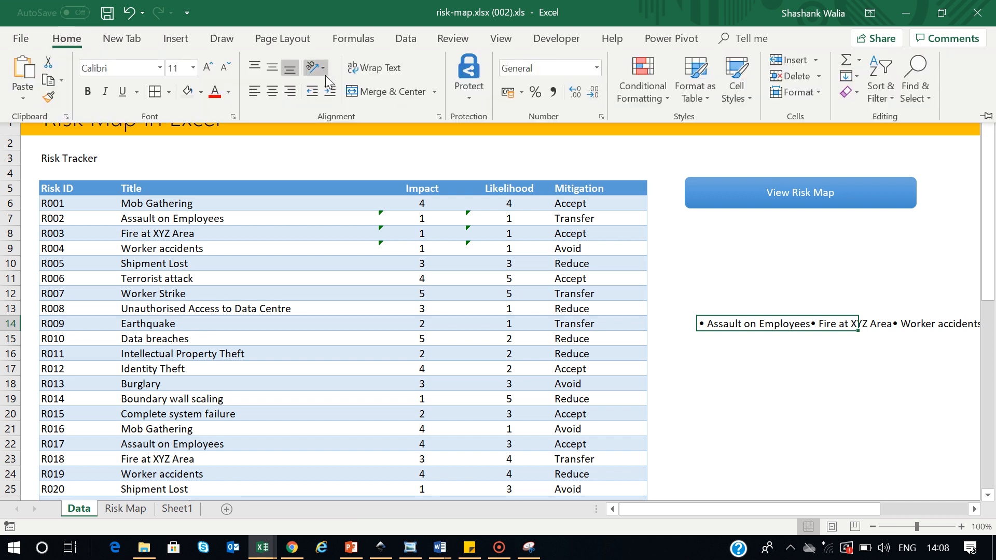
click(364, 74)
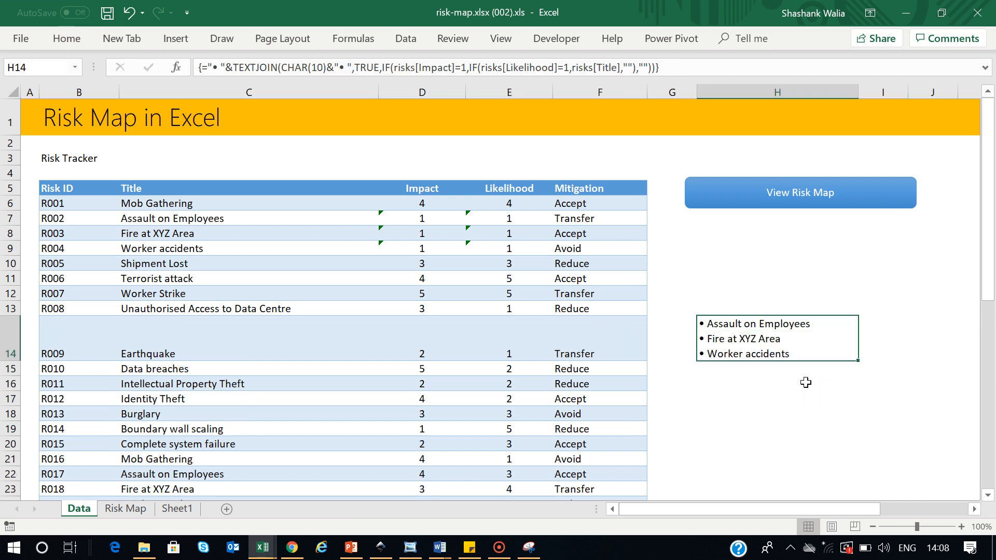
click(739, 340)
click(715, 370)
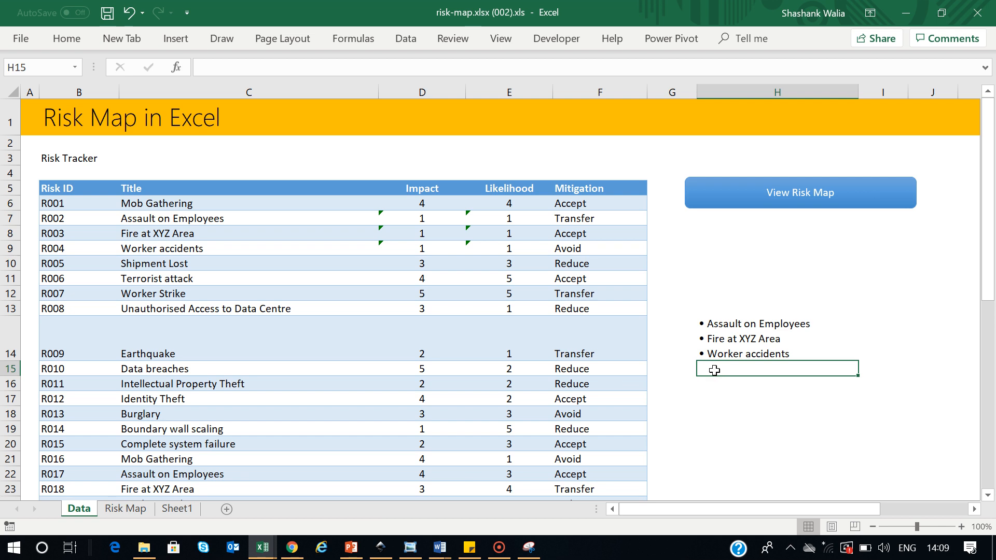
click(721, 341)
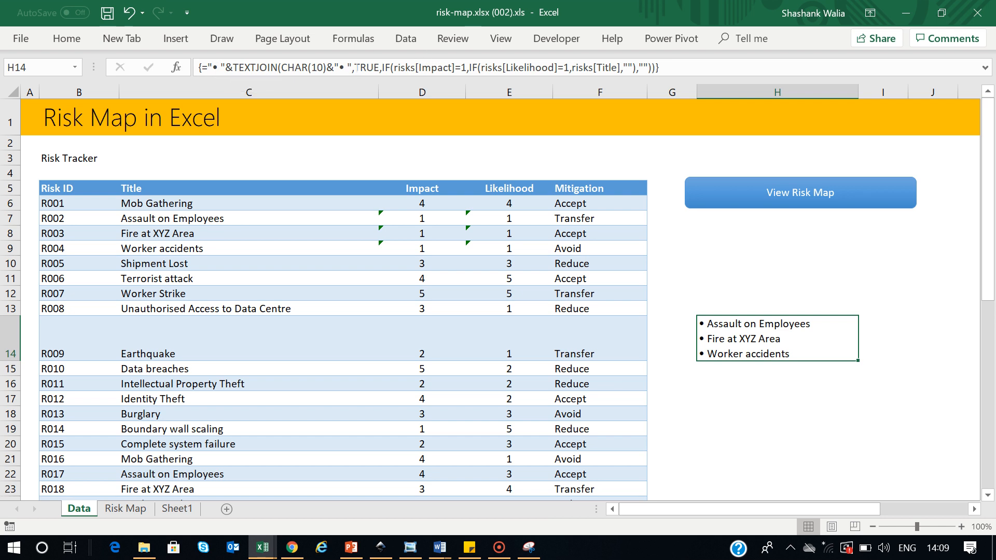
click(719, 383)
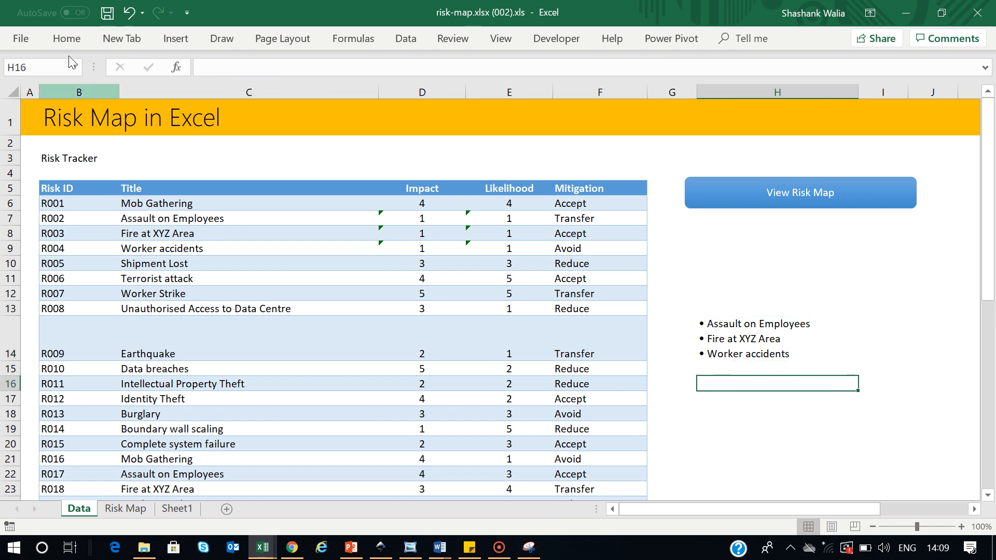
click(174, 40)
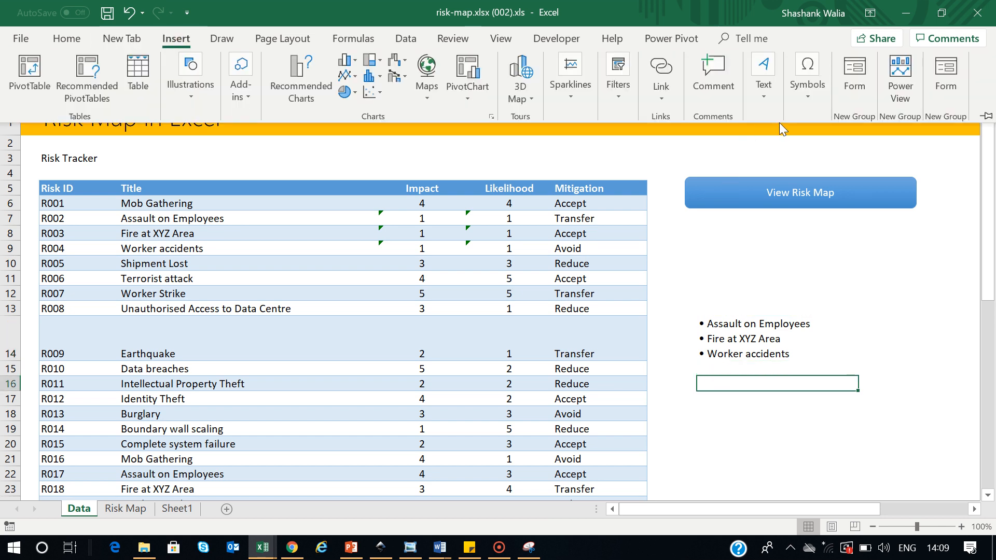
Insert the Black Small Square (25AA) symbol into H16 from the Symbol picker
click(801, 101)
click(849, 148)
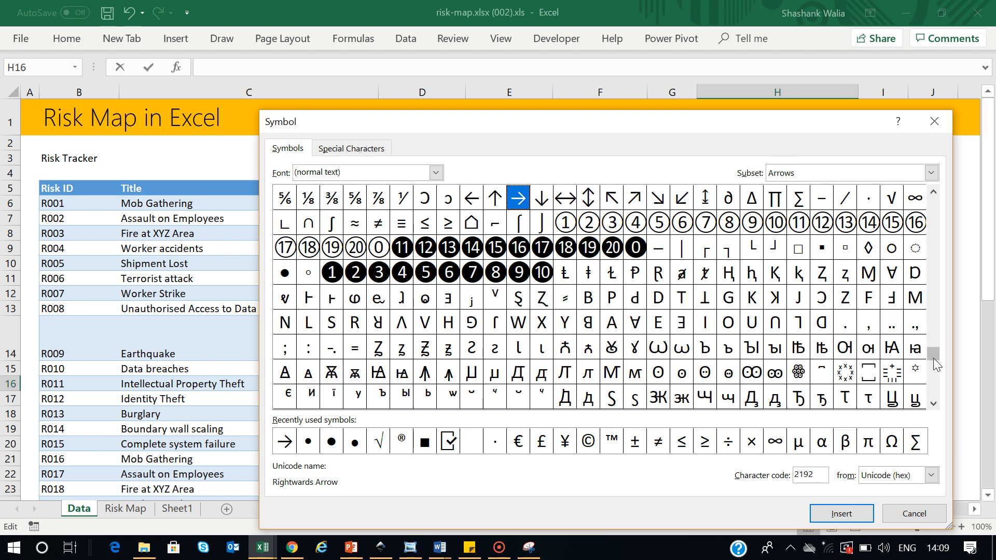
double_click(938, 404)
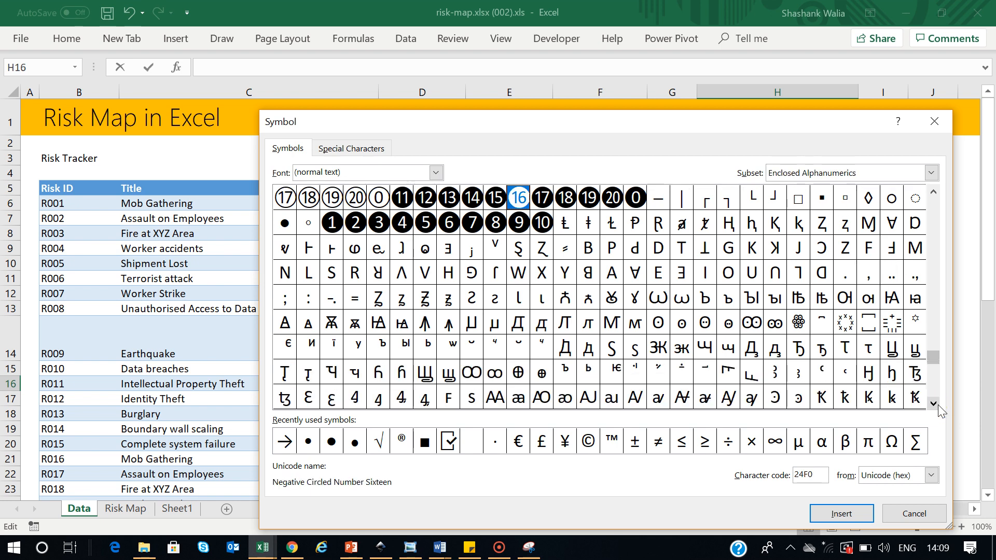
click(938, 405)
click(938, 405)
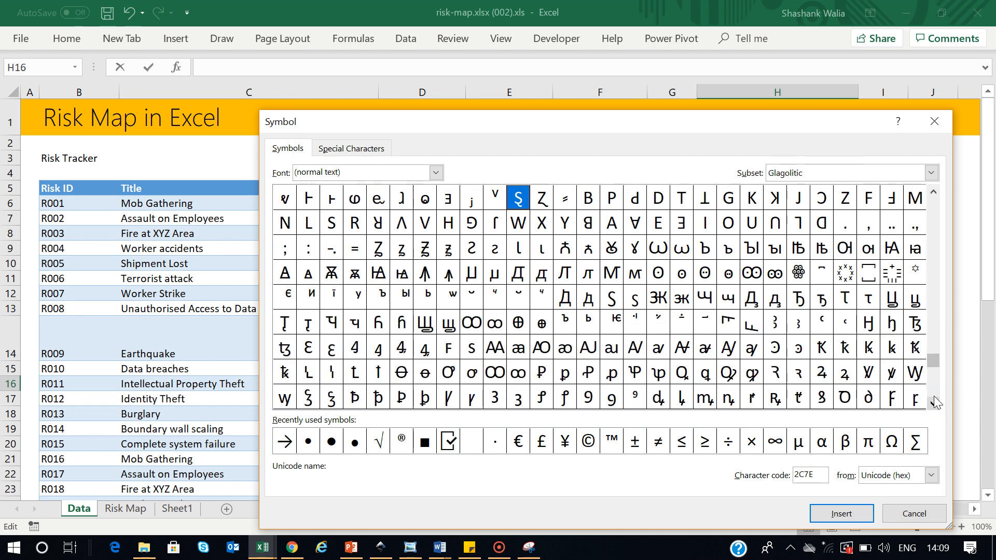
click(934, 193)
double_click(933, 192)
click(934, 193)
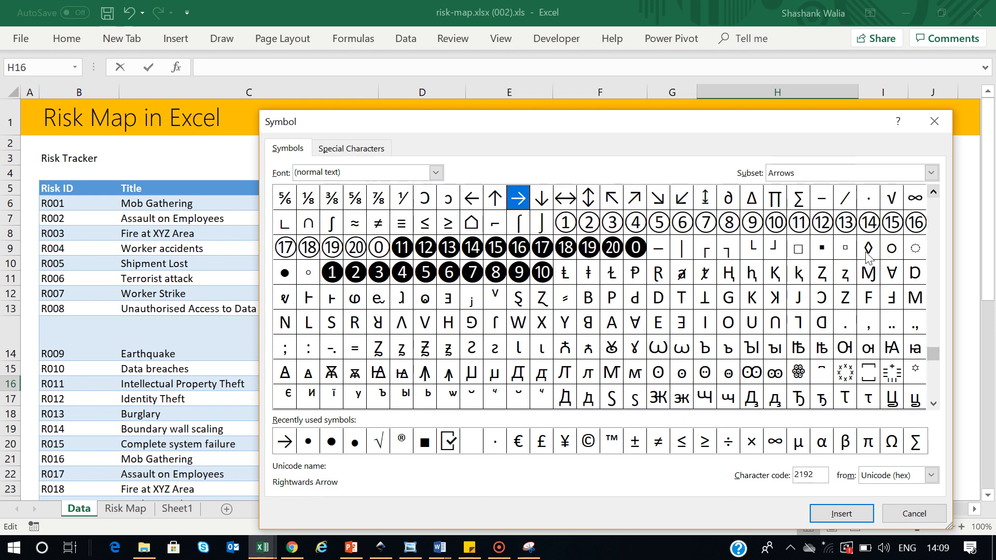
click(823, 250)
click(845, 516)
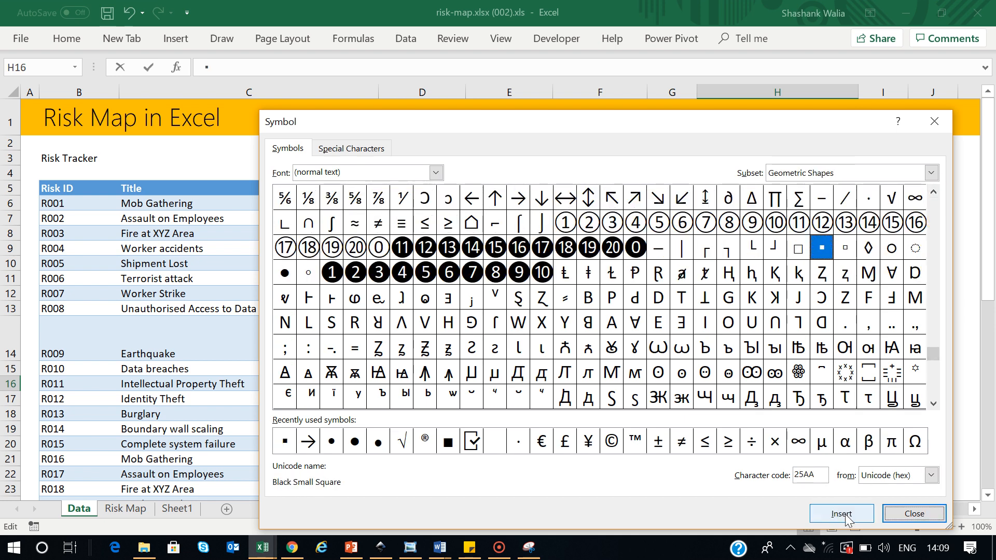
click(914, 517)
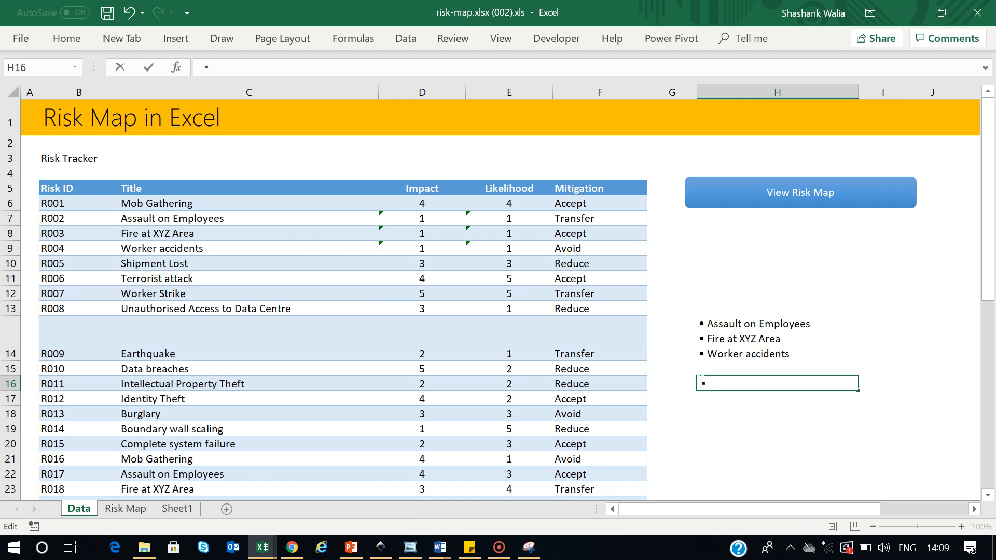
Begin H16's formula with a bullet string joined to TEXTJOIN, starting the delimiter with char(10)
text(=)
text(" • )
text(")
text(&)
text(tex)
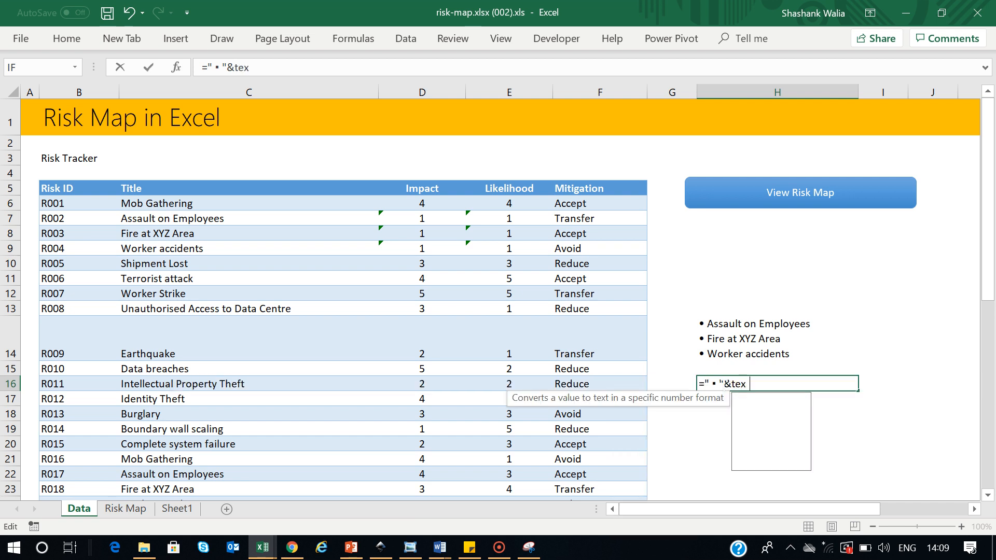
text(tjoin)
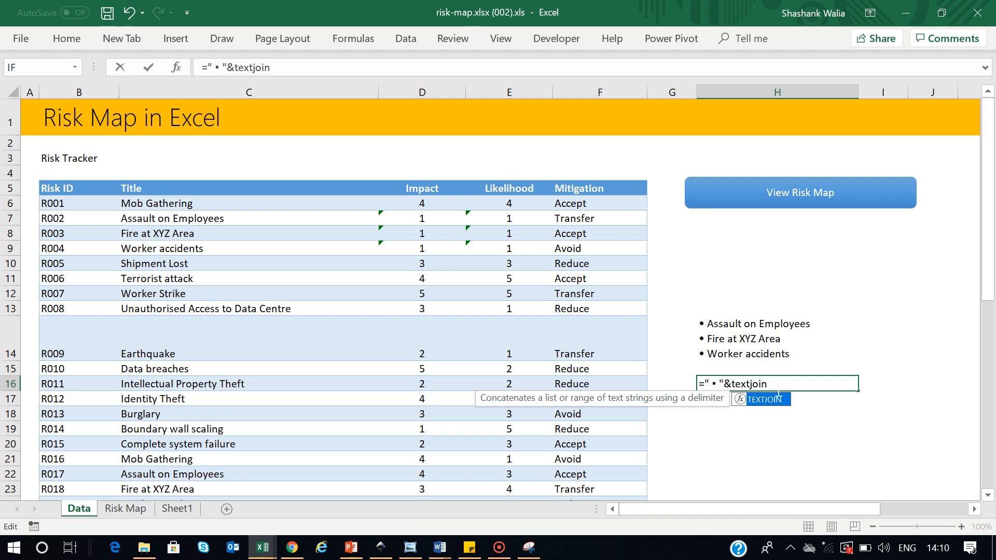
double_click(778, 400)
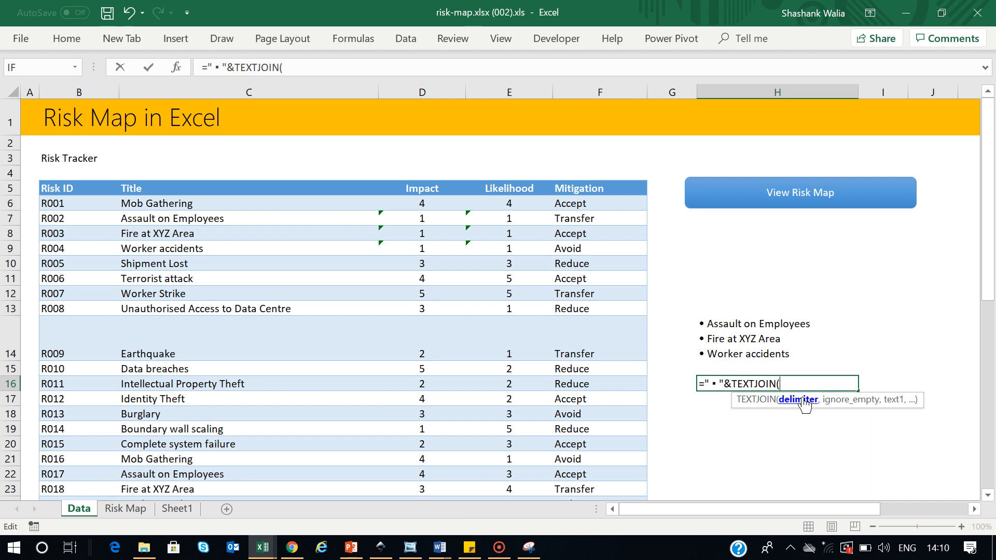
text(char)
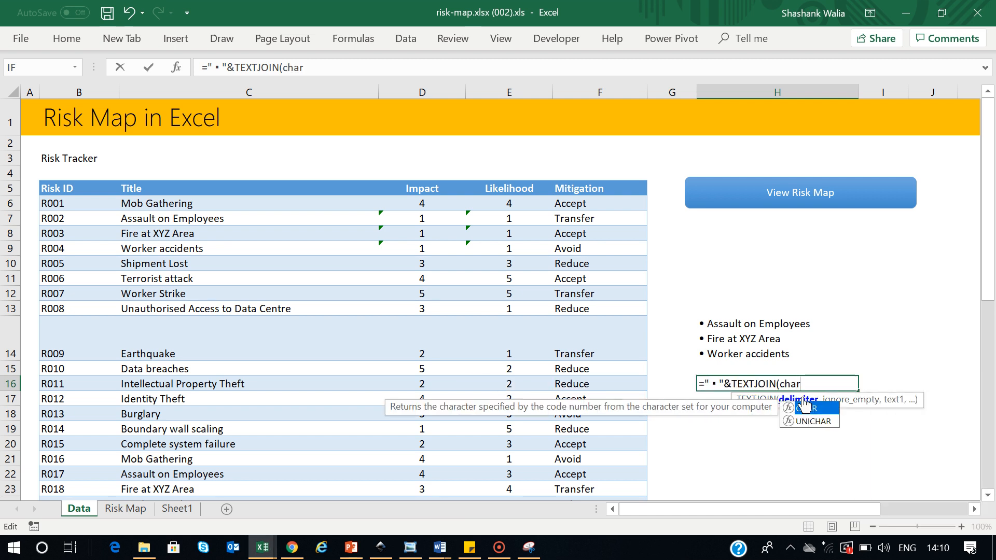
text((10)
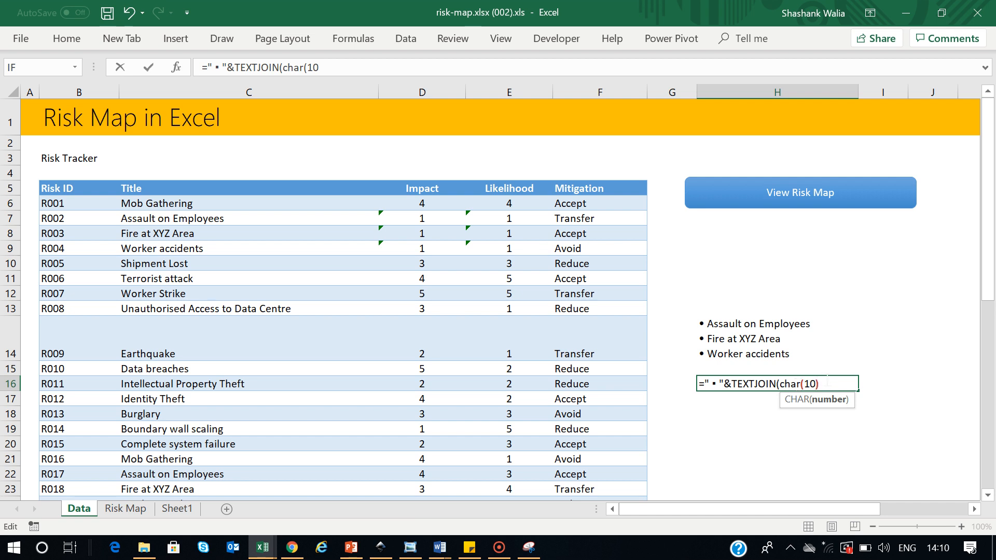
text())
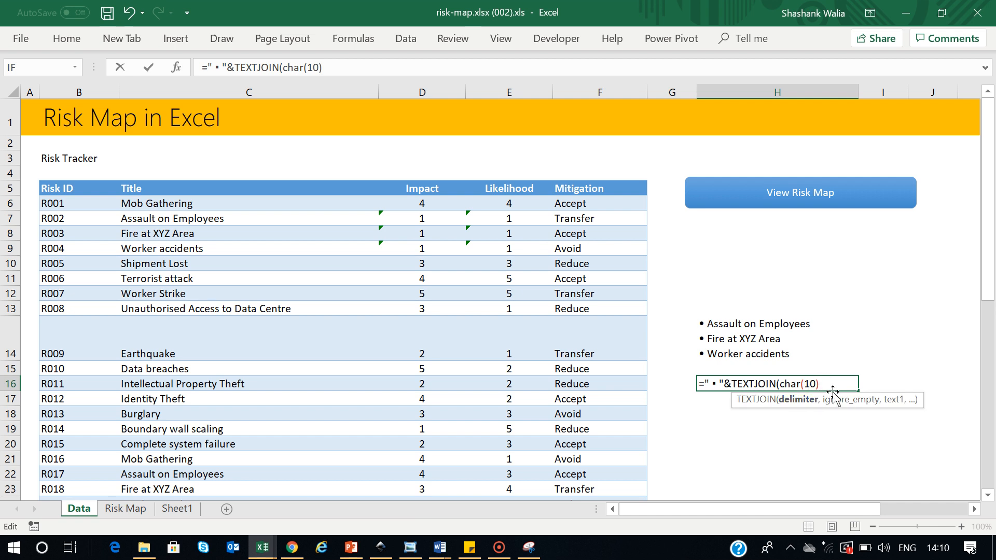
Make the TEXTJOIN delimiter char(10) followed by the pasted bullet string
drag(705, 381, 722, 382)
key(ctrl+c)
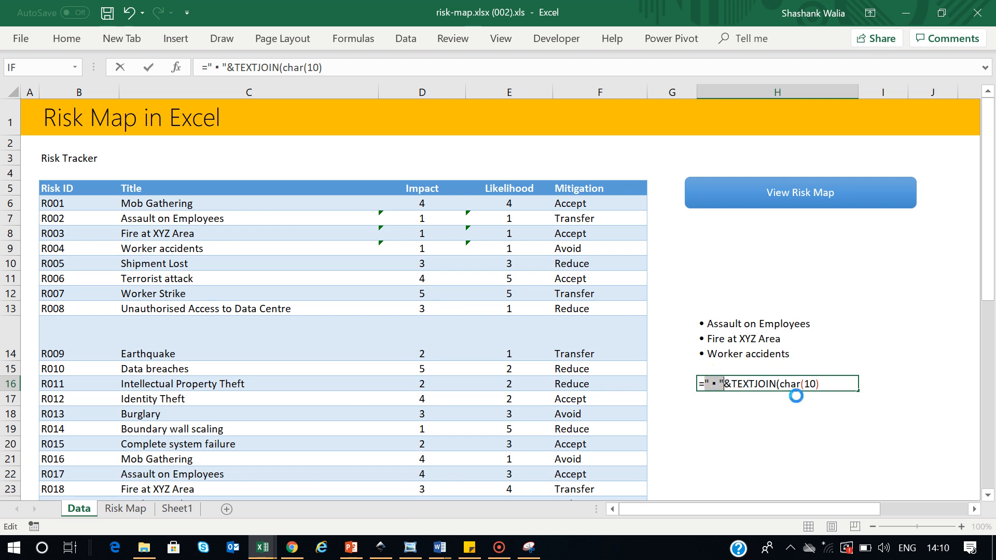
click(828, 382)
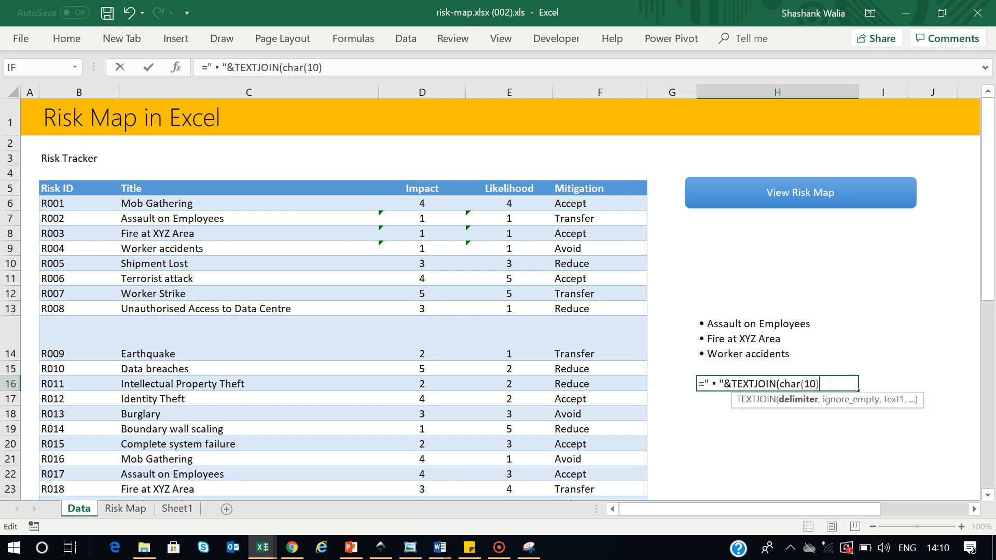
text(&)
key(ctrl+v)
text(,)
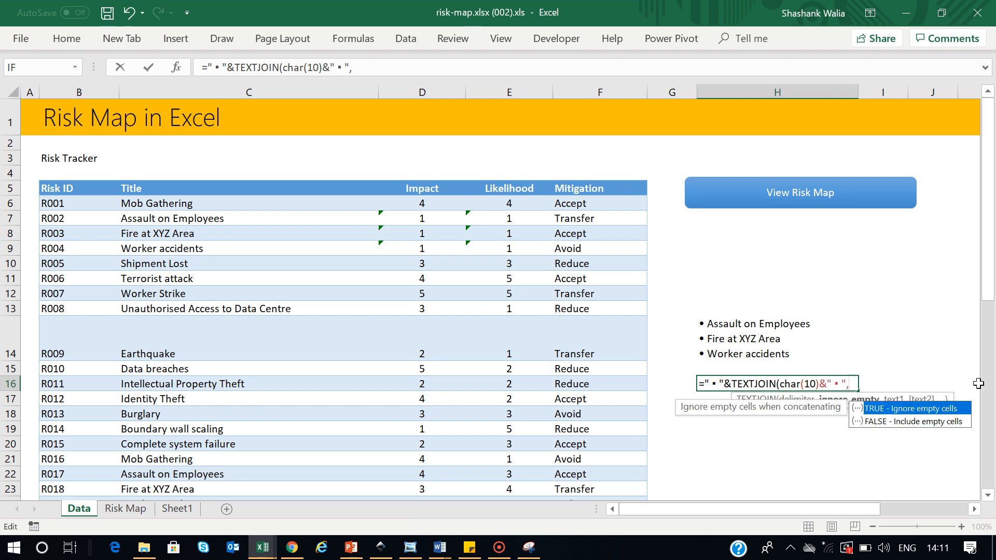
click(815, 384)
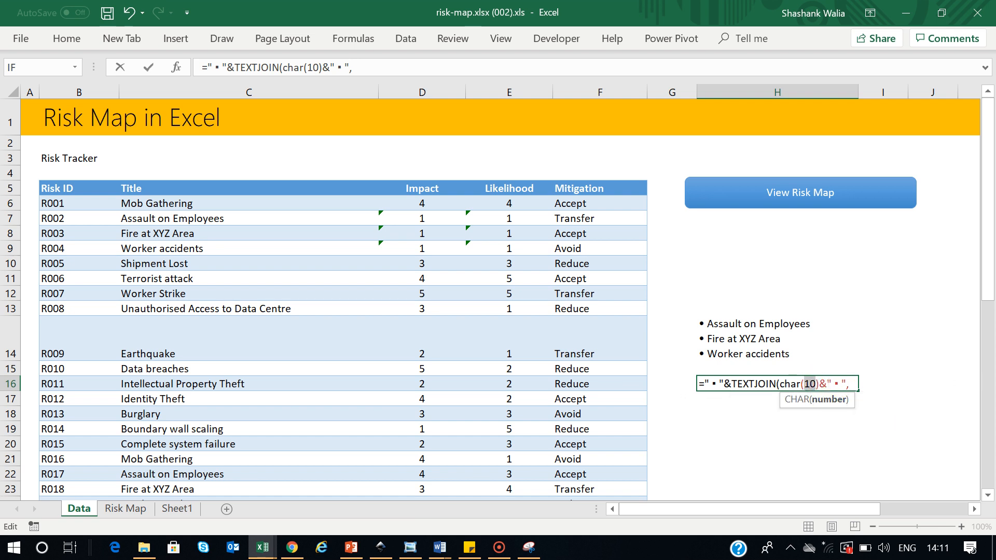
click(827, 384)
click(803, 400)
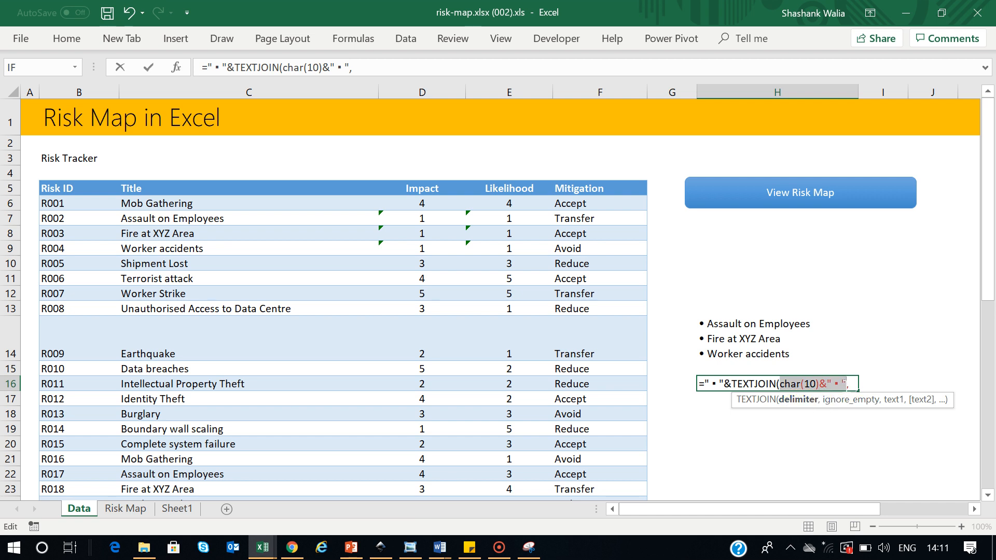
Set TEXTJOIN's ignore_empty argument to TRUE
click(853, 400)
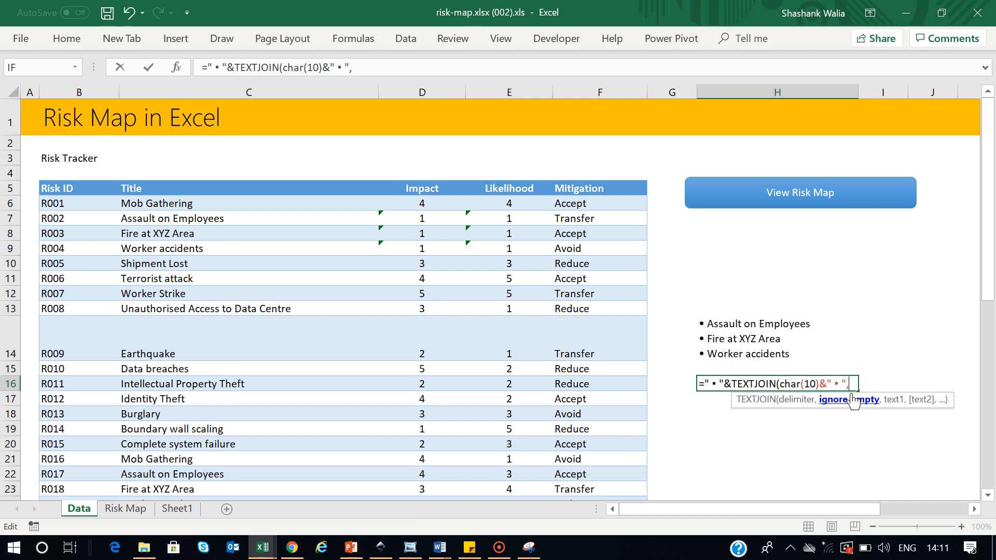
text(t)
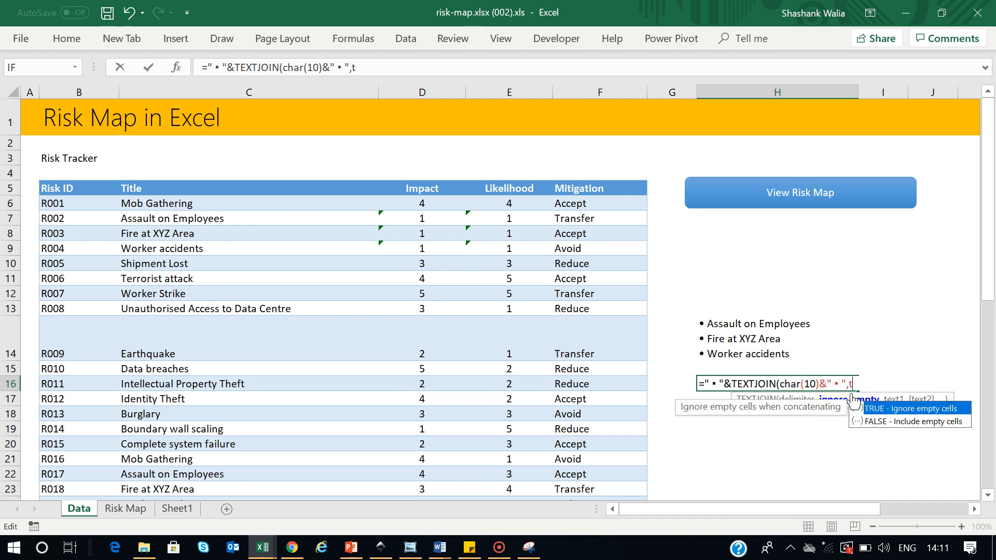
text(rue)
key(BackSpace)
key(BackSpace)
key(BackSpace)
key(BackSpace)
text(TRUE,)
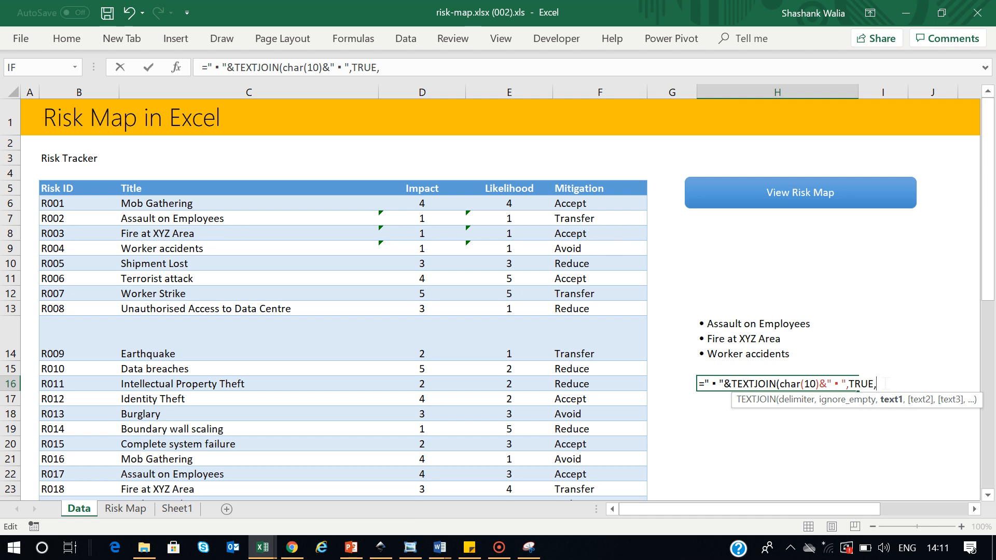
Add nested IFs returning risks[title] when risks[impact]=1 and risks[likelihood]=1, closing all parentheses
text(if(risks)
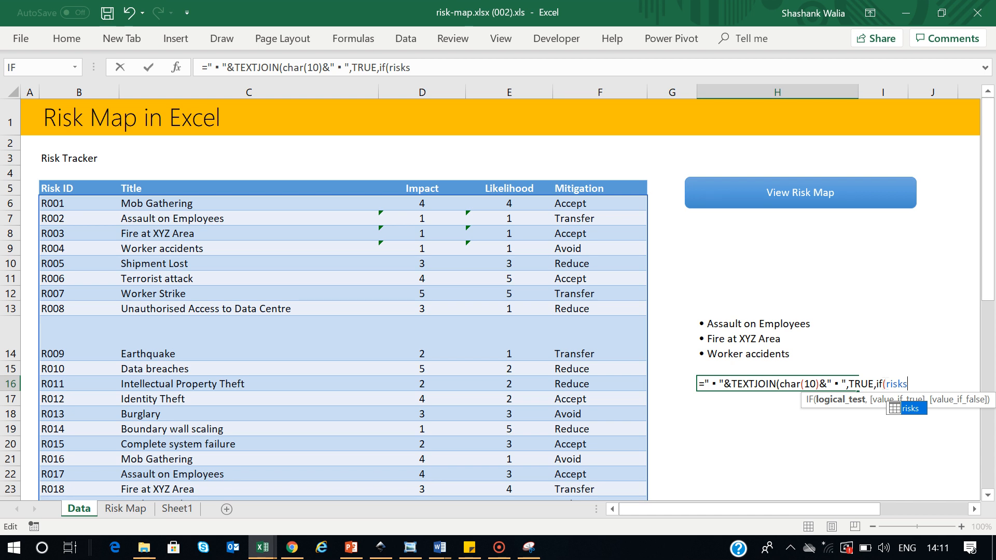
text([impact)
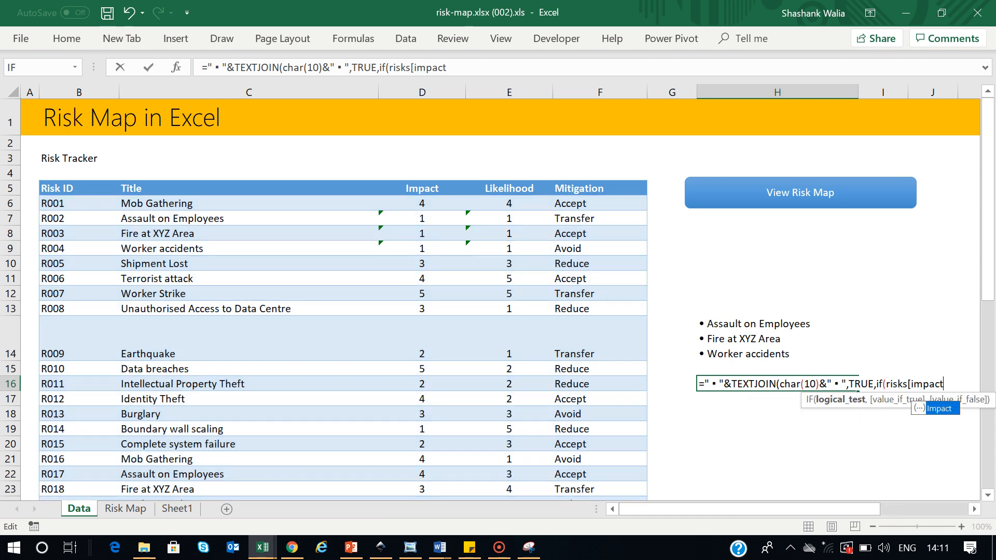
text(})
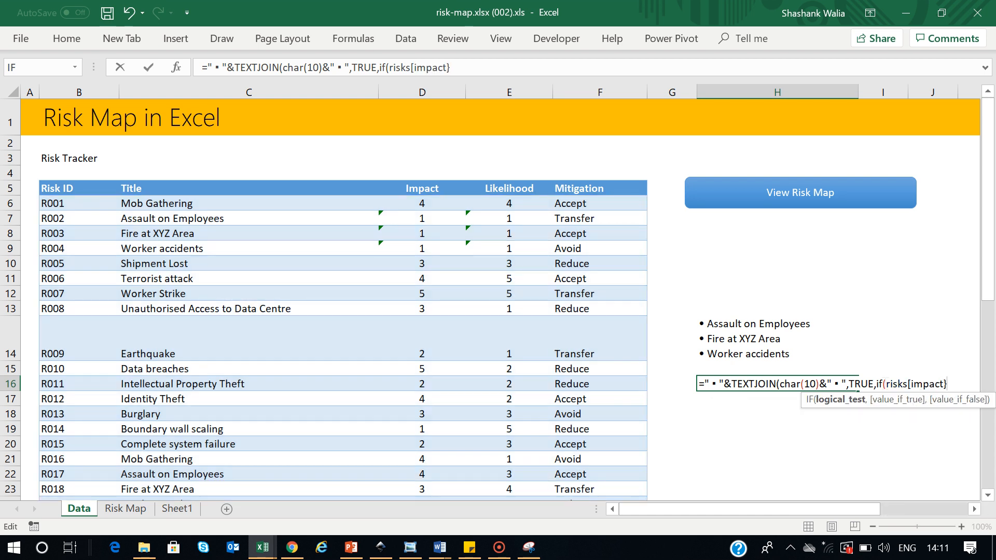
text(=1,if(risks)
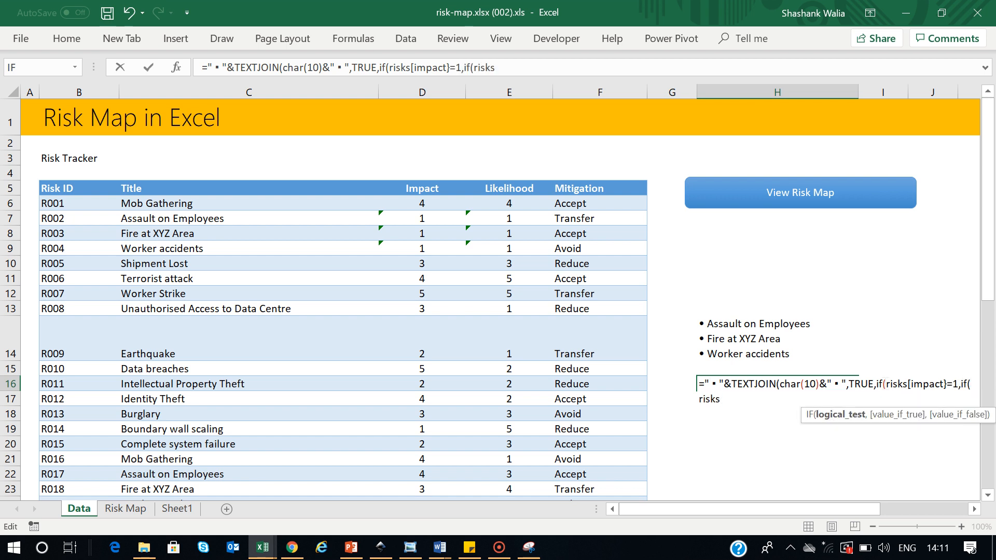
text([likelihoo)
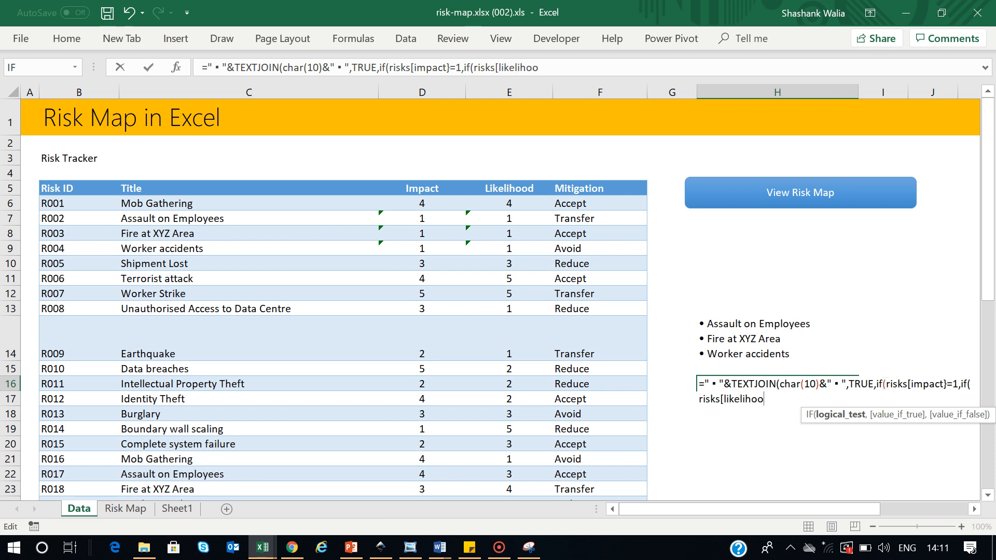
text(d])
text(=1)
drag(770, 510, 825, 402)
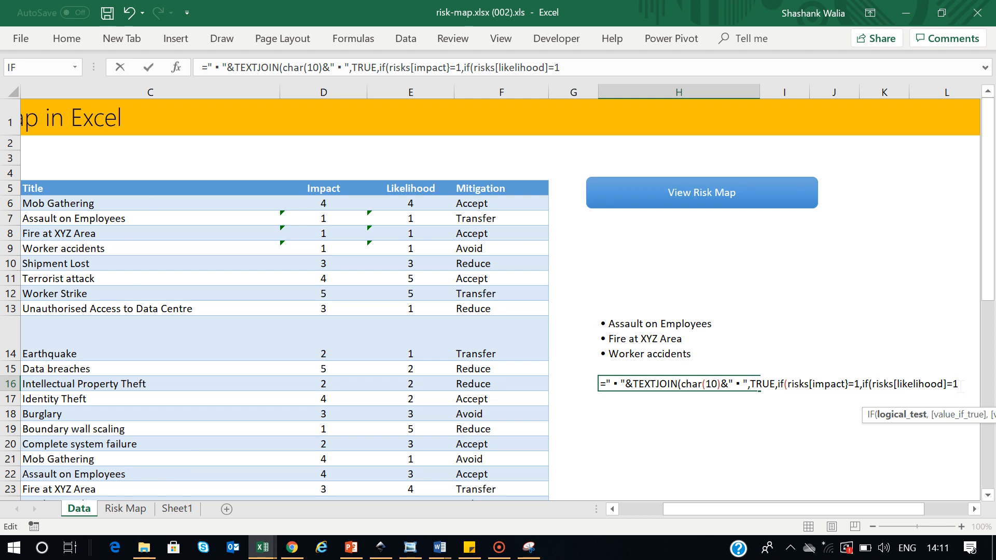
text(,risks)
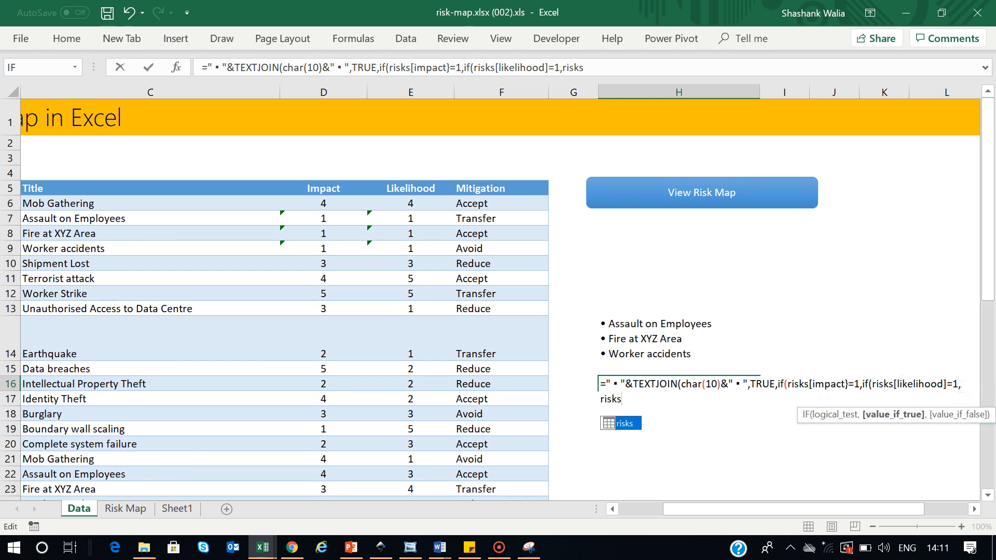
text([title)
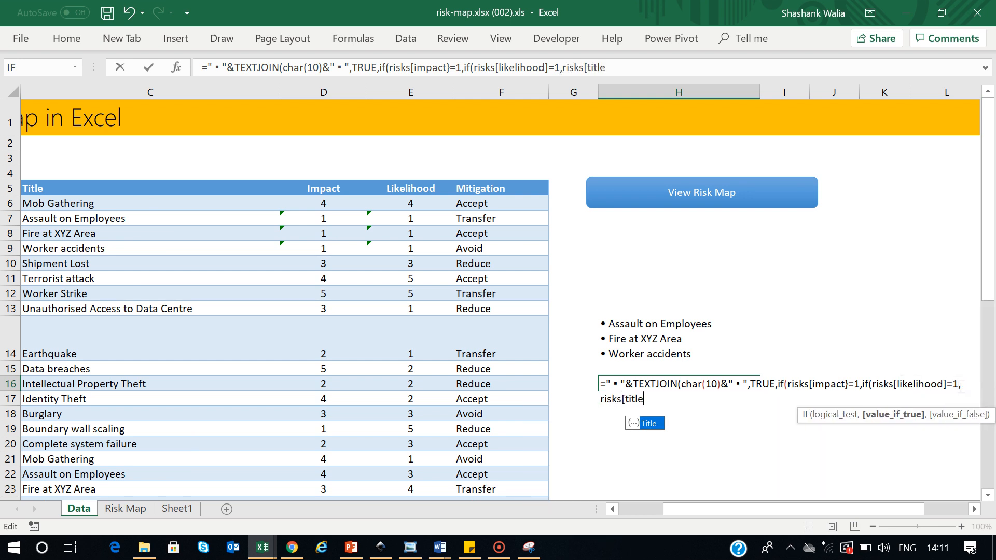
text(])
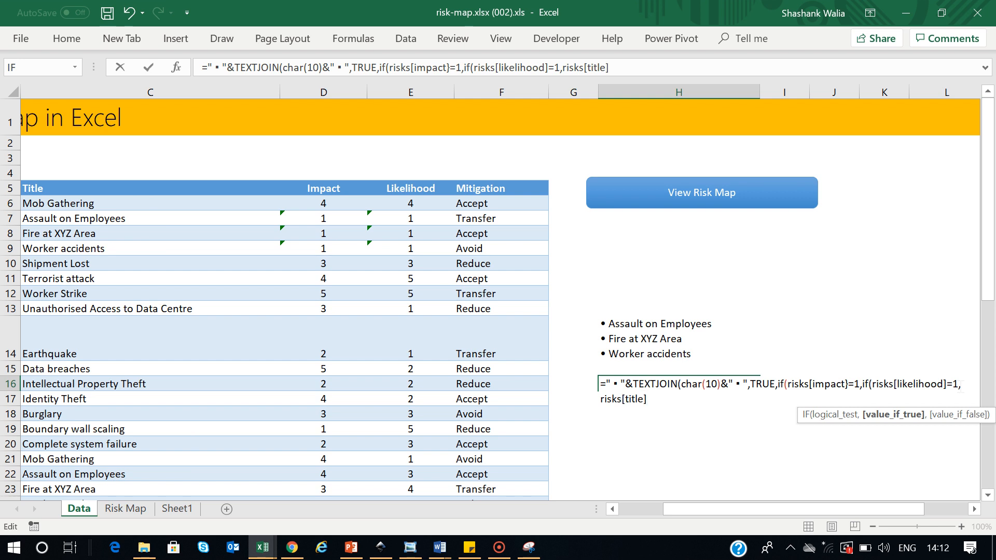
text(,"")
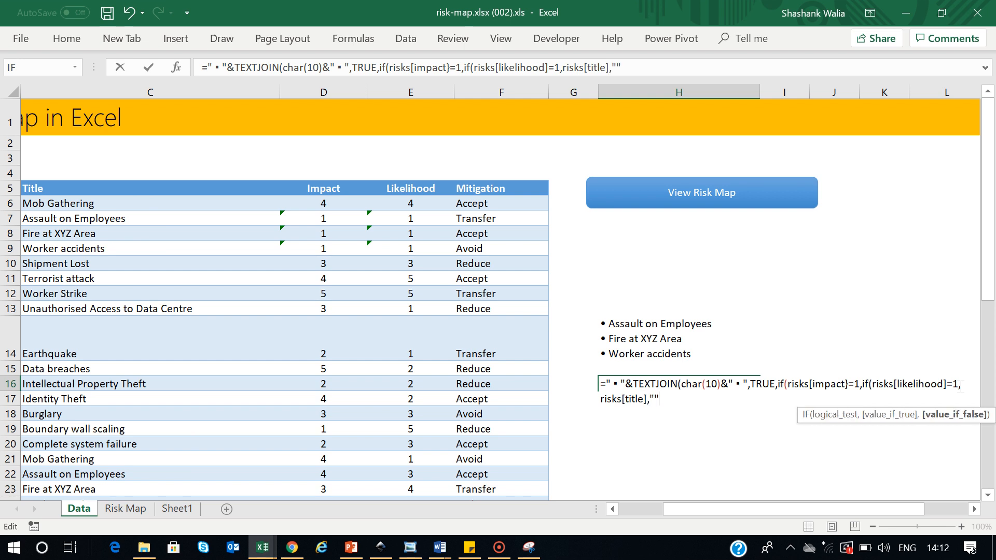
text())
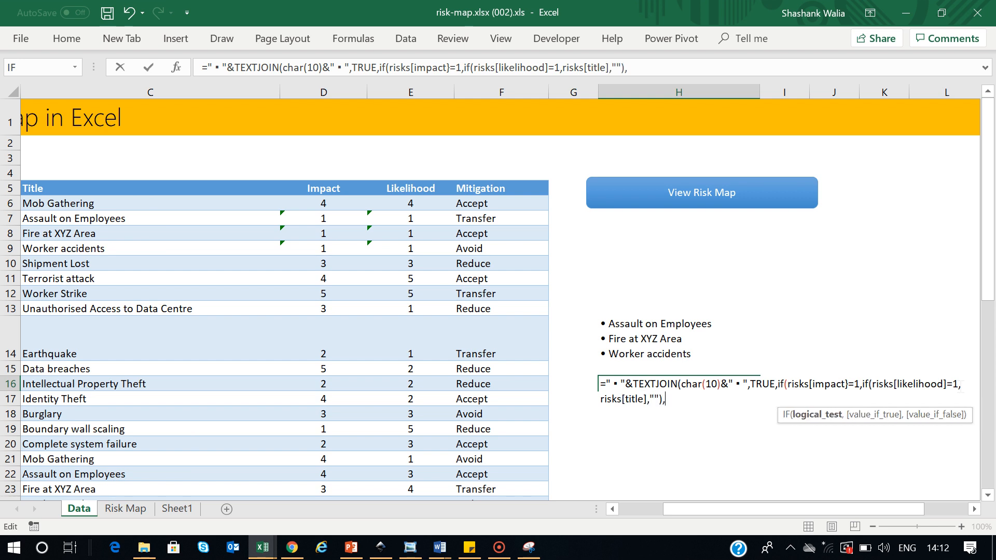
text(,"")))
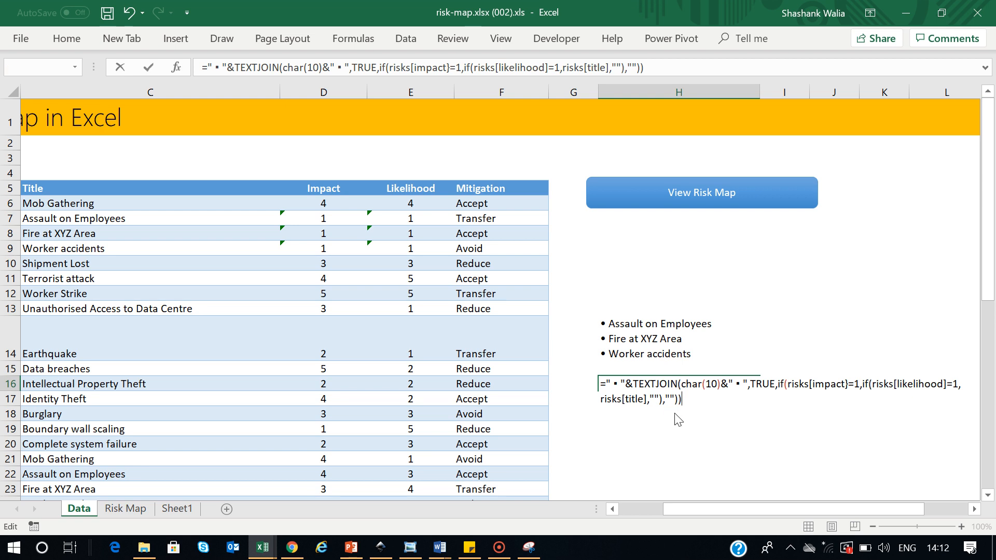
Fix the stray brace in risks[impact] and enter H16 as an array formula
key(Return)
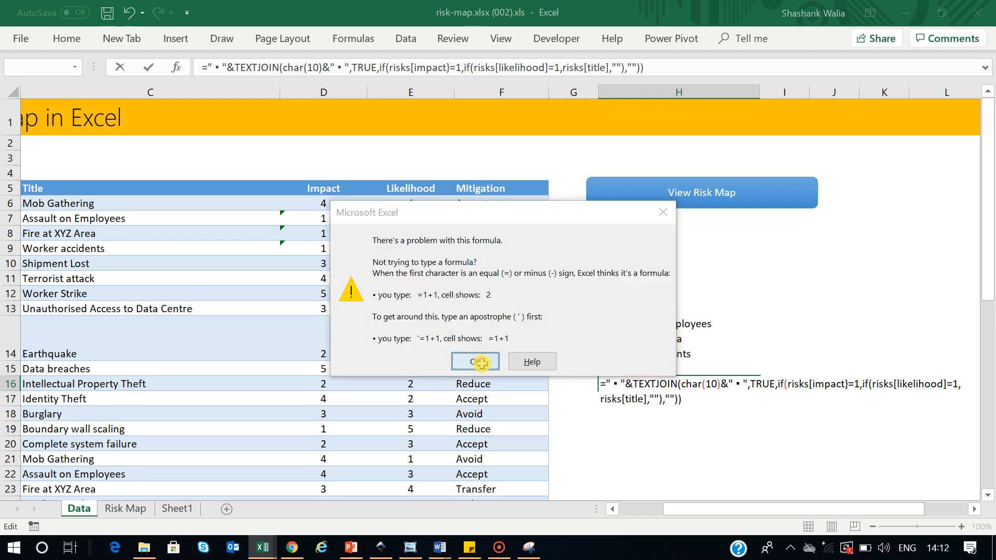
click(481, 363)
click(824, 384)
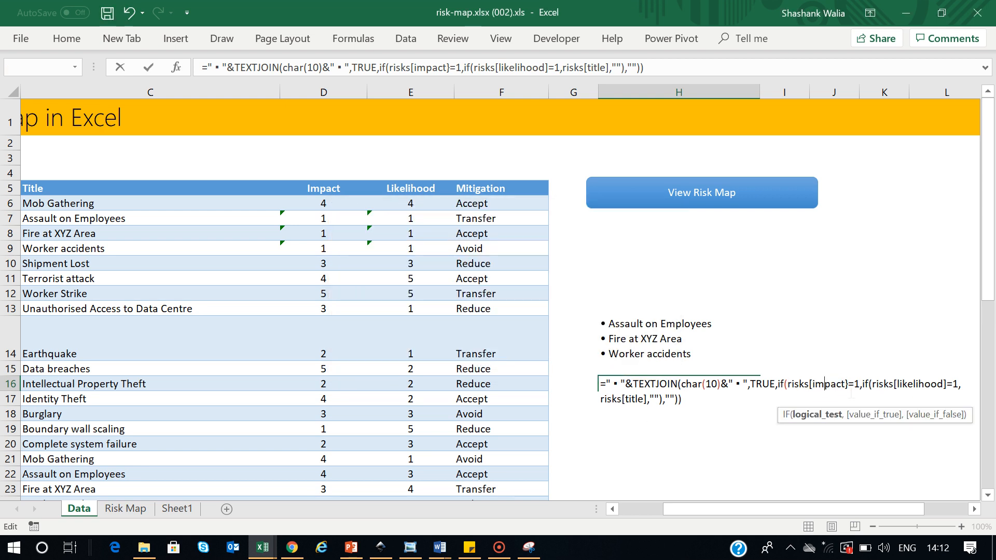
click(850, 384)
key(BackSpace)
text(])
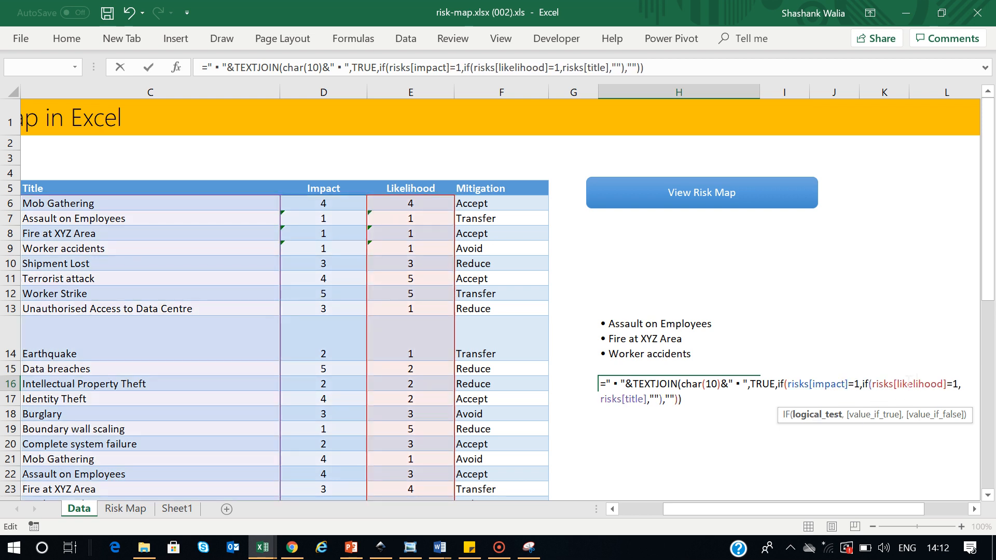
key(ctrl+Return)
Apply Wrap Text to H16 so each bulleted risk sits on its own line
click(692, 416)
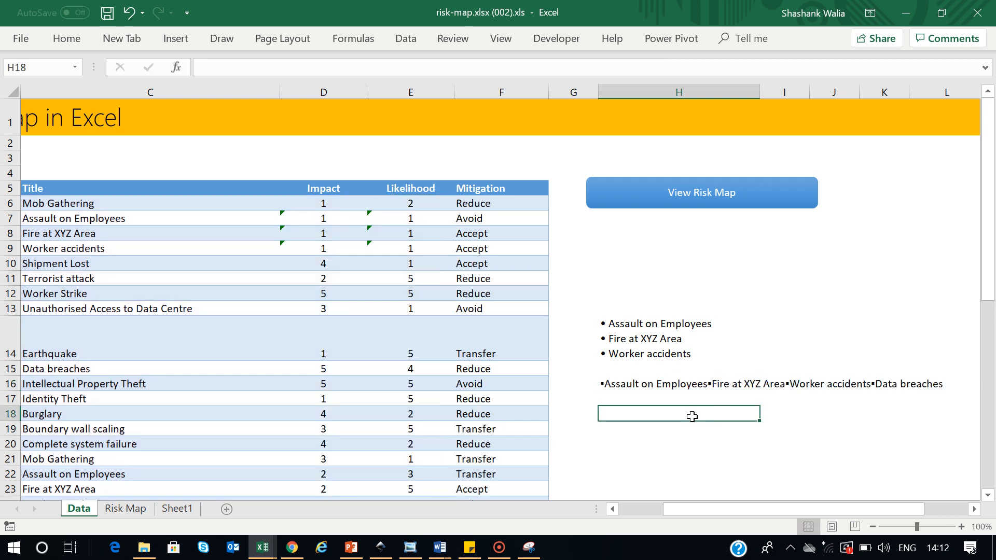
click(609, 384)
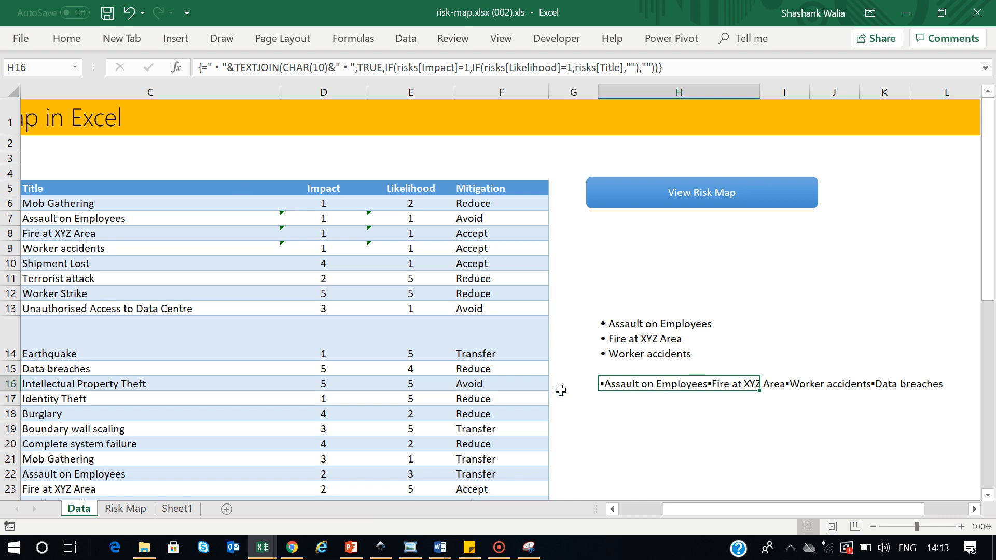
click(64, 41)
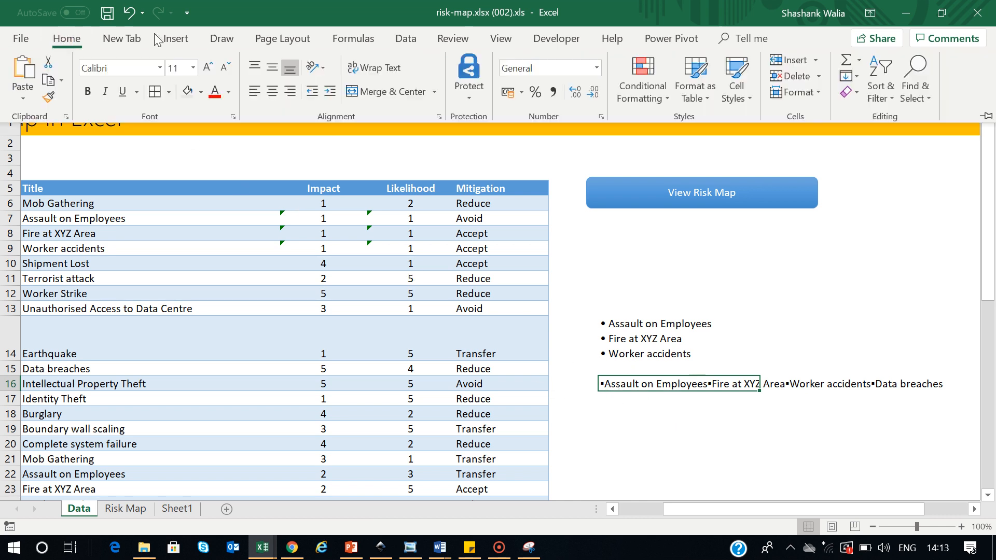
click(371, 68)
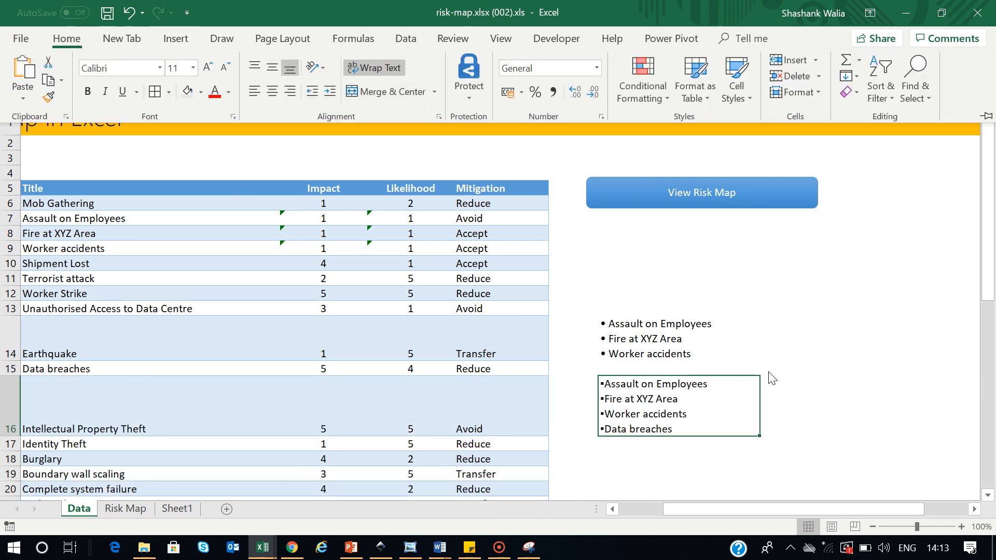
click(901, 395)
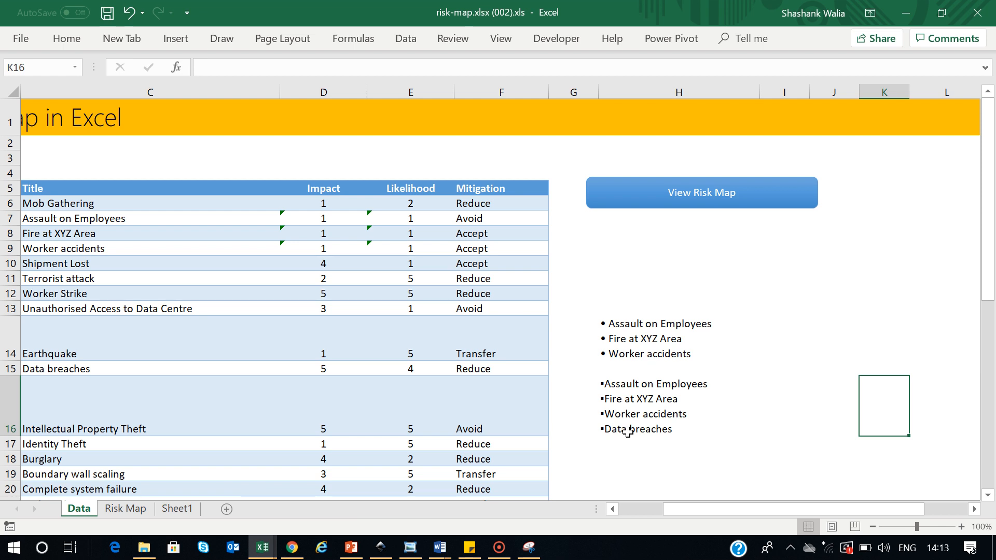
Select and copy H16's entire TEXTJOIN formula from the formula bar
click(624, 402)
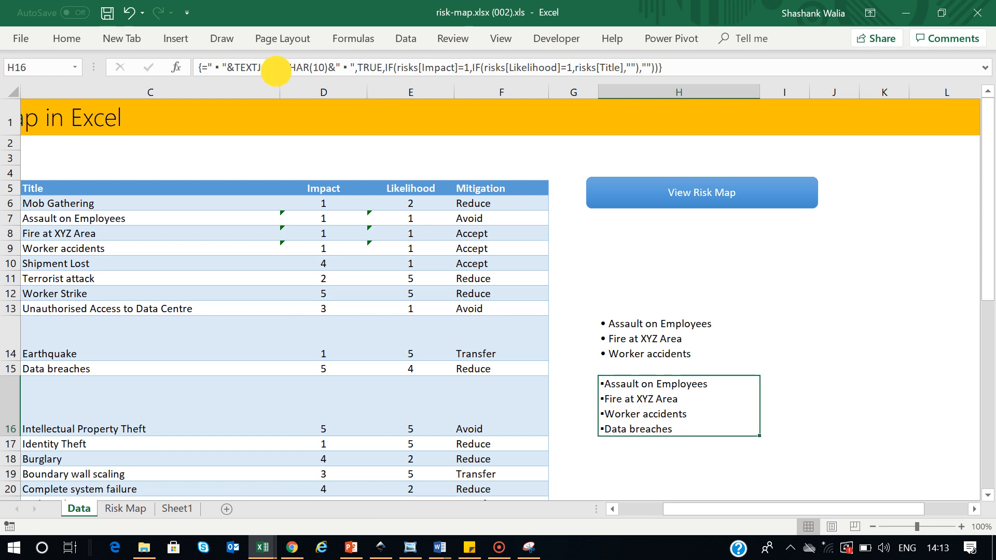
double_click(276, 68)
triple_click(276, 68)
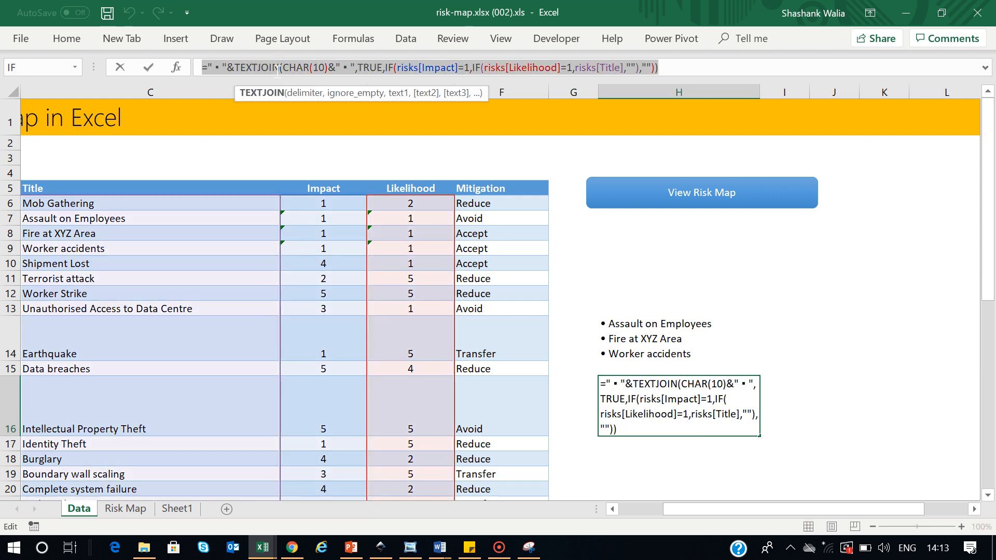
key(Escape)
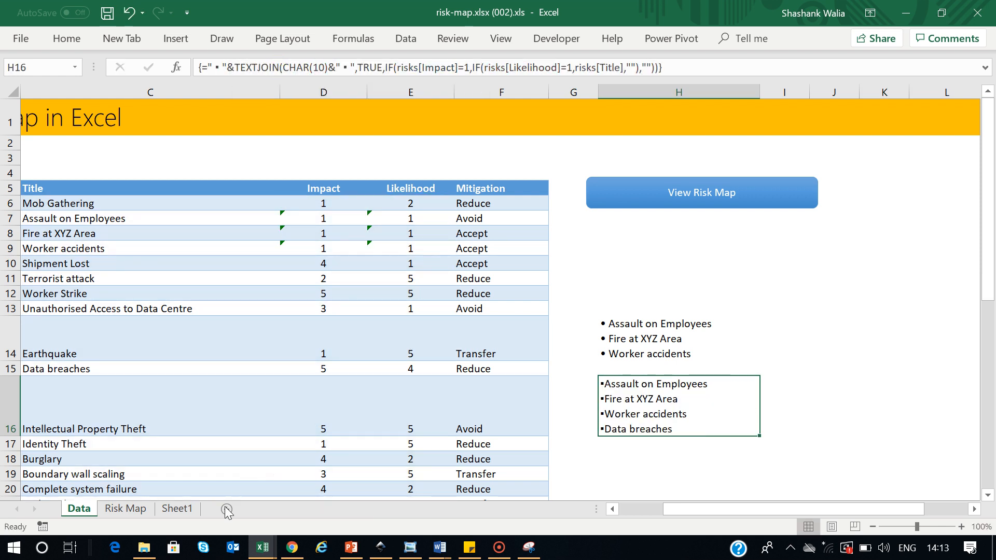
Paste the formula into Sheet1 C8, replacing the fixed 1s with C9 and B8, as an array formula
click(184, 509)
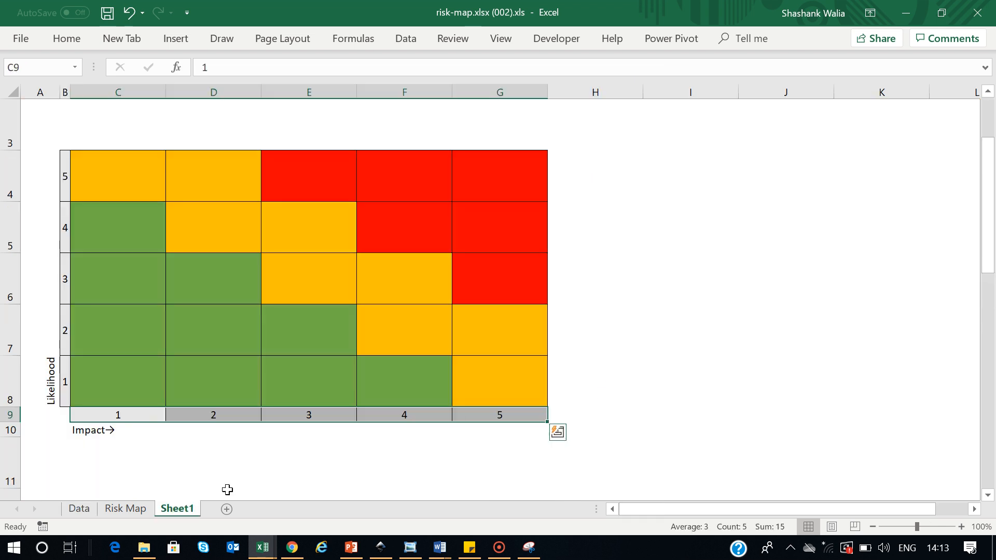
double_click(124, 386)
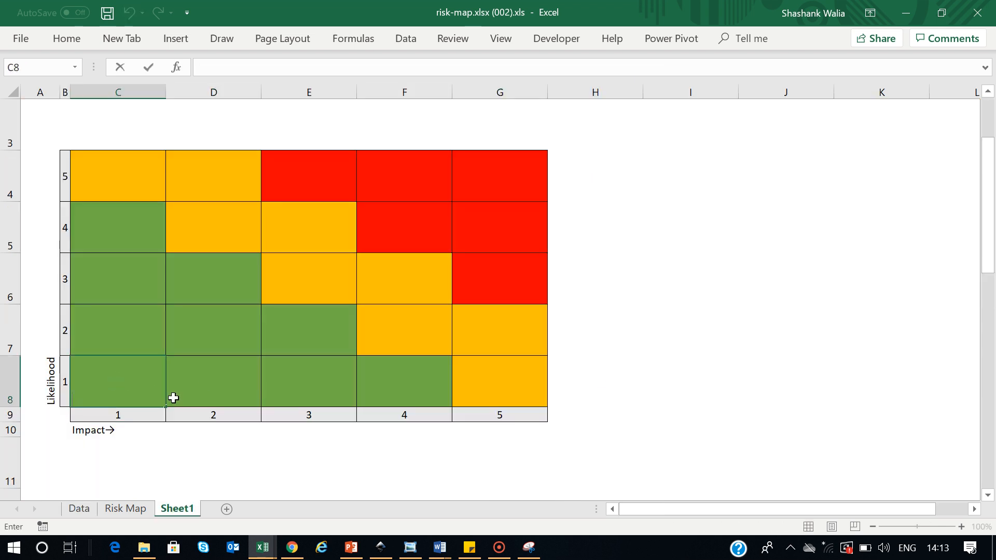
text(=" ▪ "&TEXTJOIN(CHAR(10)&" ▪ ",TRUE,IF(risks[Impact]=1,IF(risks[Likelihood]=1,risks[Title],""),"")))
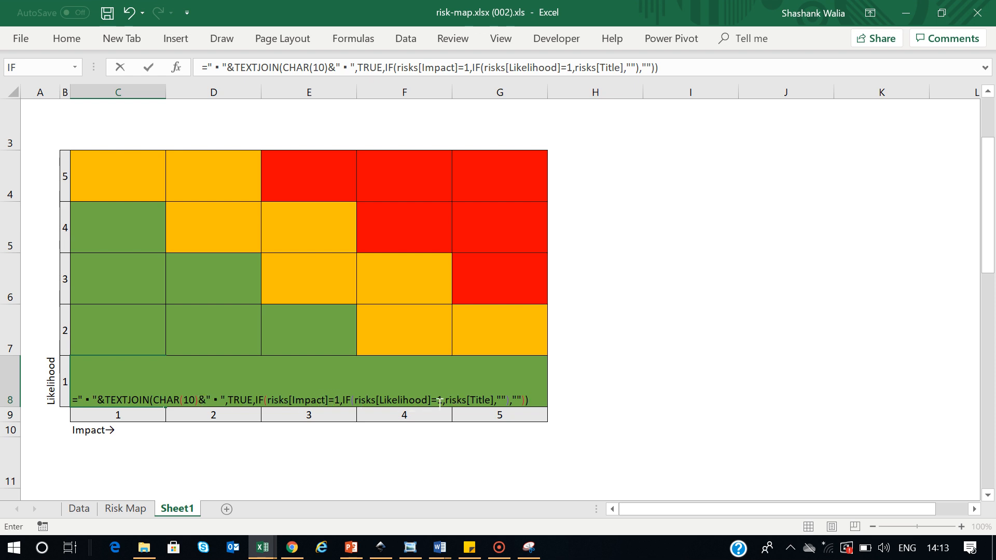
click(339, 400)
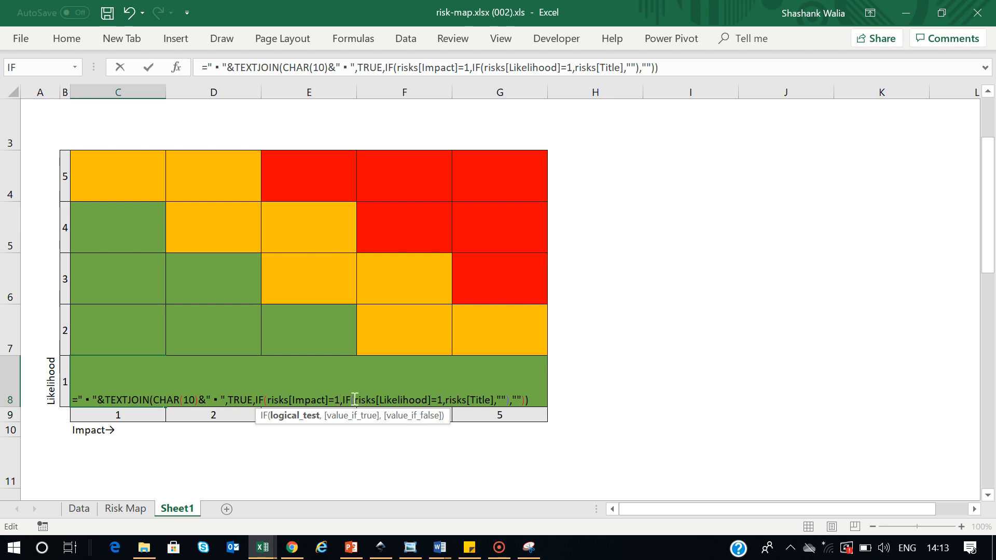
key(BackSpace)
click(110, 418)
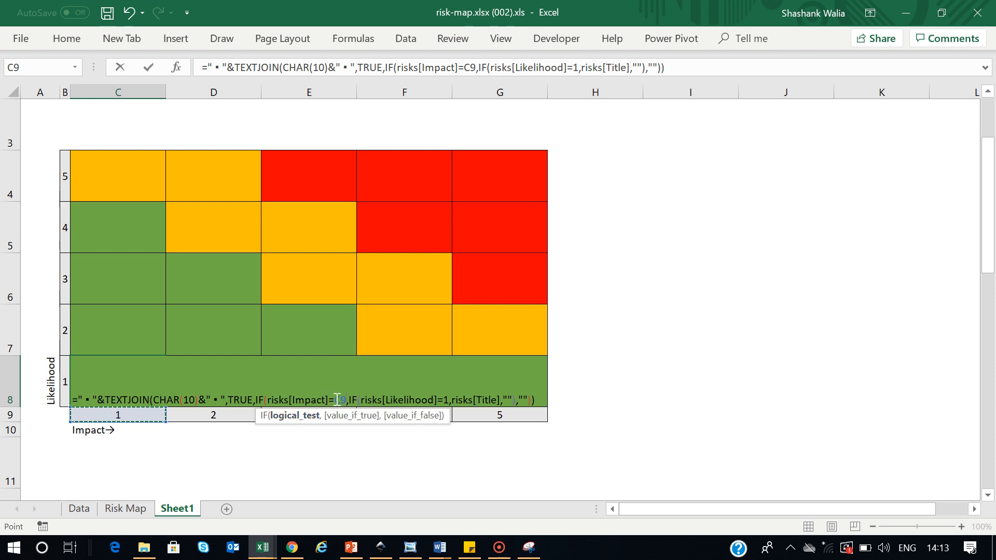
click(448, 400)
key(BackSpace)
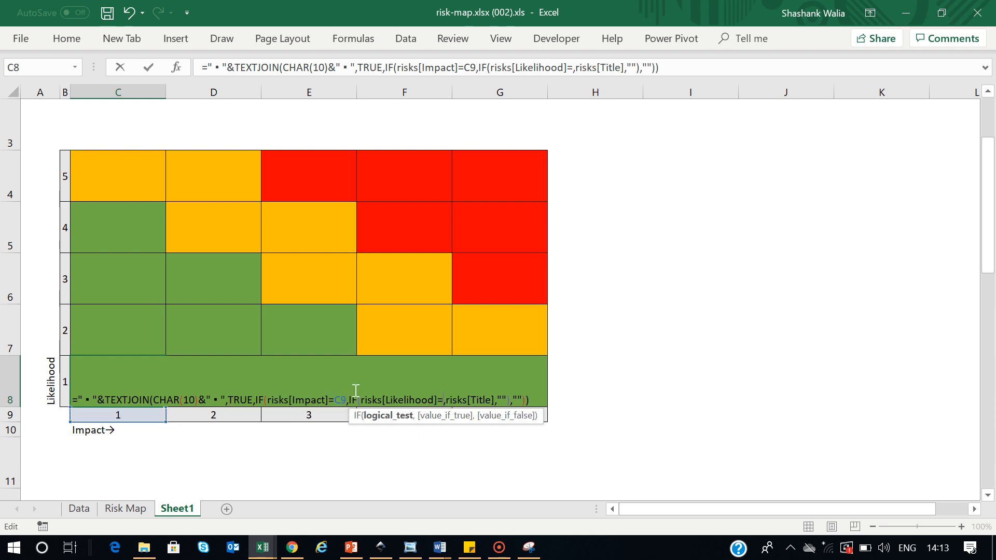
click(62, 382)
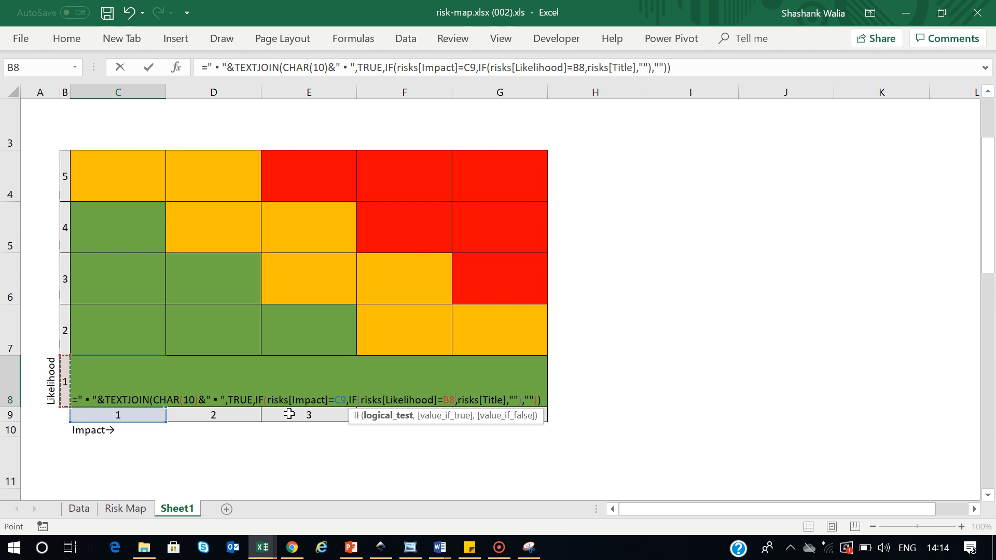
key(ctrl+shift+Return)
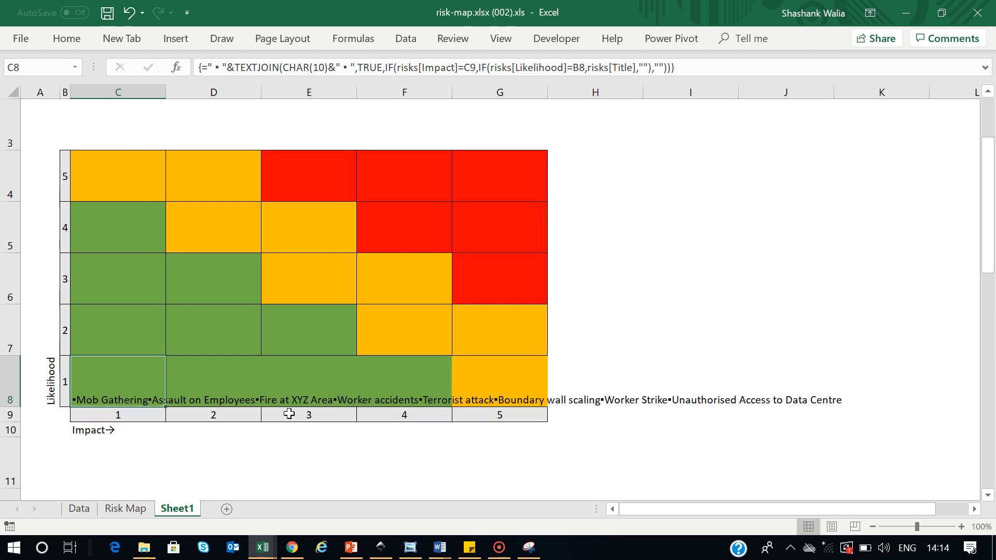
Wrap C8's text, widen column C and make row 8 taller to show the list
click(375, 461)
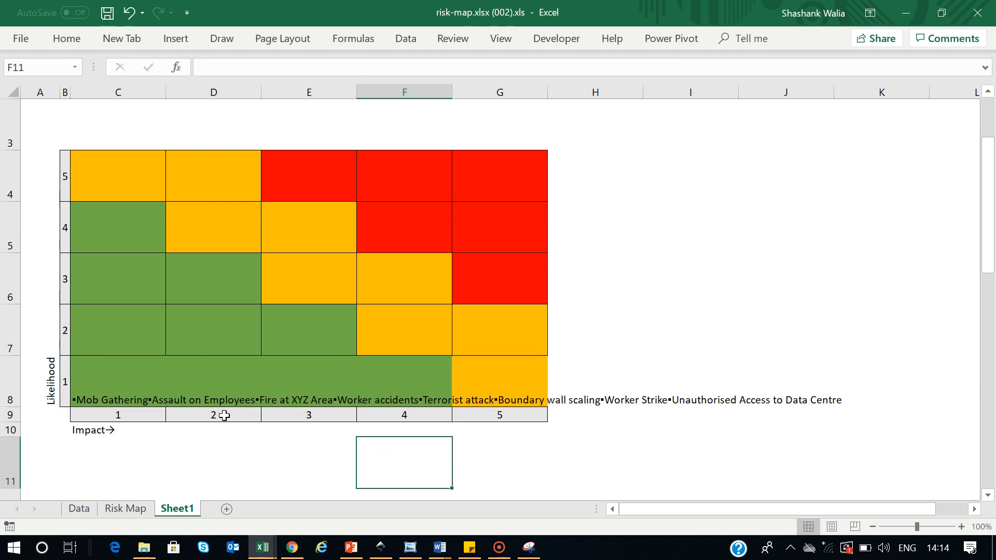
click(114, 373)
click(62, 37)
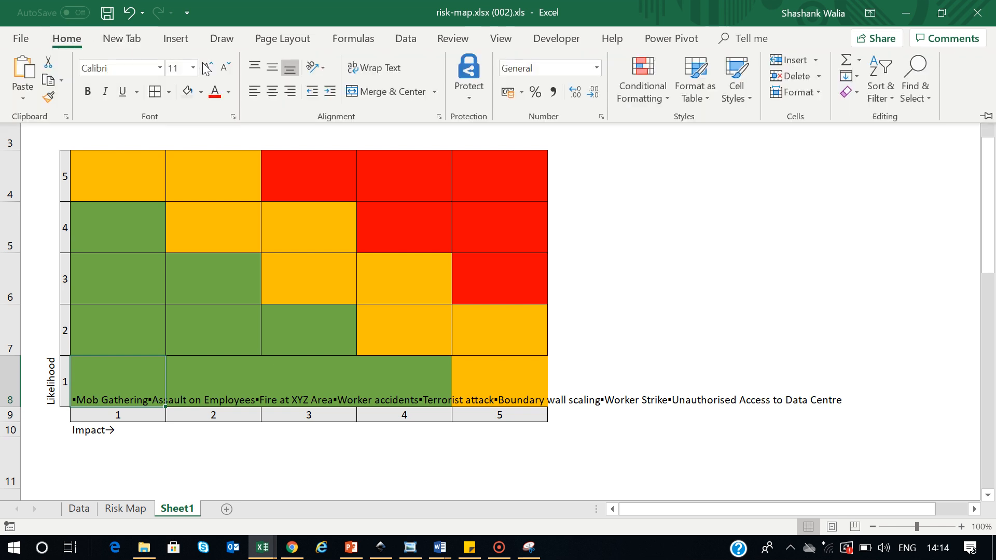
click(359, 73)
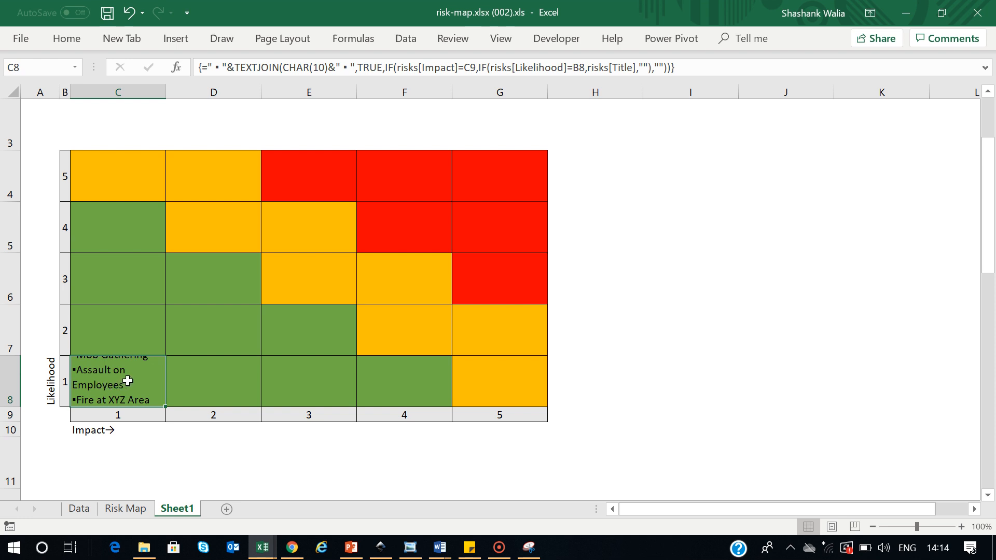
drag(166, 92, 212, 96)
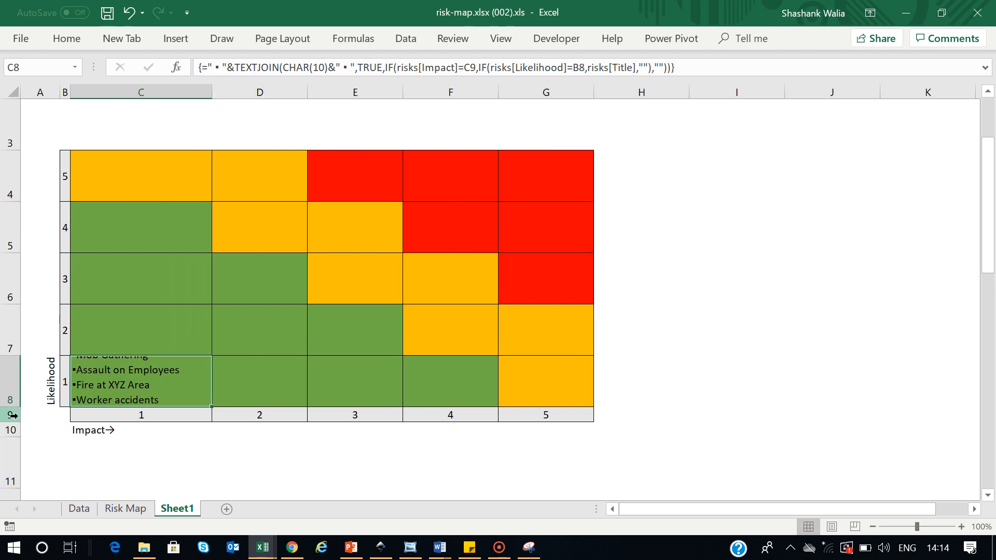
drag(12, 411, 25, 434)
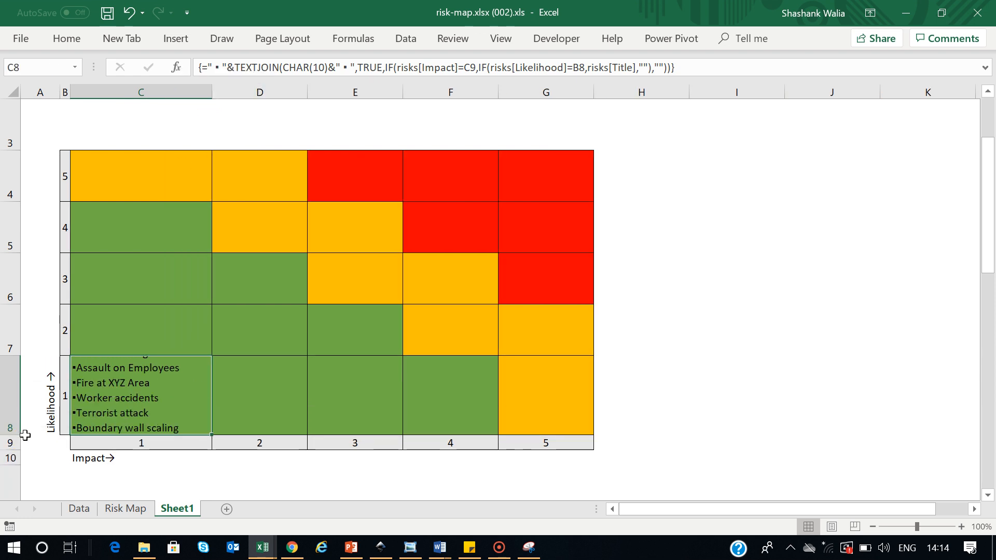
click(780, 374)
click(139, 391)
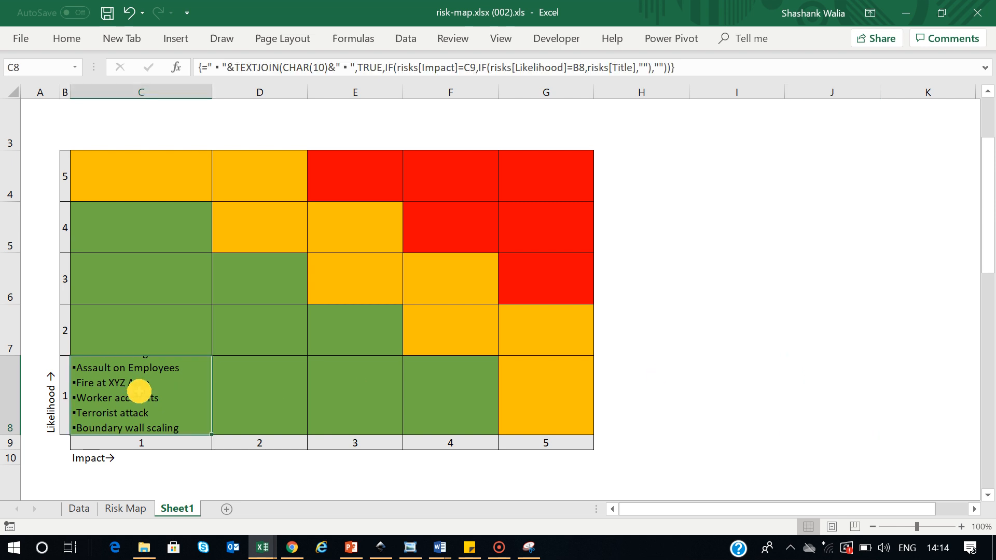
click(259, 68)
Copy C8's formula into C7 keyed to C9 and B7, entered as an array formula
key(ctrl+a)
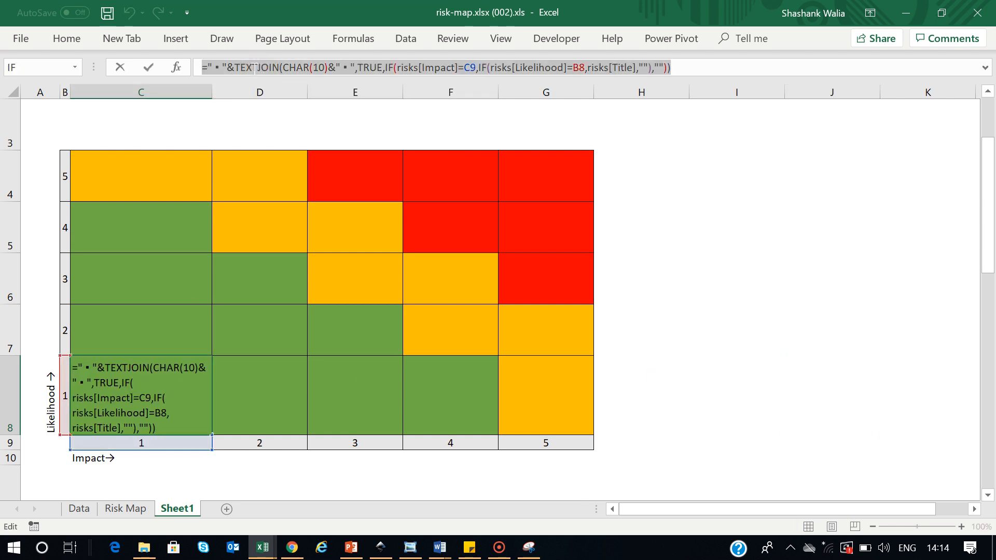
key(Escape)
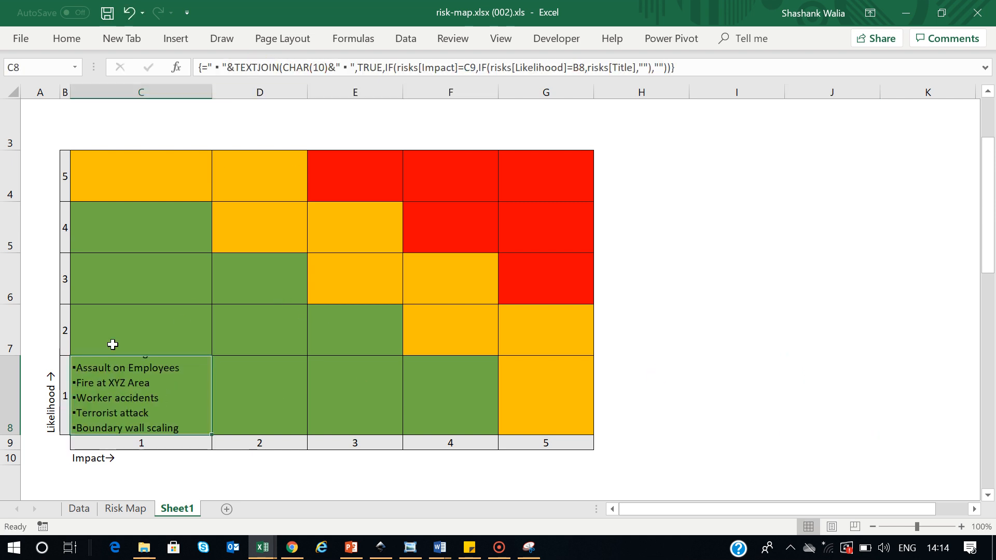
click(109, 335)
key(ctrl+v)
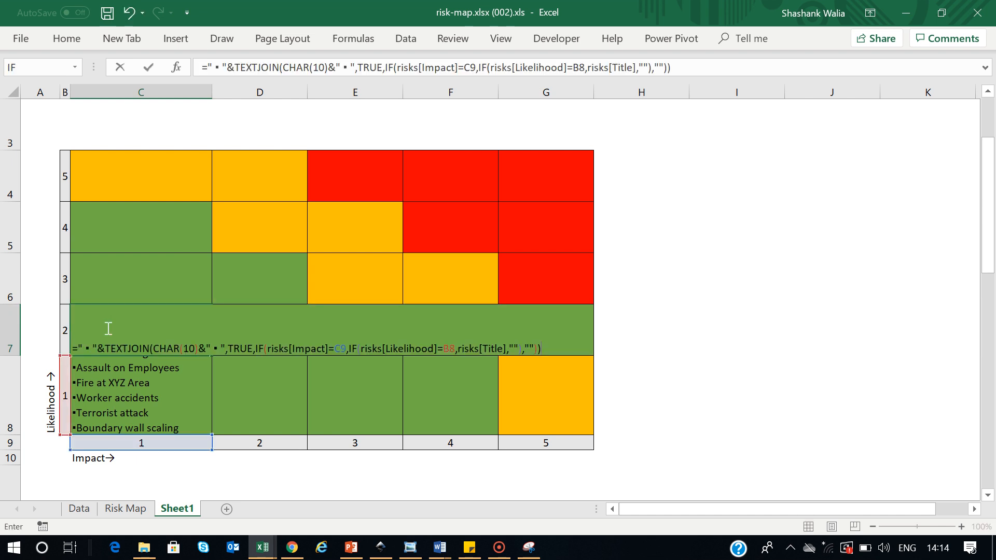
click(346, 347)
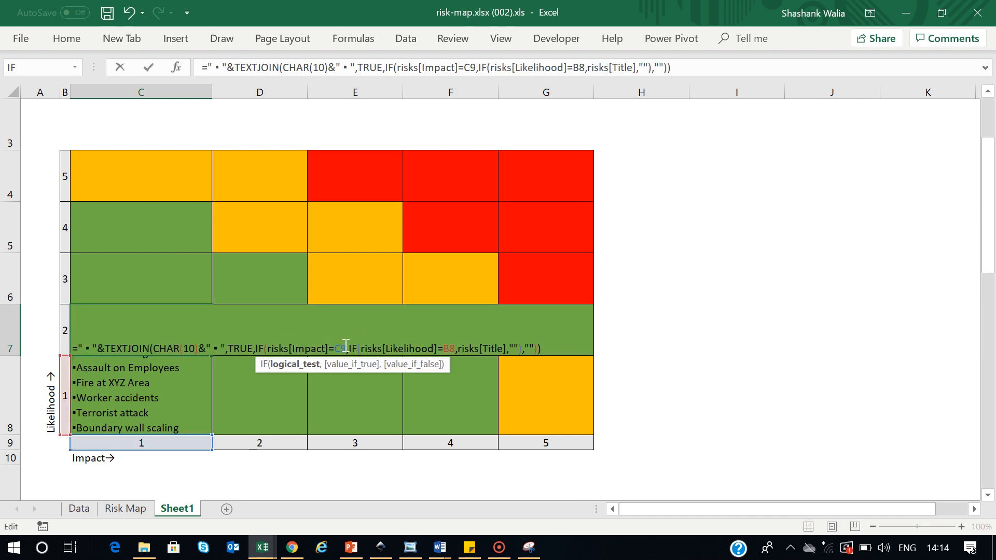
key(BackSpace)
key(BackSpace)
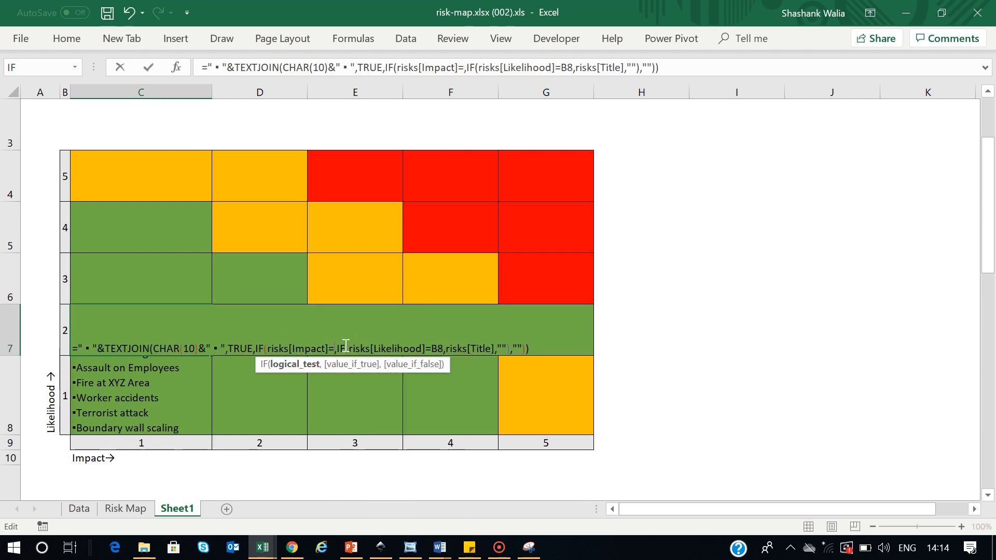
click(136, 444)
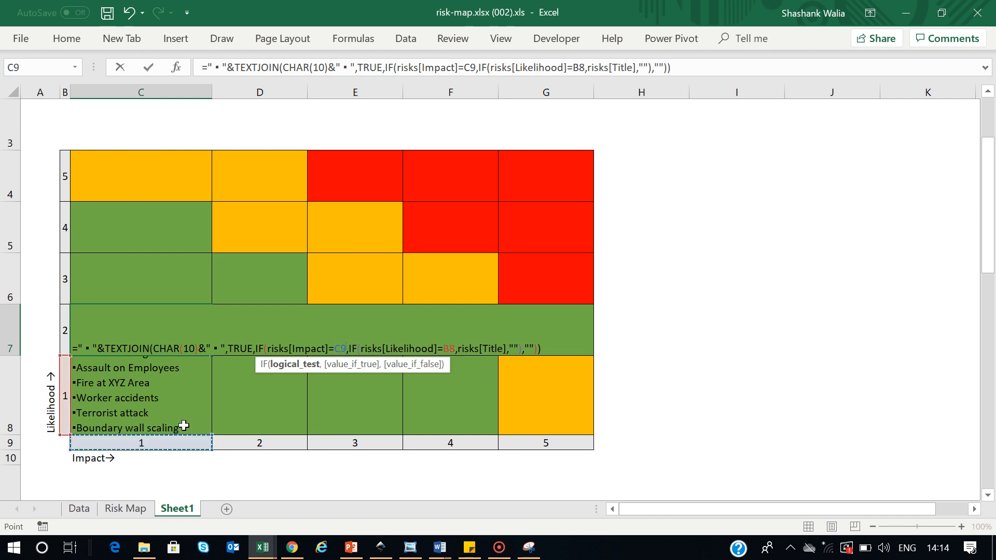
click(456, 346)
key(BackSpace)
key(BackSpace)
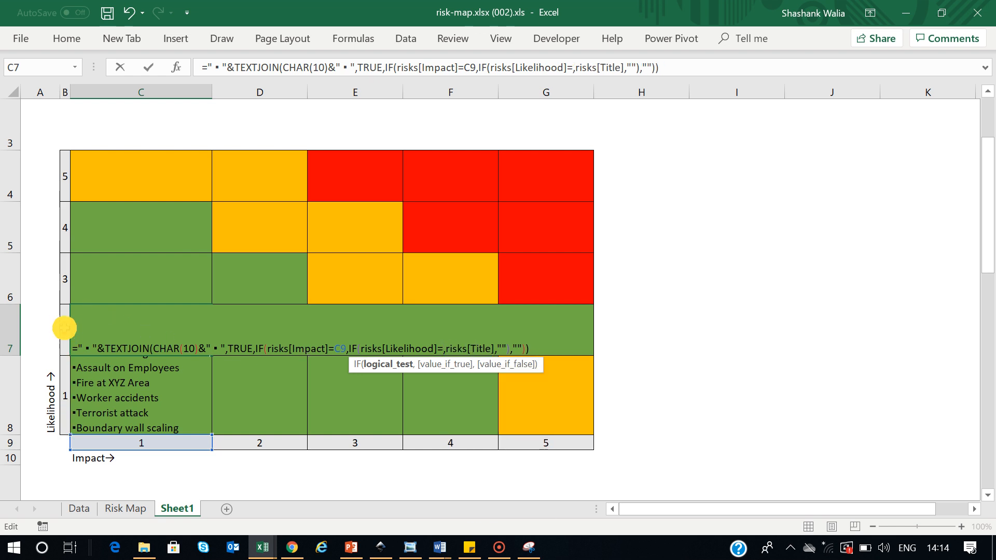
click(64, 326)
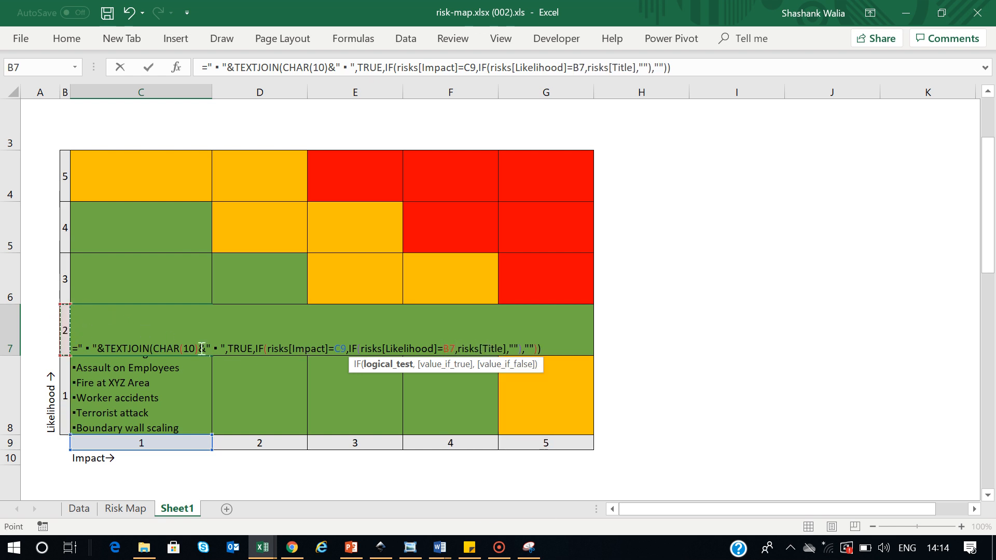
key(ctrl+Return)
Apply Wrap Text to C7 so its risk titles appear on separate lines
click(851, 338)
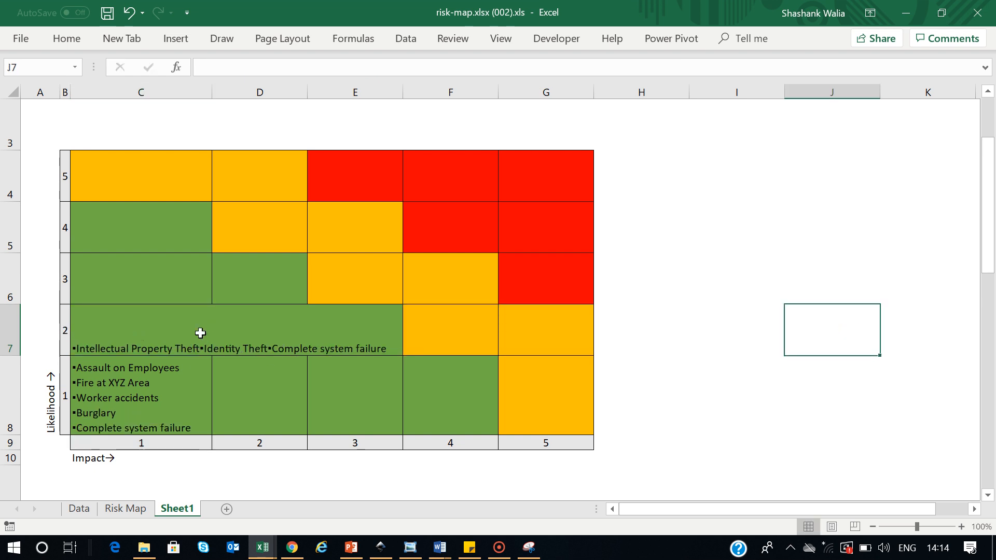
click(168, 323)
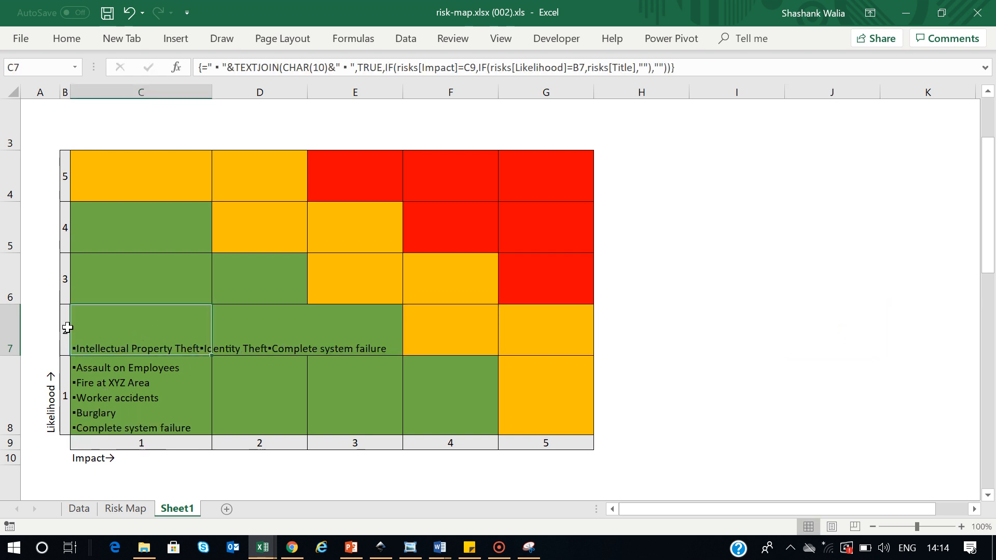
click(67, 38)
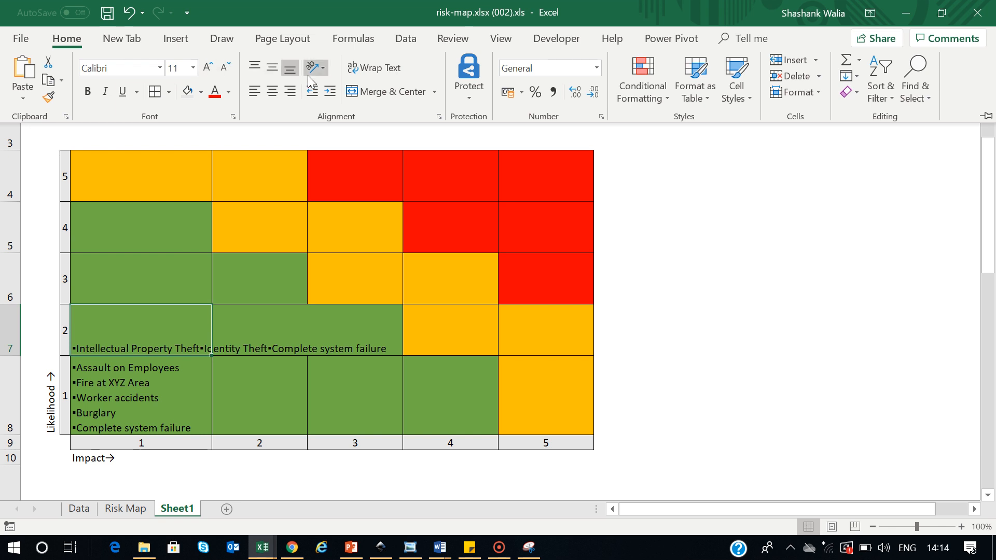
click(375, 68)
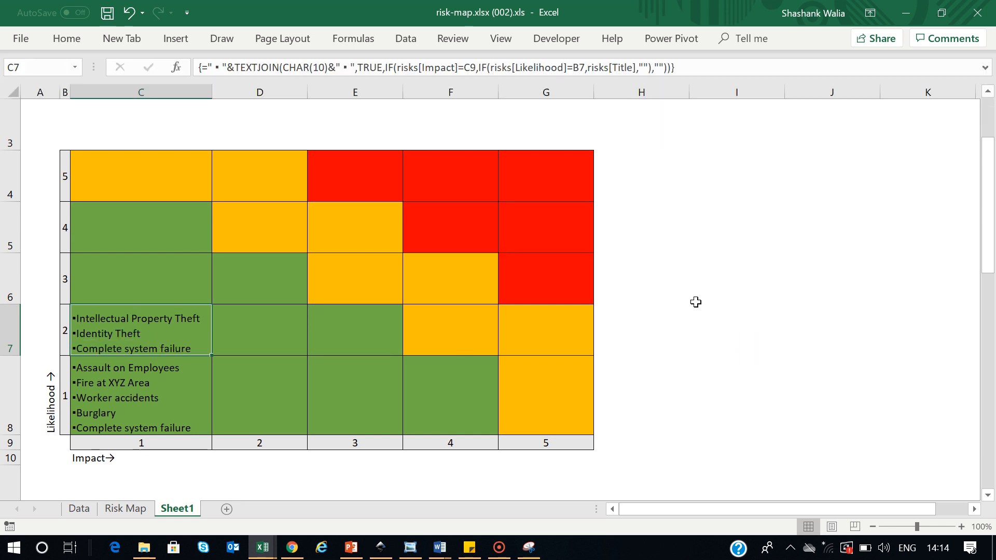
click(697, 300)
click(126, 334)
click(279, 68)
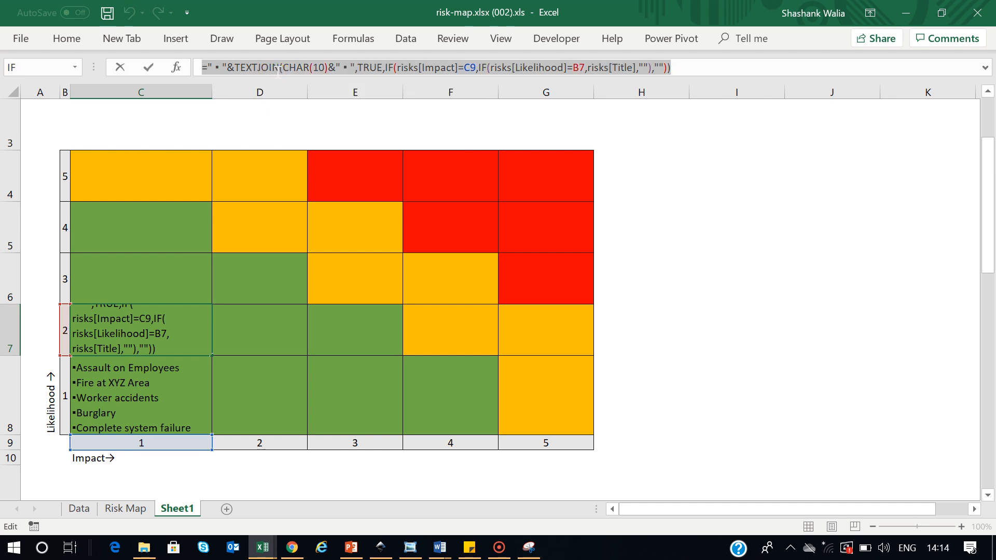
Paste the formula into G8 keyed to G9 and B8, entered as an array formula
key(Escape)
double_click(545, 397)
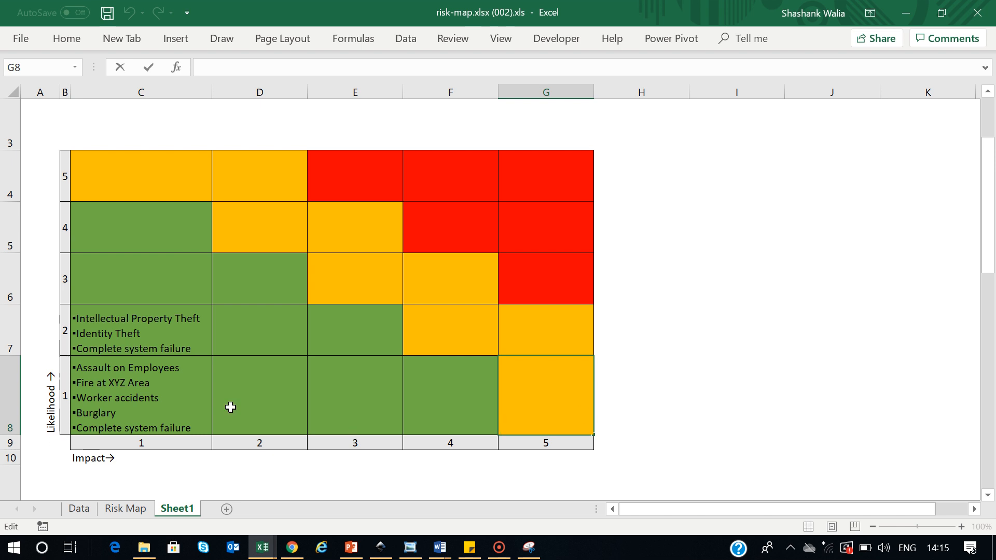
key(ctrl+v)
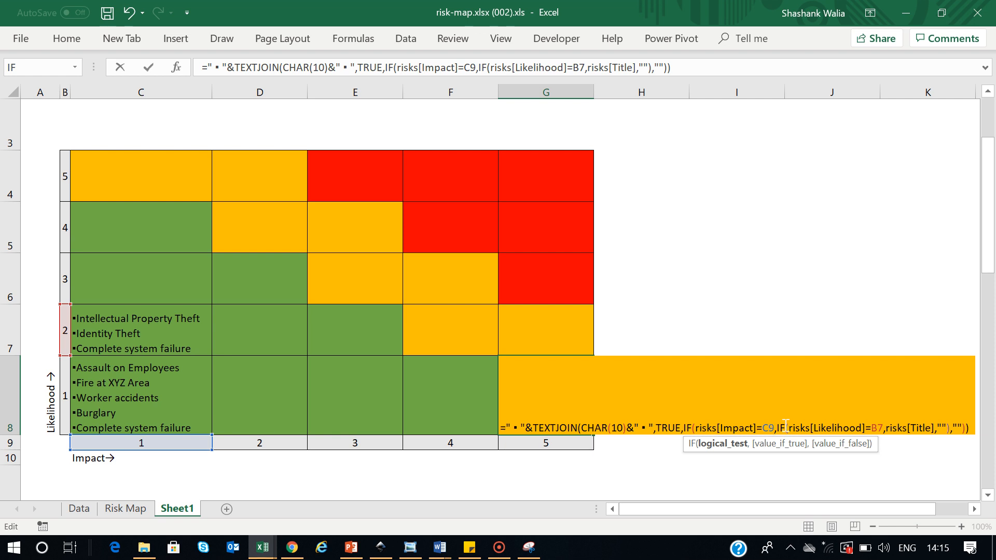
key(BackSpace)
key(BackSpace)
click(542, 444)
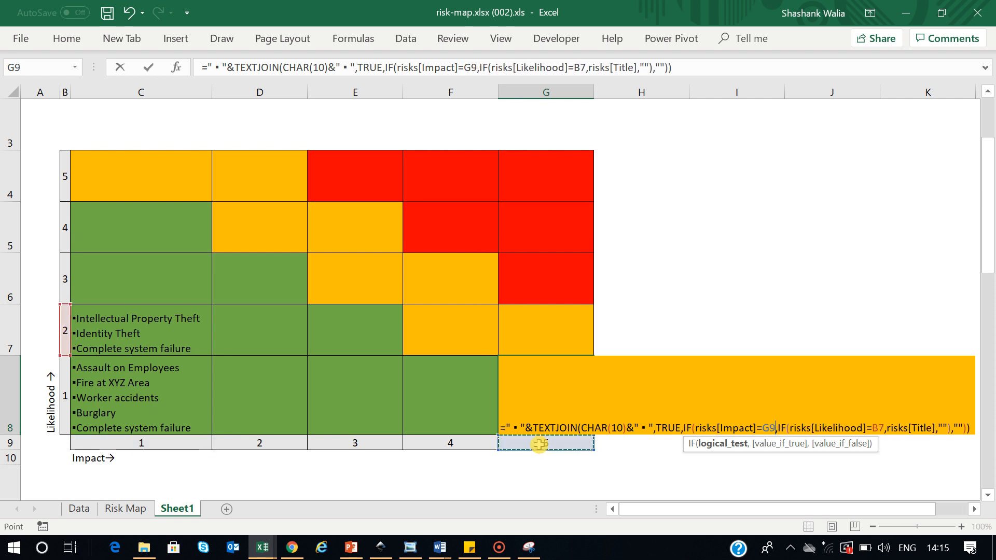
click(885, 427)
key(BackSpace)
key(BackSpace)
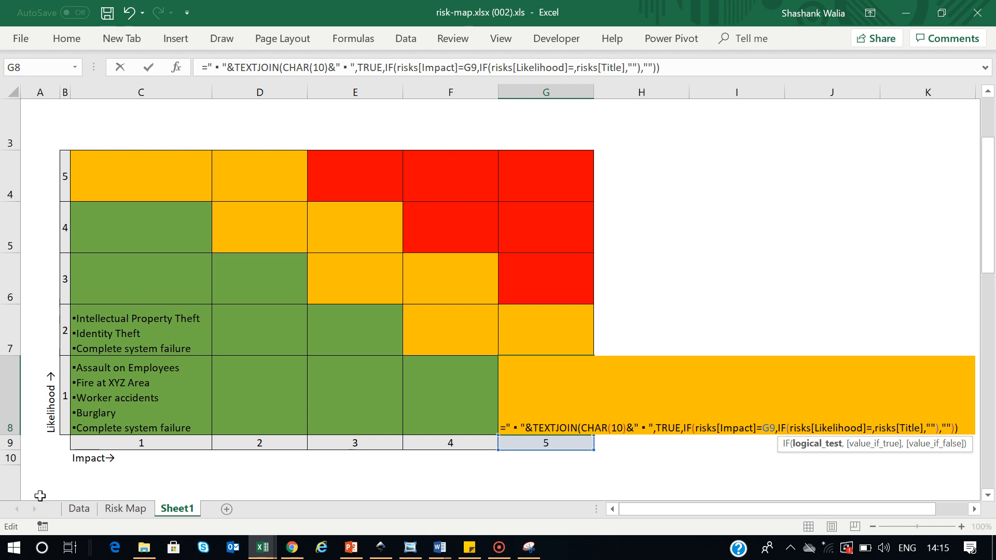
click(63, 415)
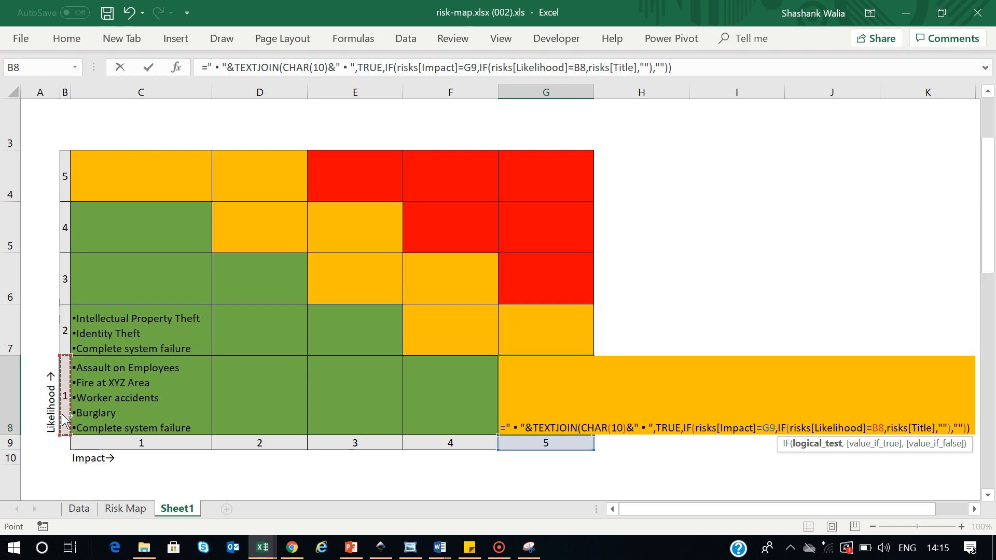
key(ctrl+Return)
Wrap G8's text so Burglary and Identity Theft appear on separate lines
click(731, 369)
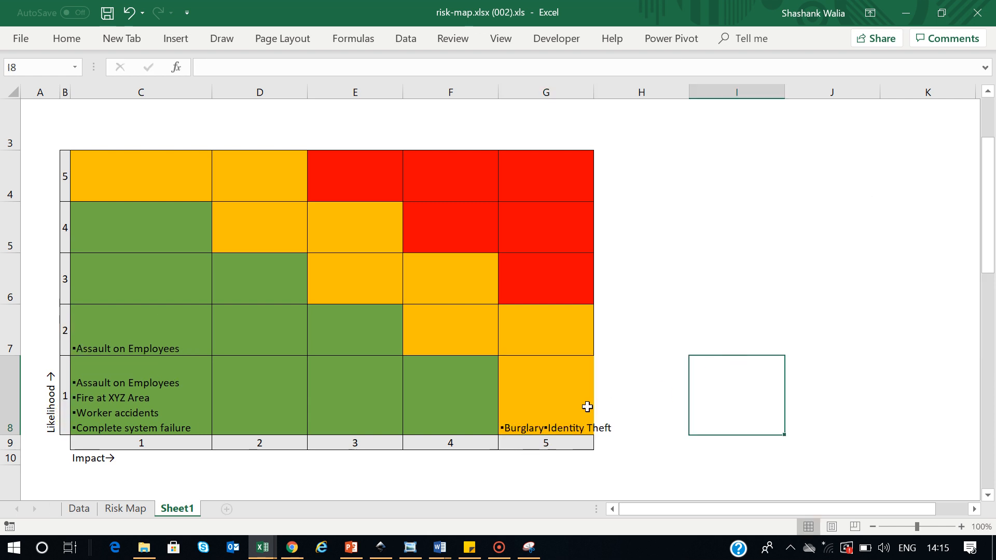
click(561, 401)
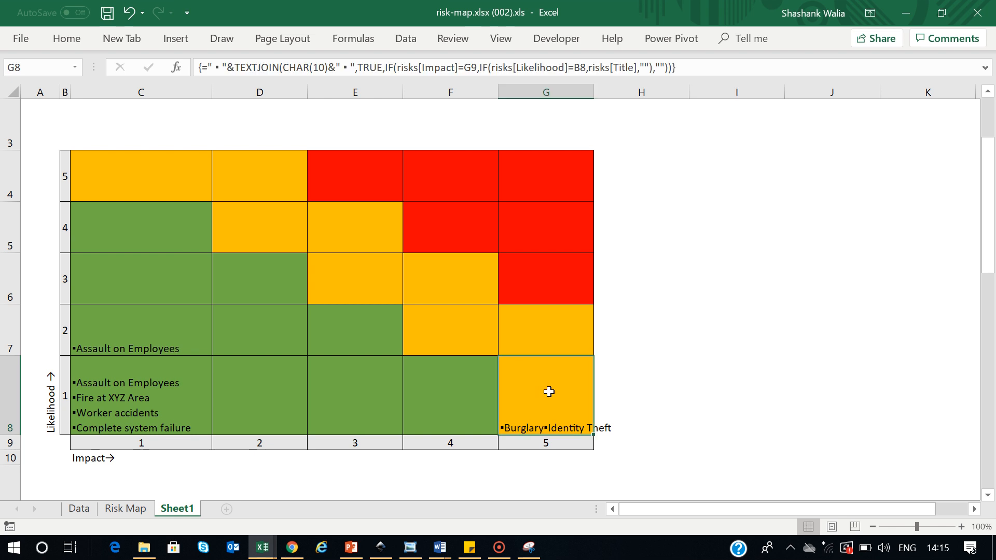
click(67, 38)
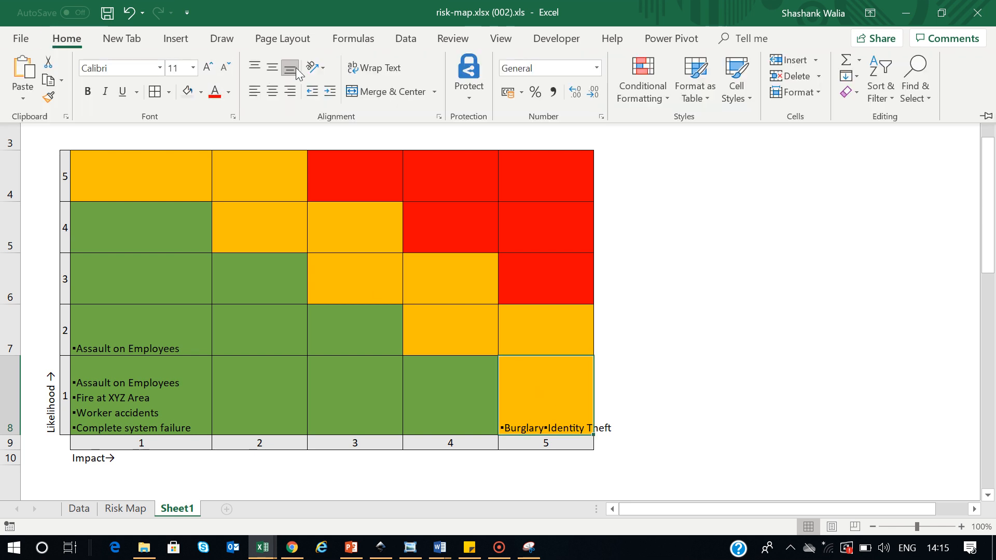
click(373, 68)
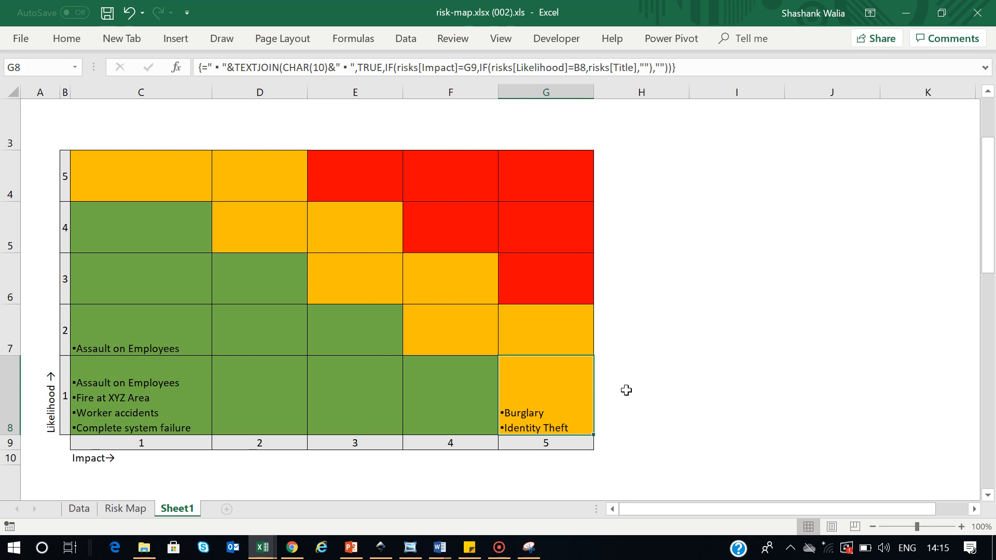
click(553, 169)
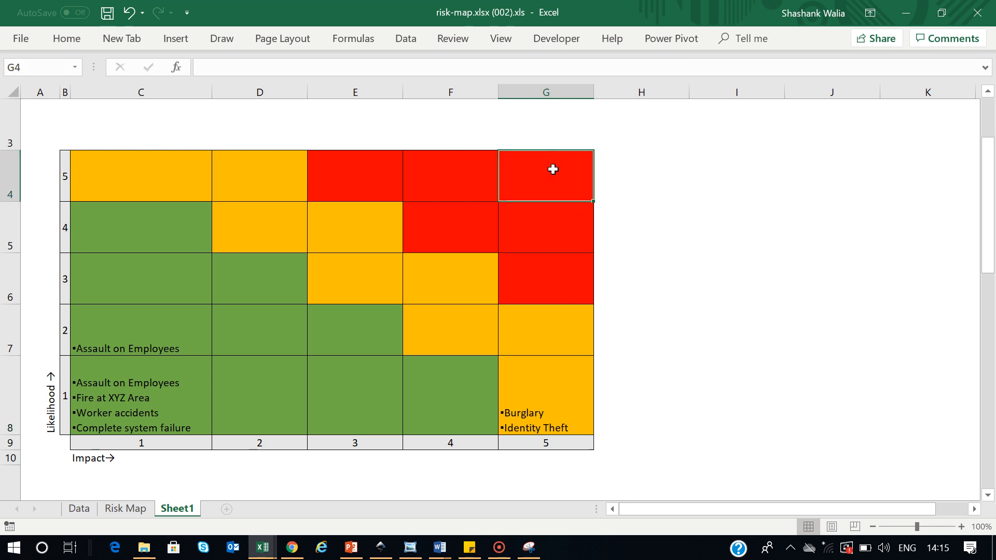
Paste the formula into G4 keyed to G9 and B4 and commit it
double_click(524, 178)
key(ctrl+v)
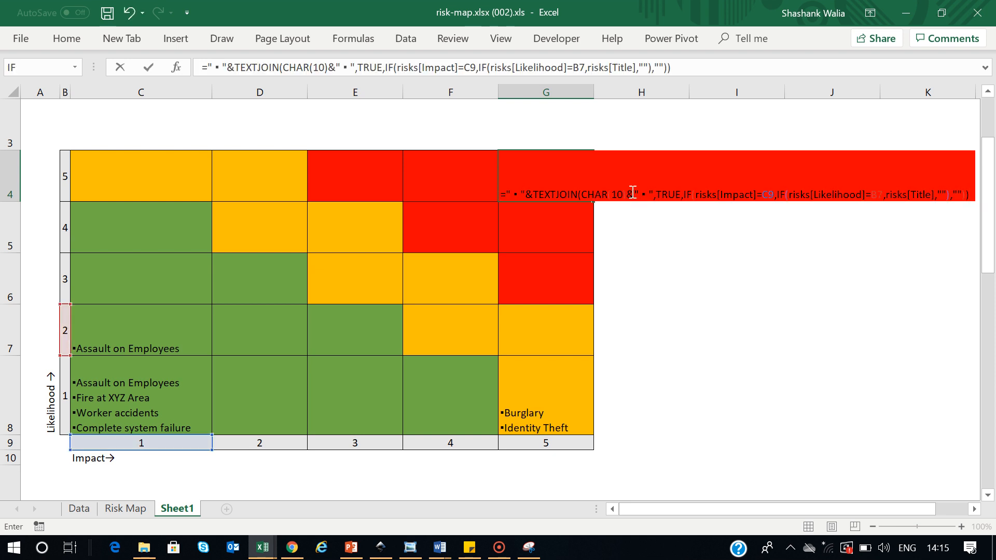
click(775, 195)
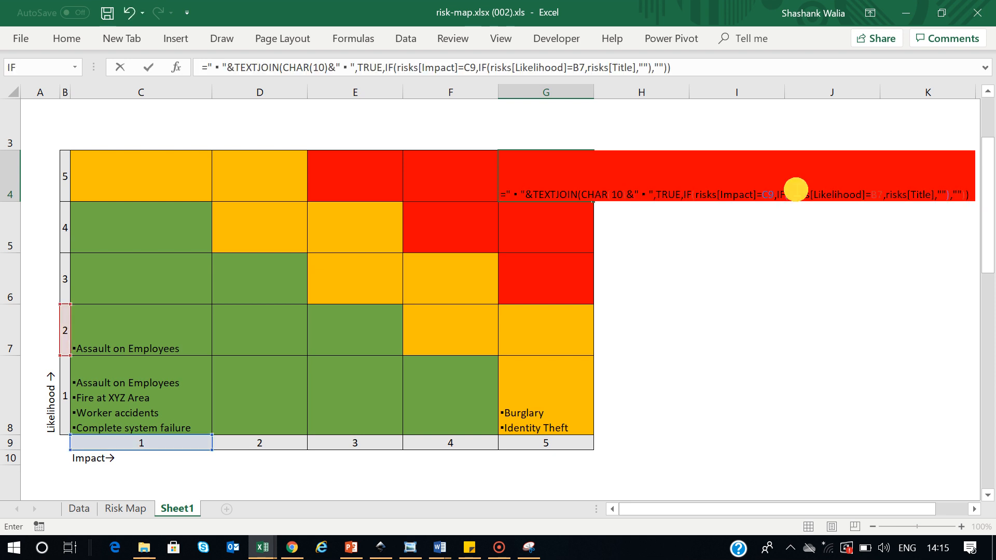
key(BackSpace)
key(BackSpace)
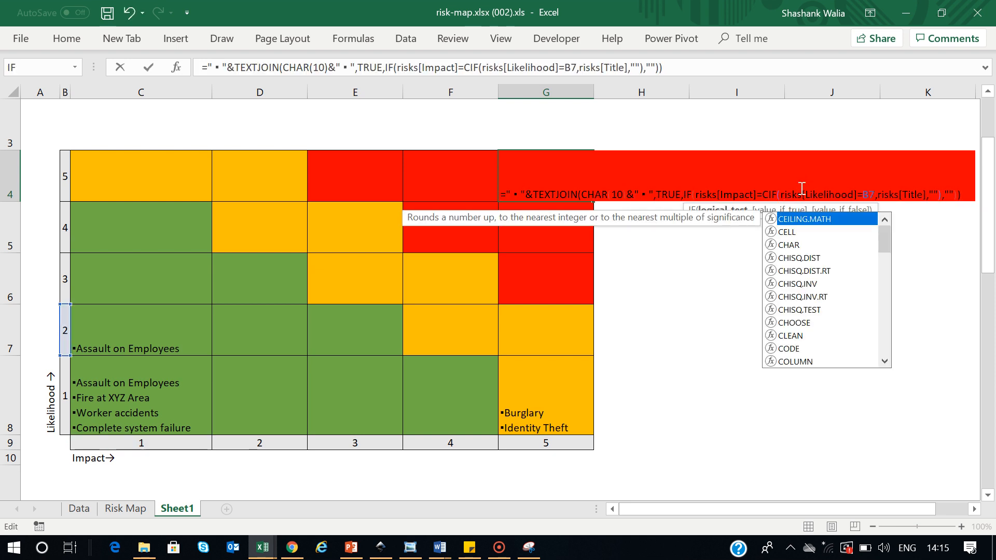
key(BackSpace)
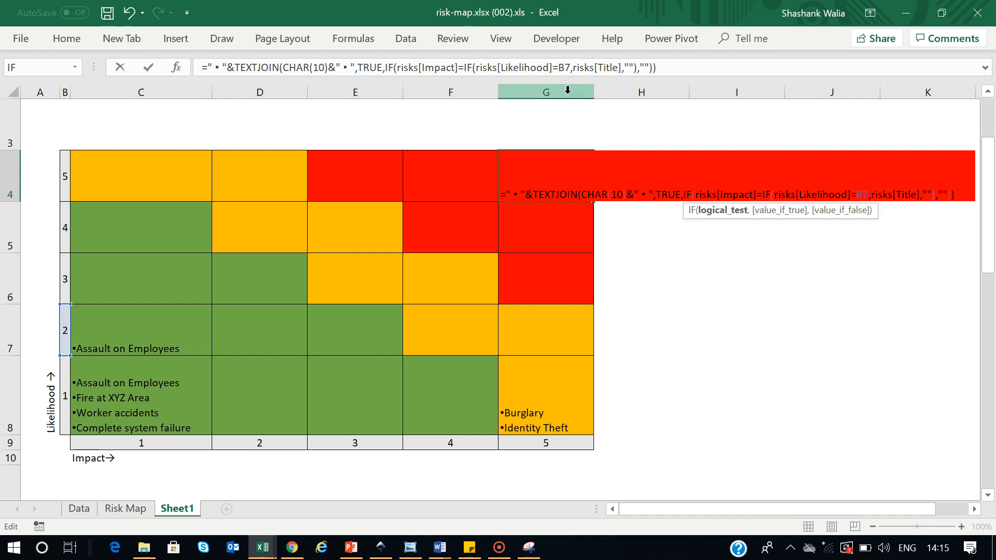
click(546, 442)
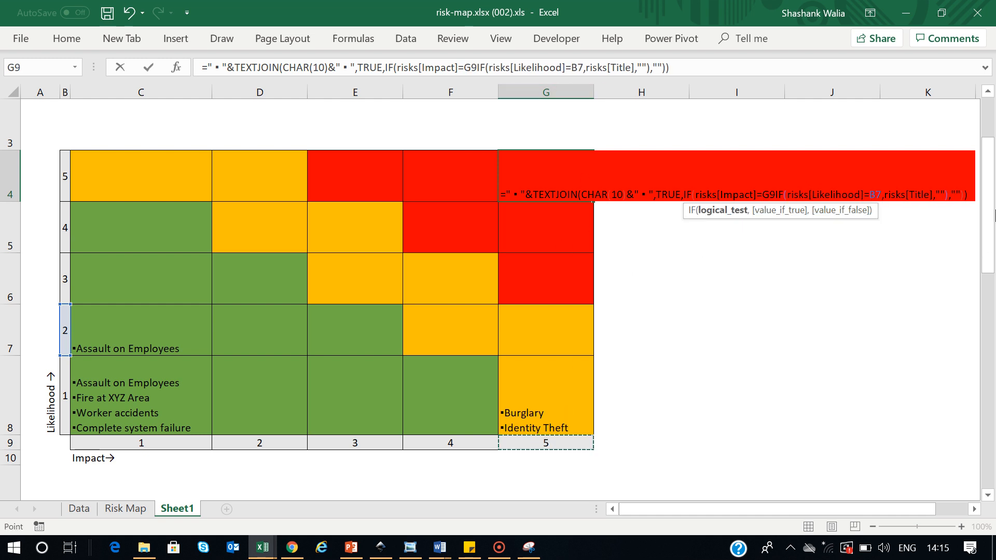
click(885, 194)
key(BackSpace)
key(BackSpace)
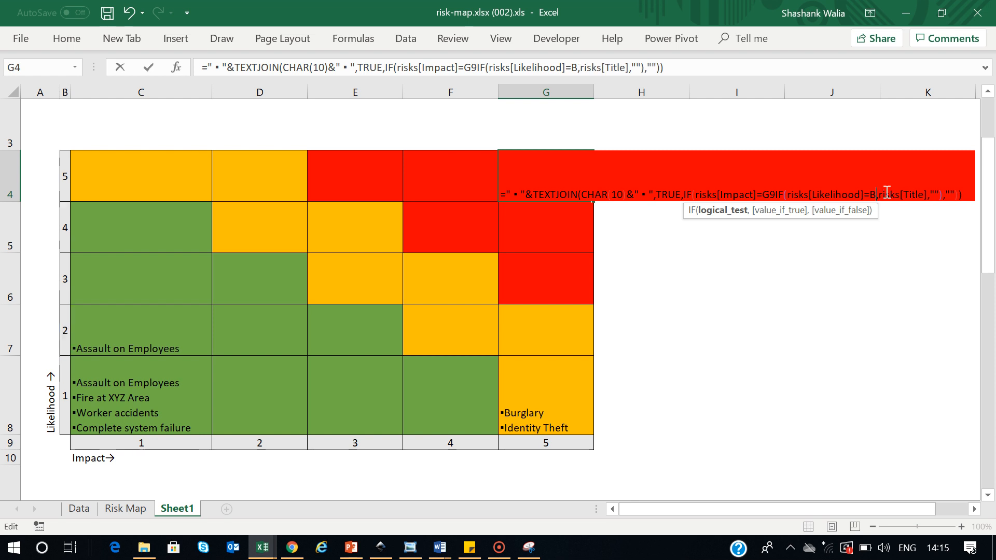
click(72, 176)
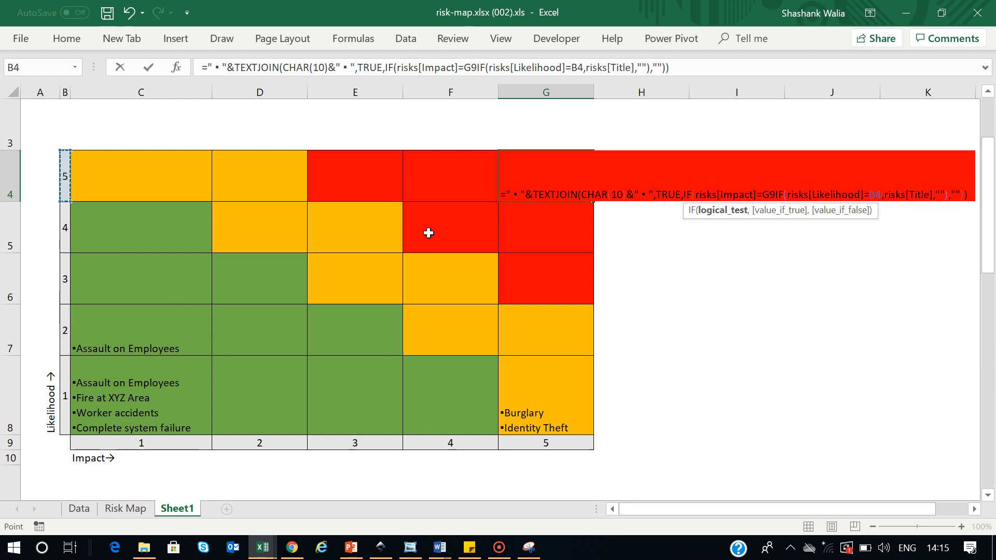
key(ctrl+Return)
Fix G4's #NAME? error by using a comma after G9, re-entering it as an array formula
click(716, 258)
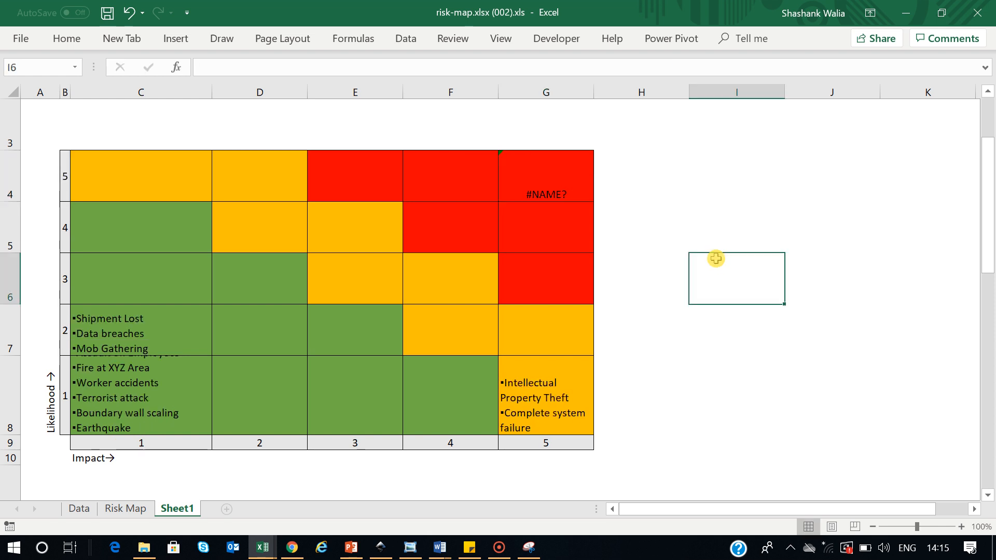
double_click(551, 178)
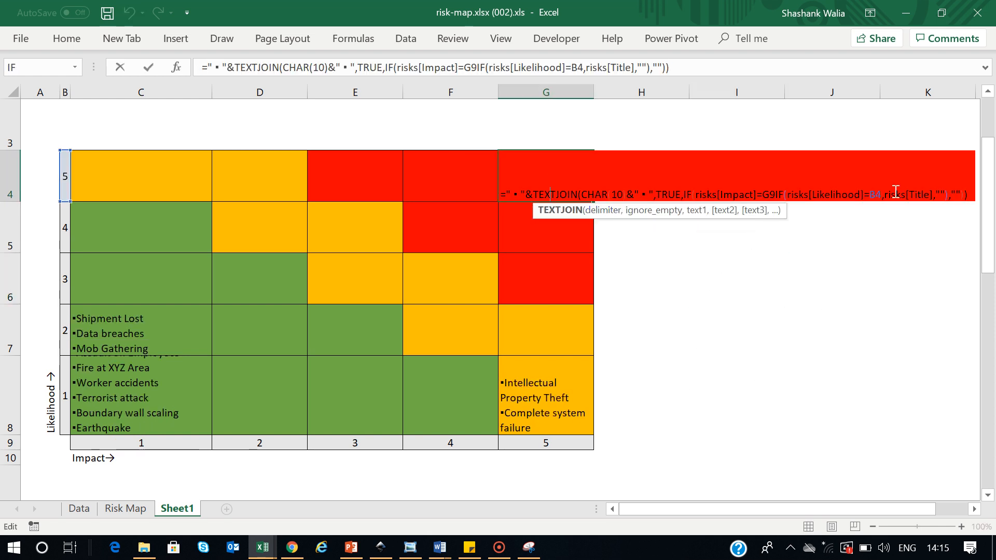
click(776, 194)
text(.)
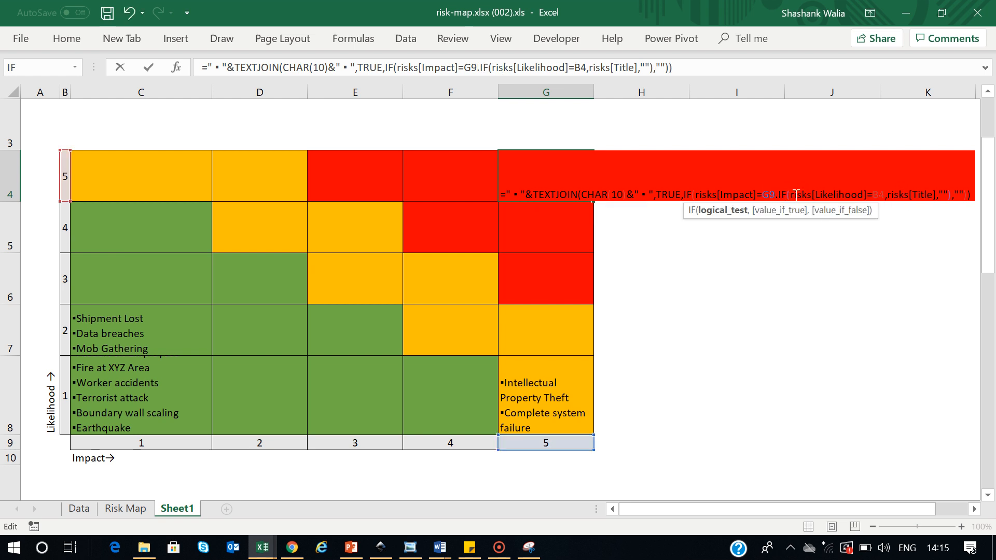
key(BackSpace)
text(,)
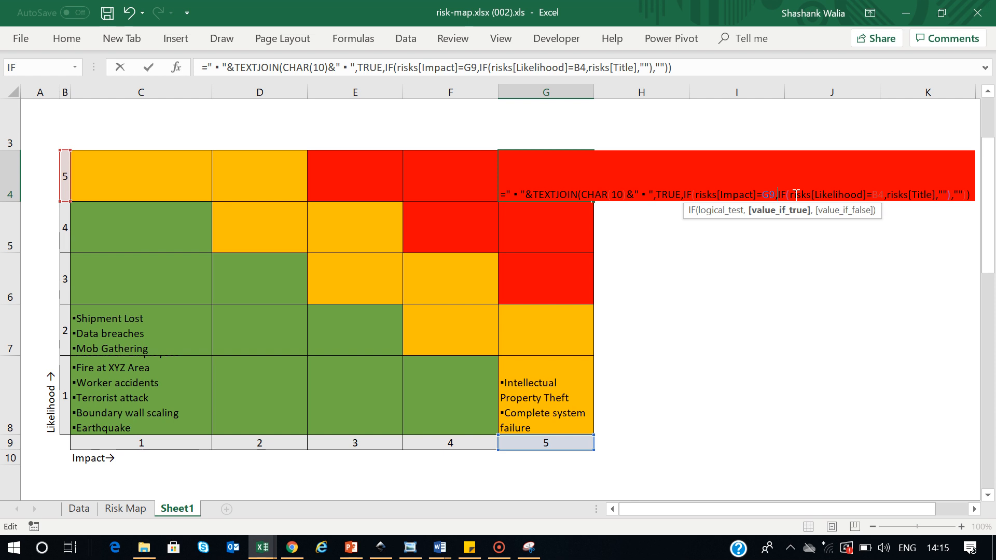
key(ctrl+Return)
click(749, 258)
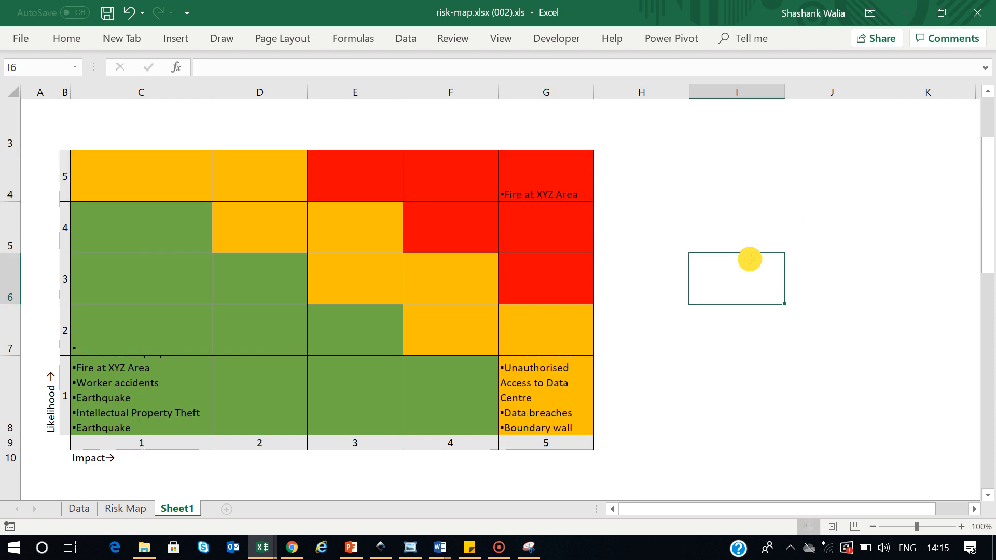
click(560, 187)
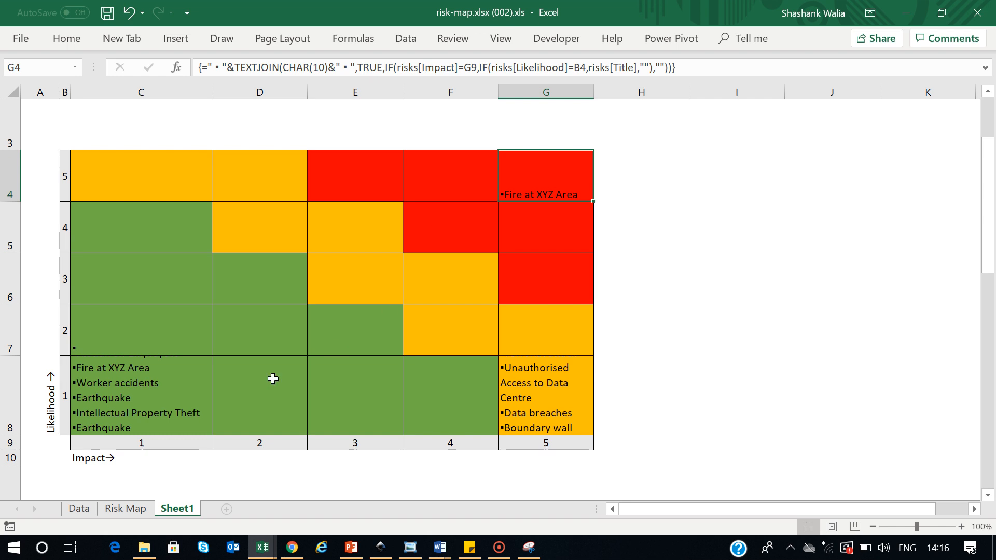
click(79, 508)
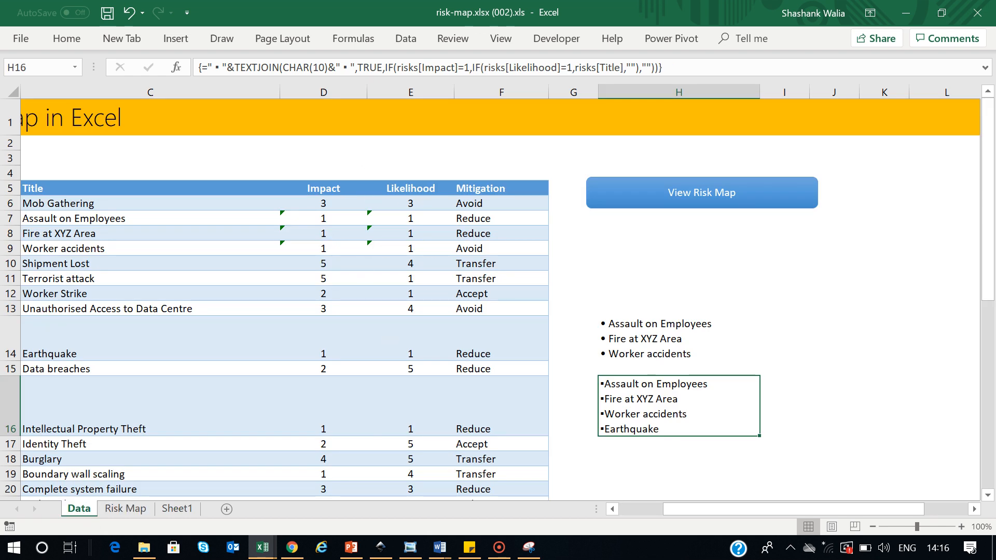
click(183, 509)
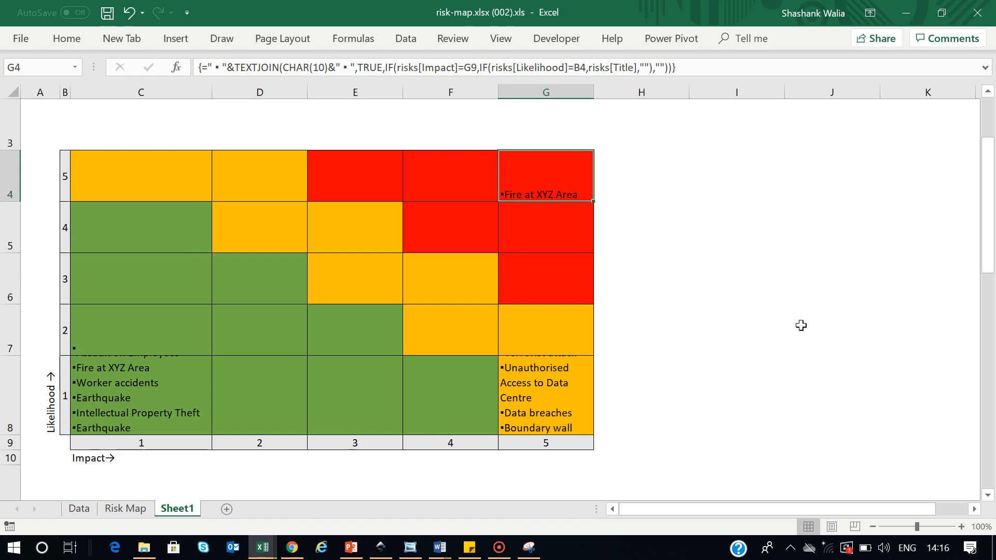
click(499, 548)
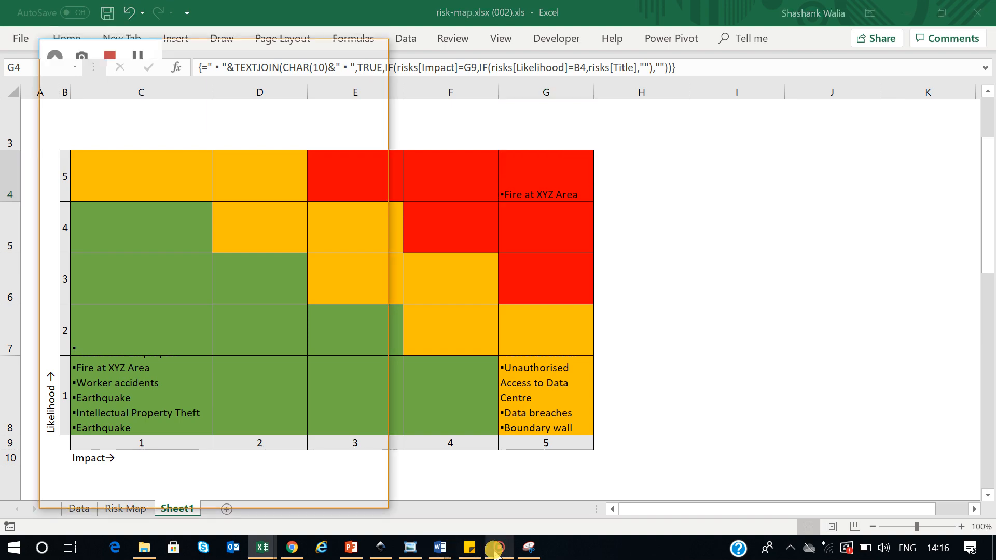